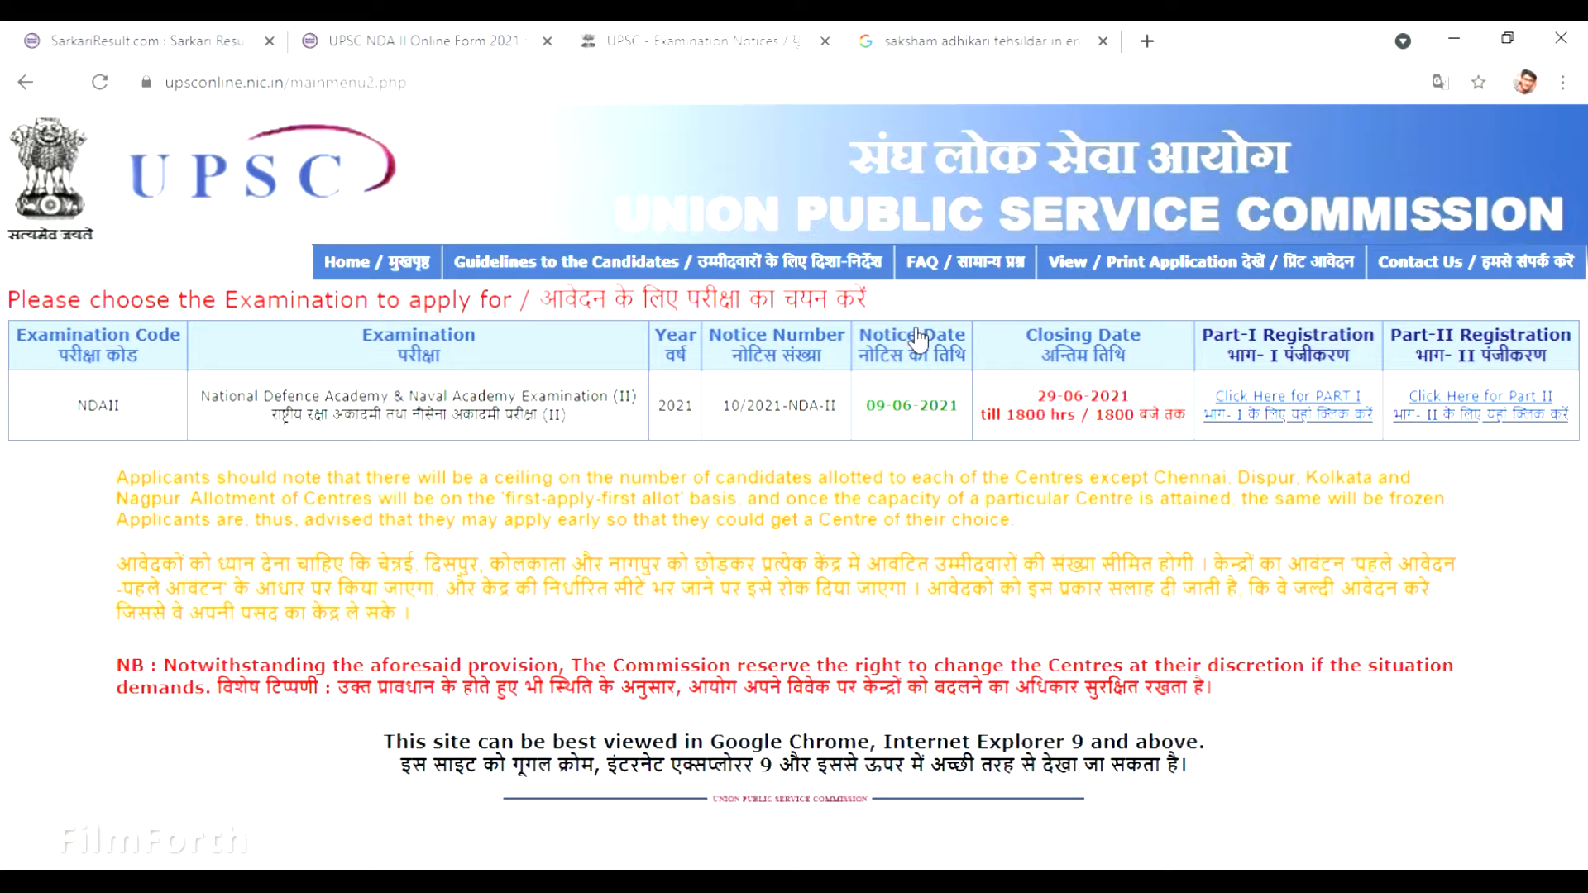
Open the NDA II 2021 Part I instructions and read down to the Yes/No acknowledgement prompt.
click(1263, 400)
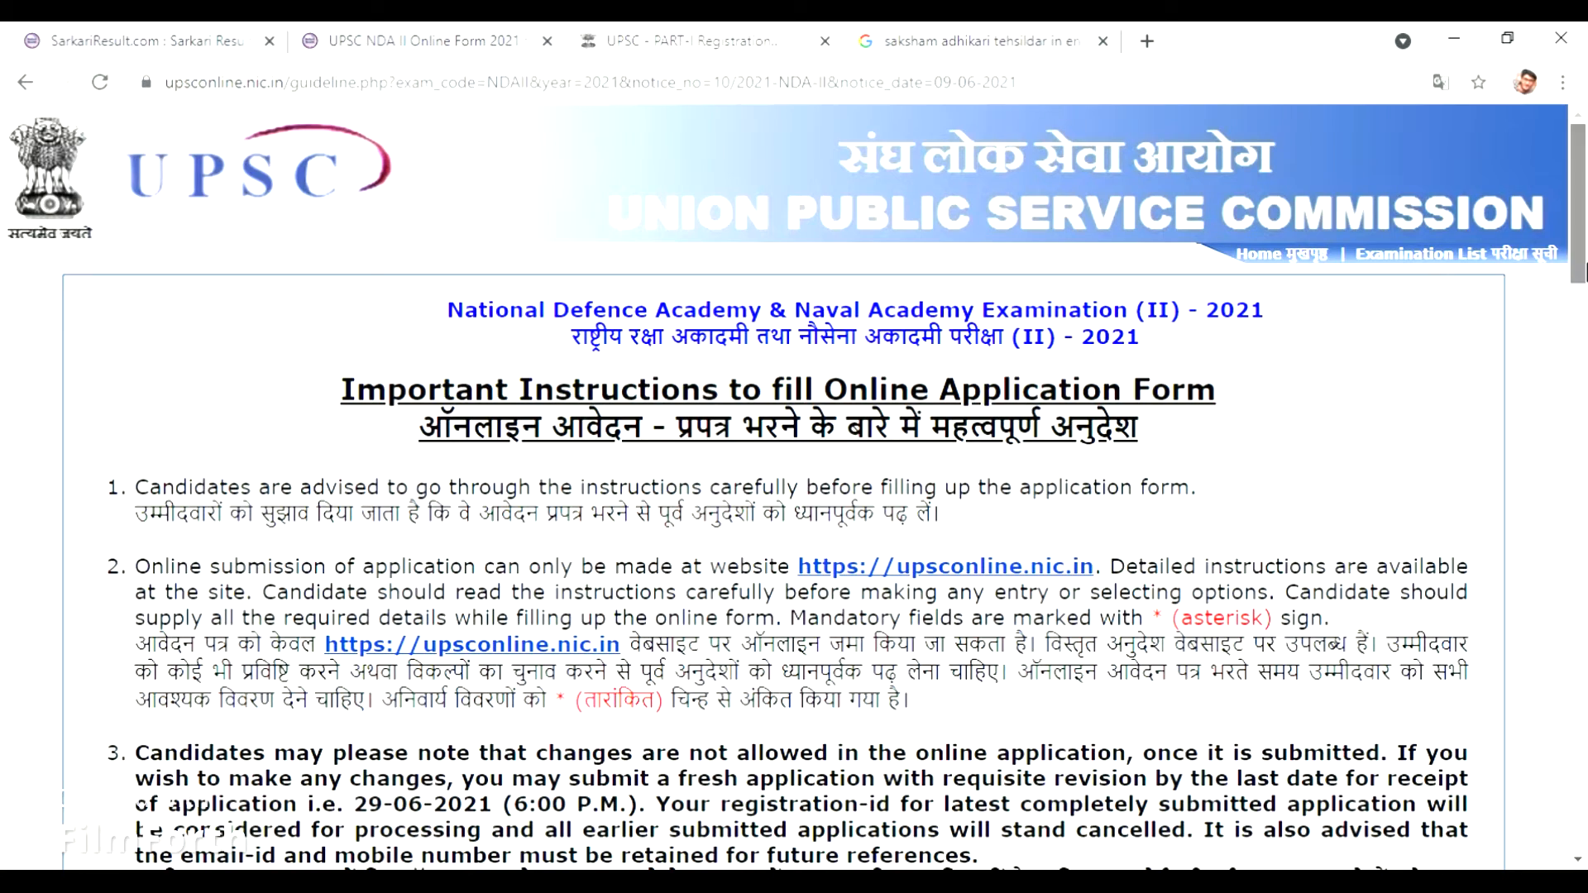
drag(1582, 271, 1583, 337)
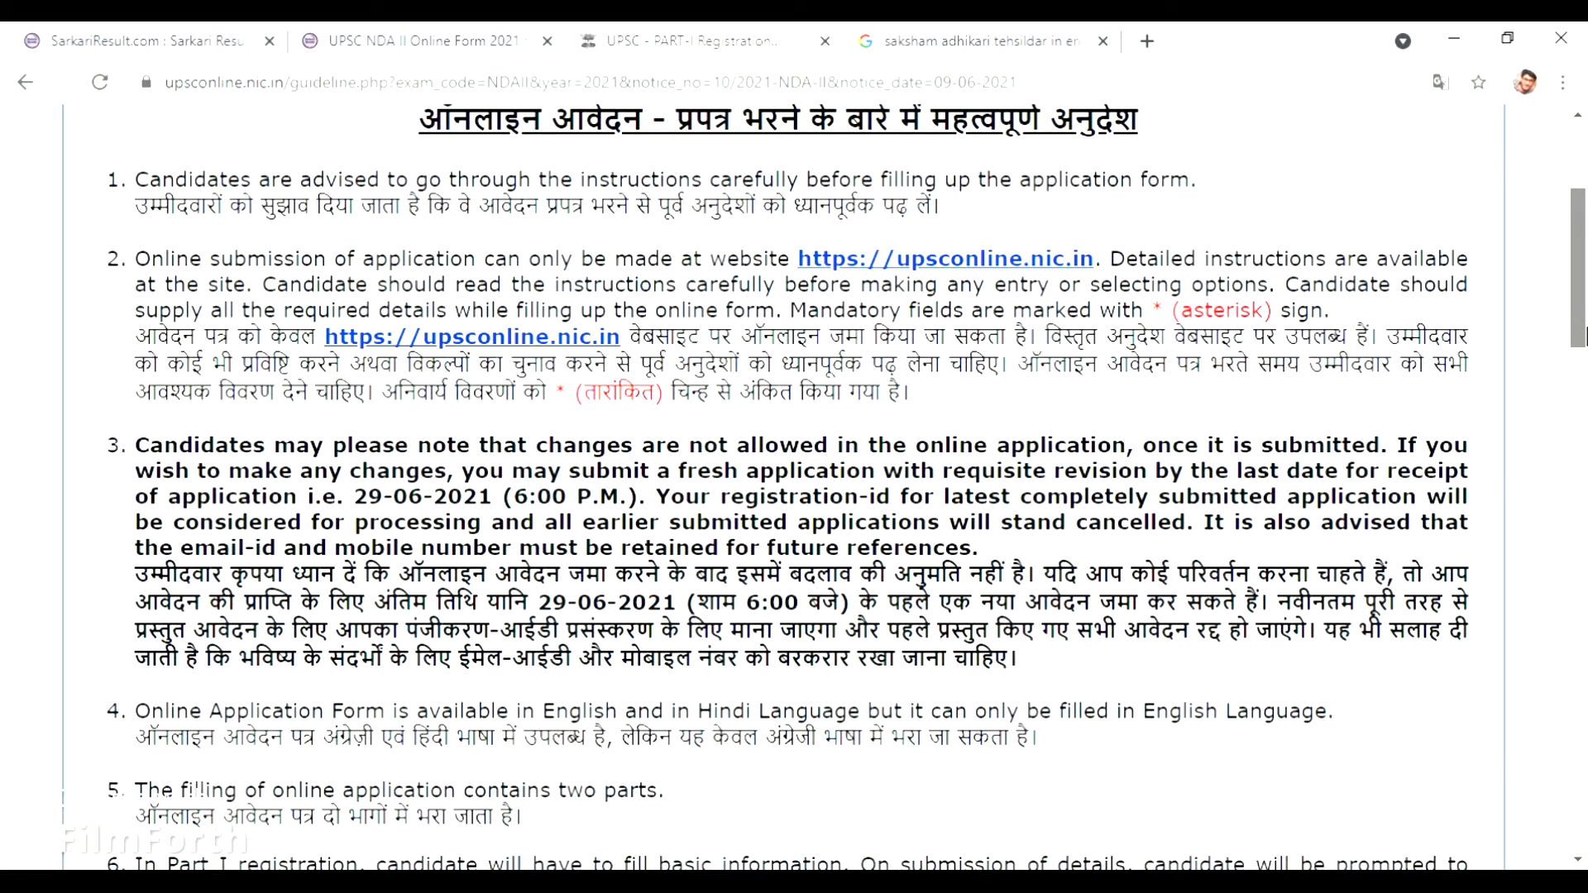
drag(1583, 335, 1576, 335)
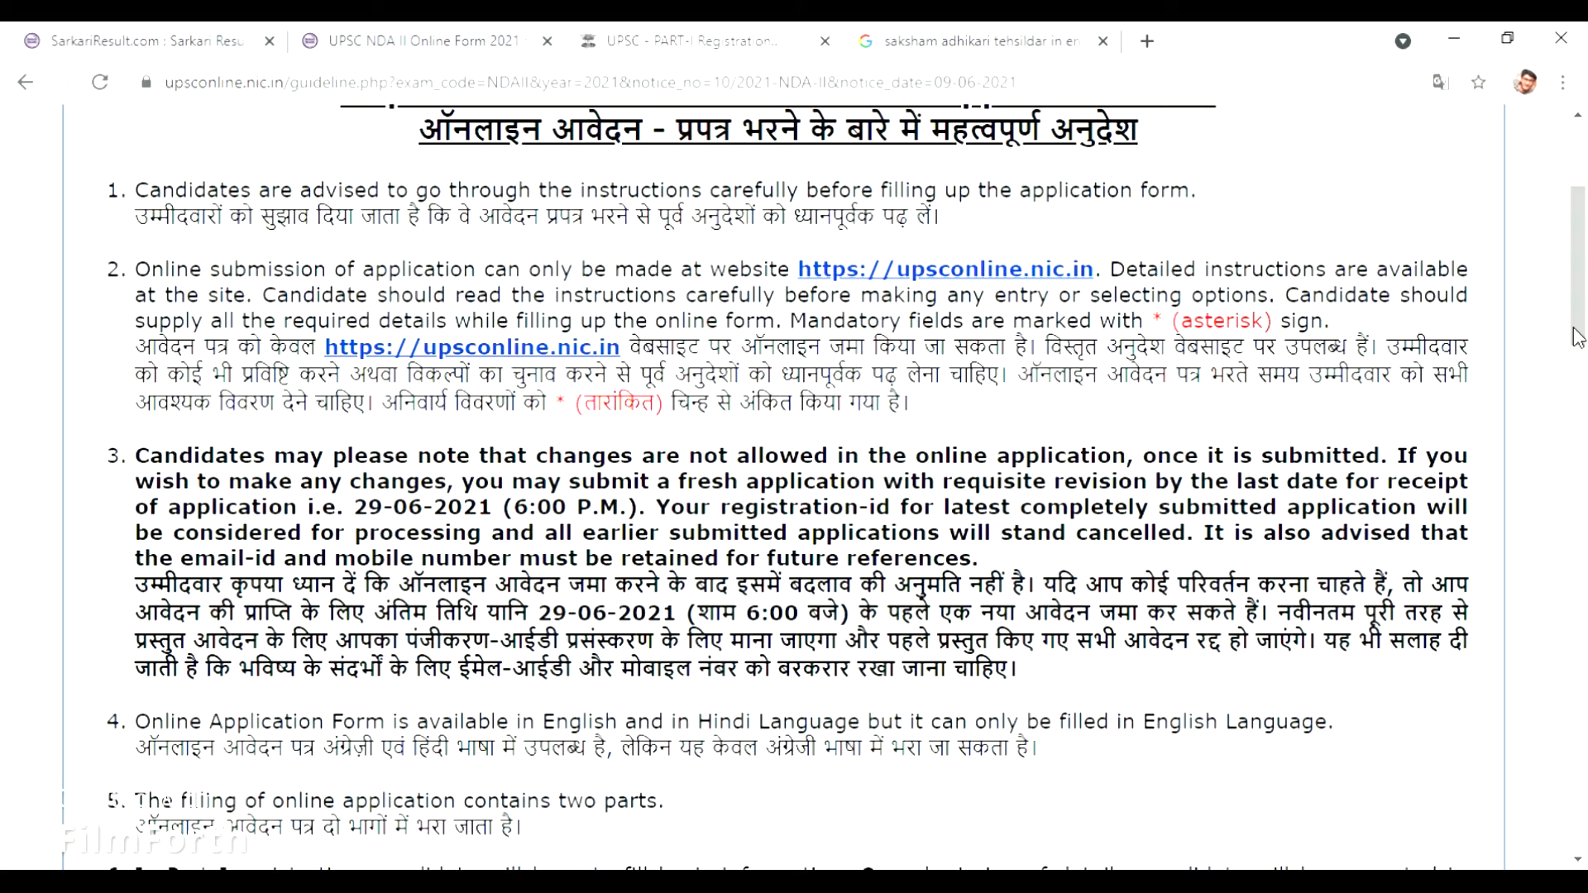
drag(1578, 338, 1585, 826)
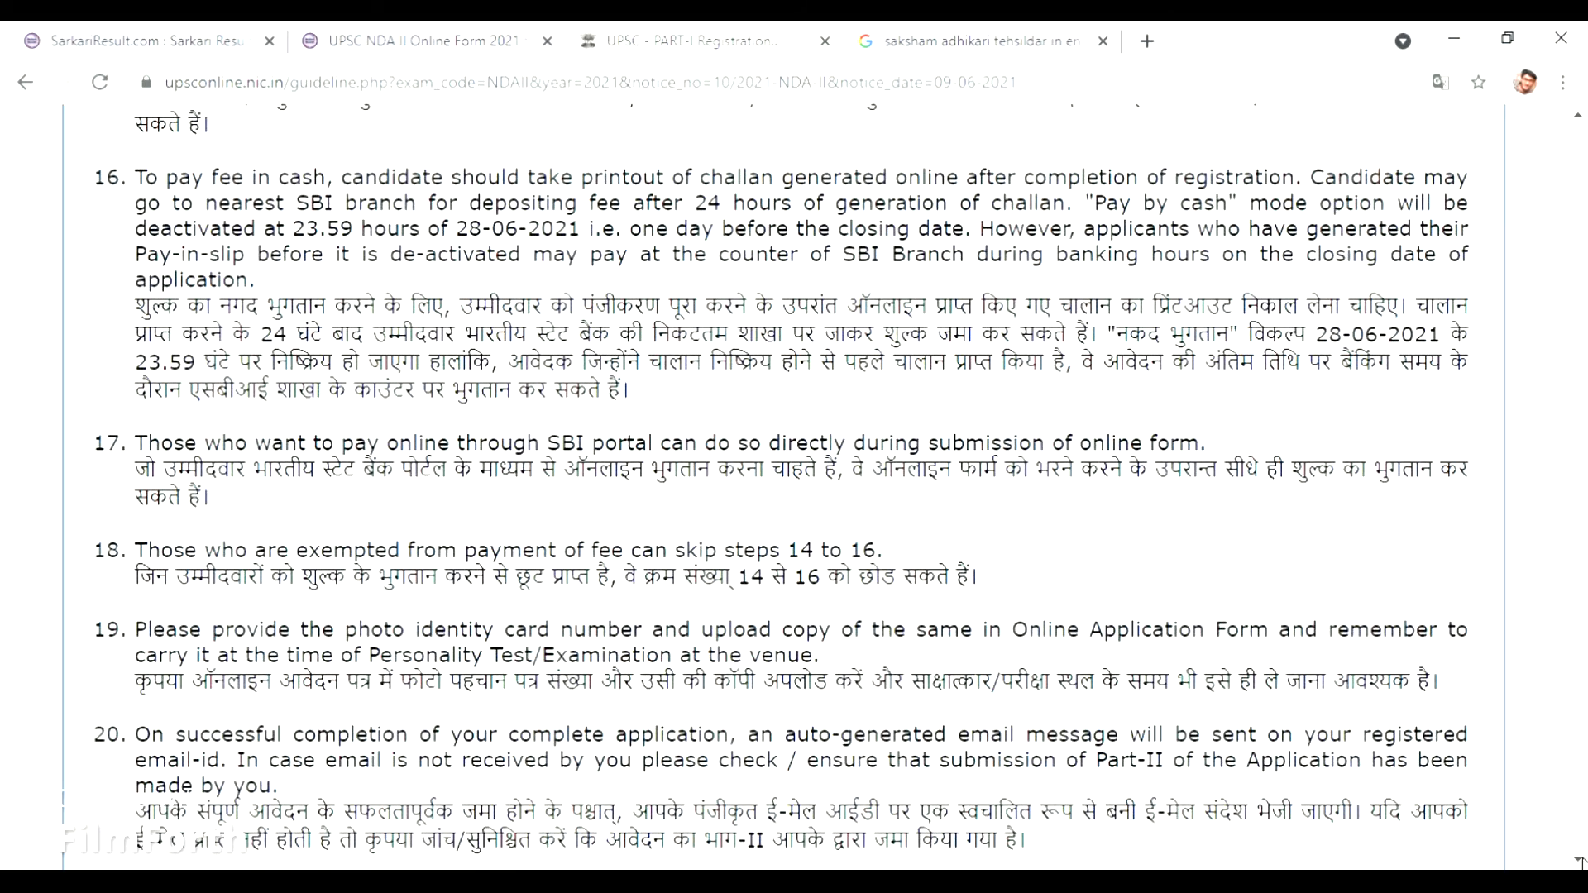
scroll(1581, 852, down, 3)
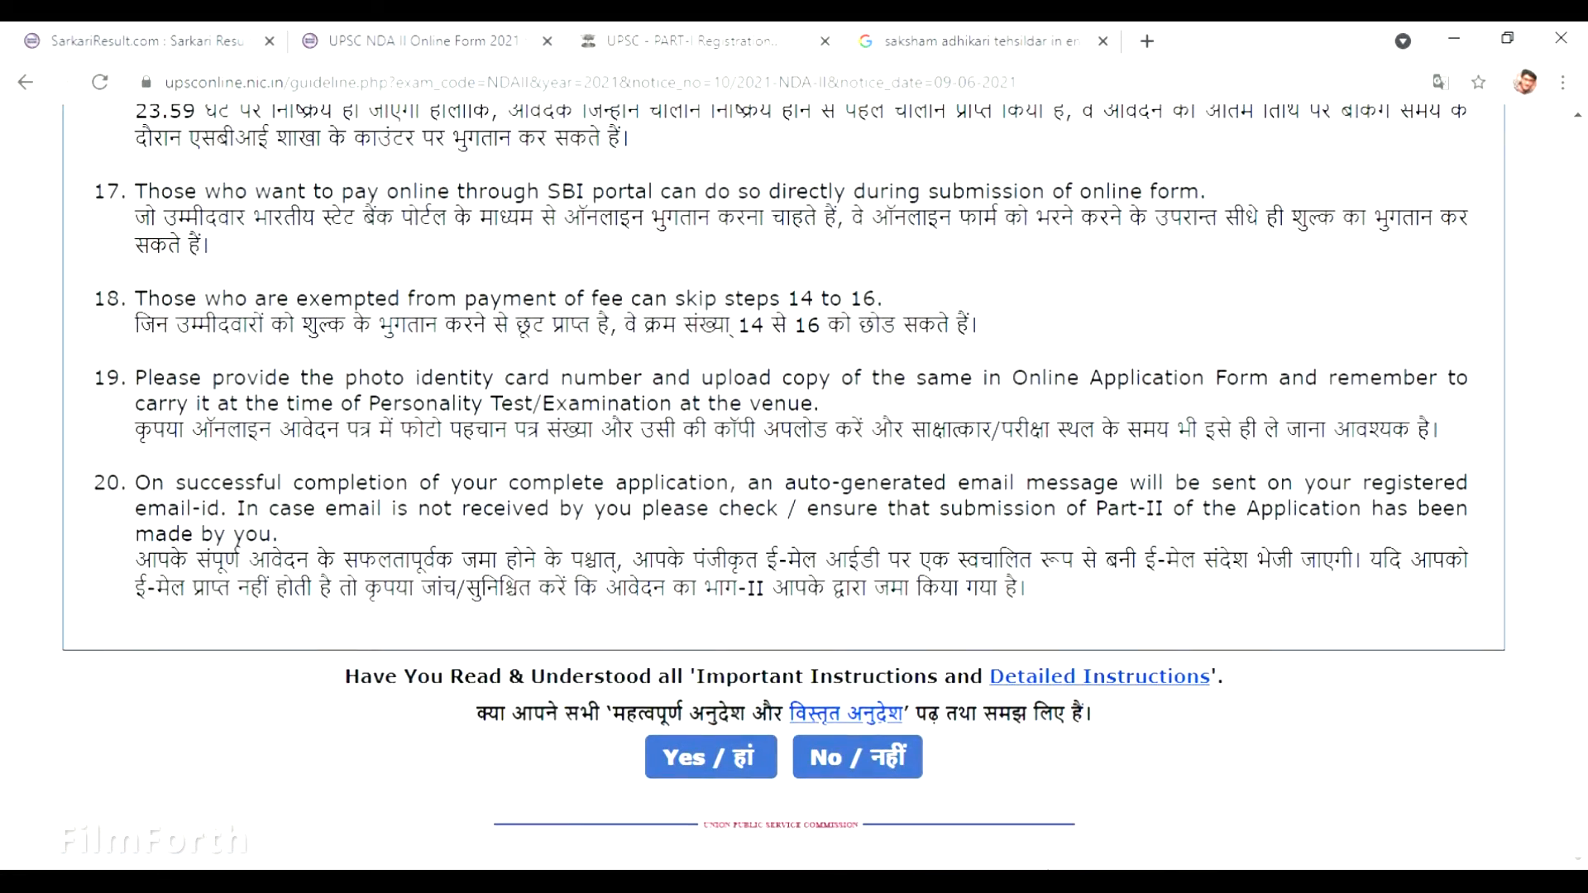
Accept the instructions and enter the candidate's full name in the Part-I form.
click(721, 765)
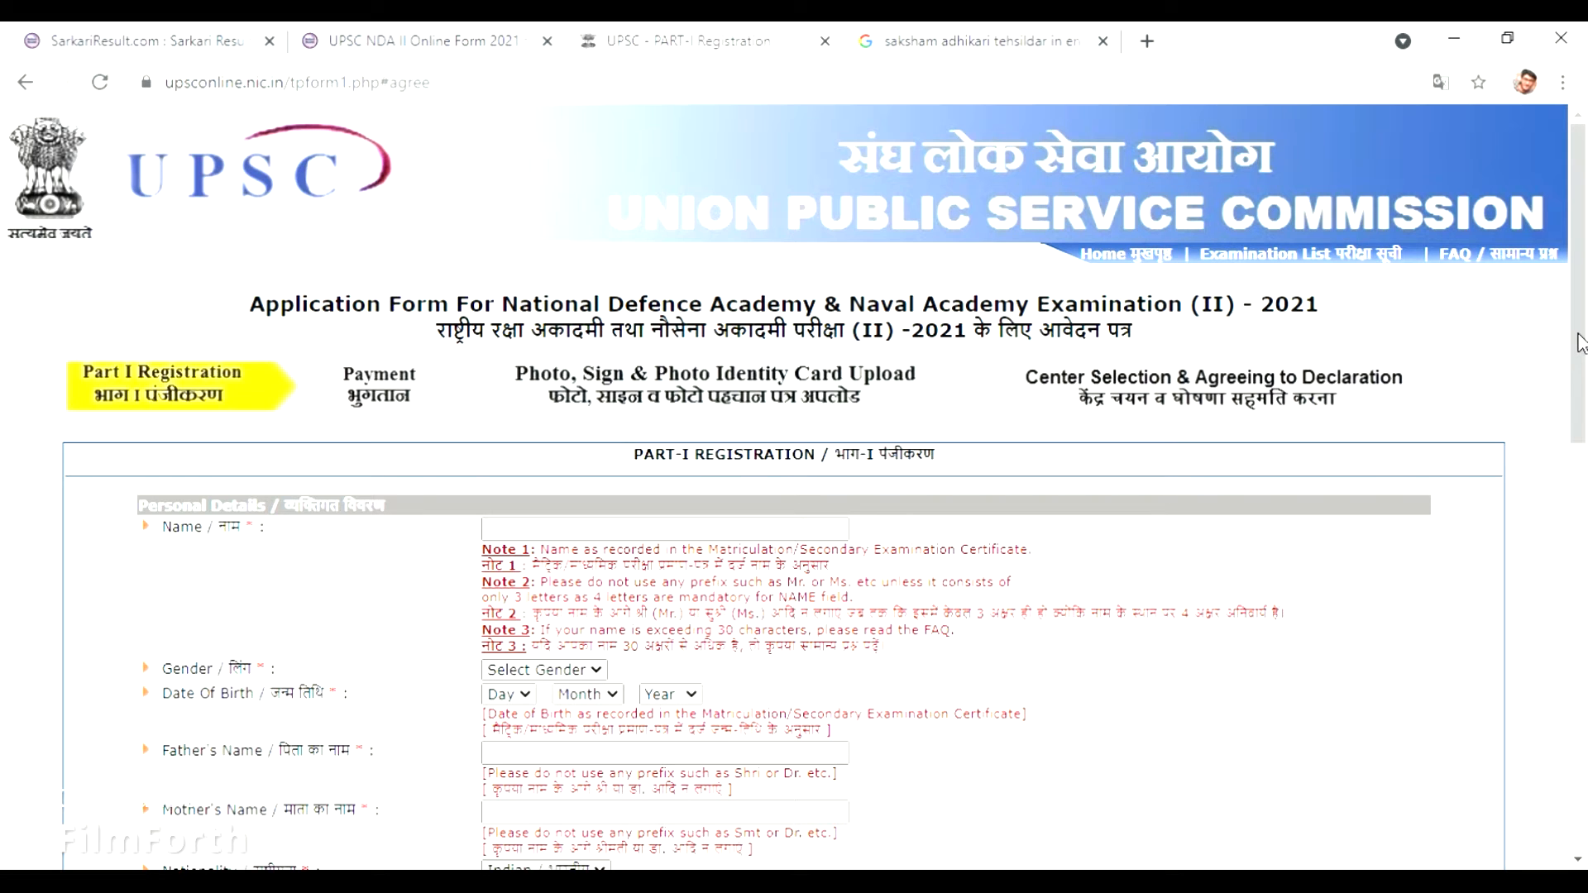
scroll(1580, 344, down, 2)
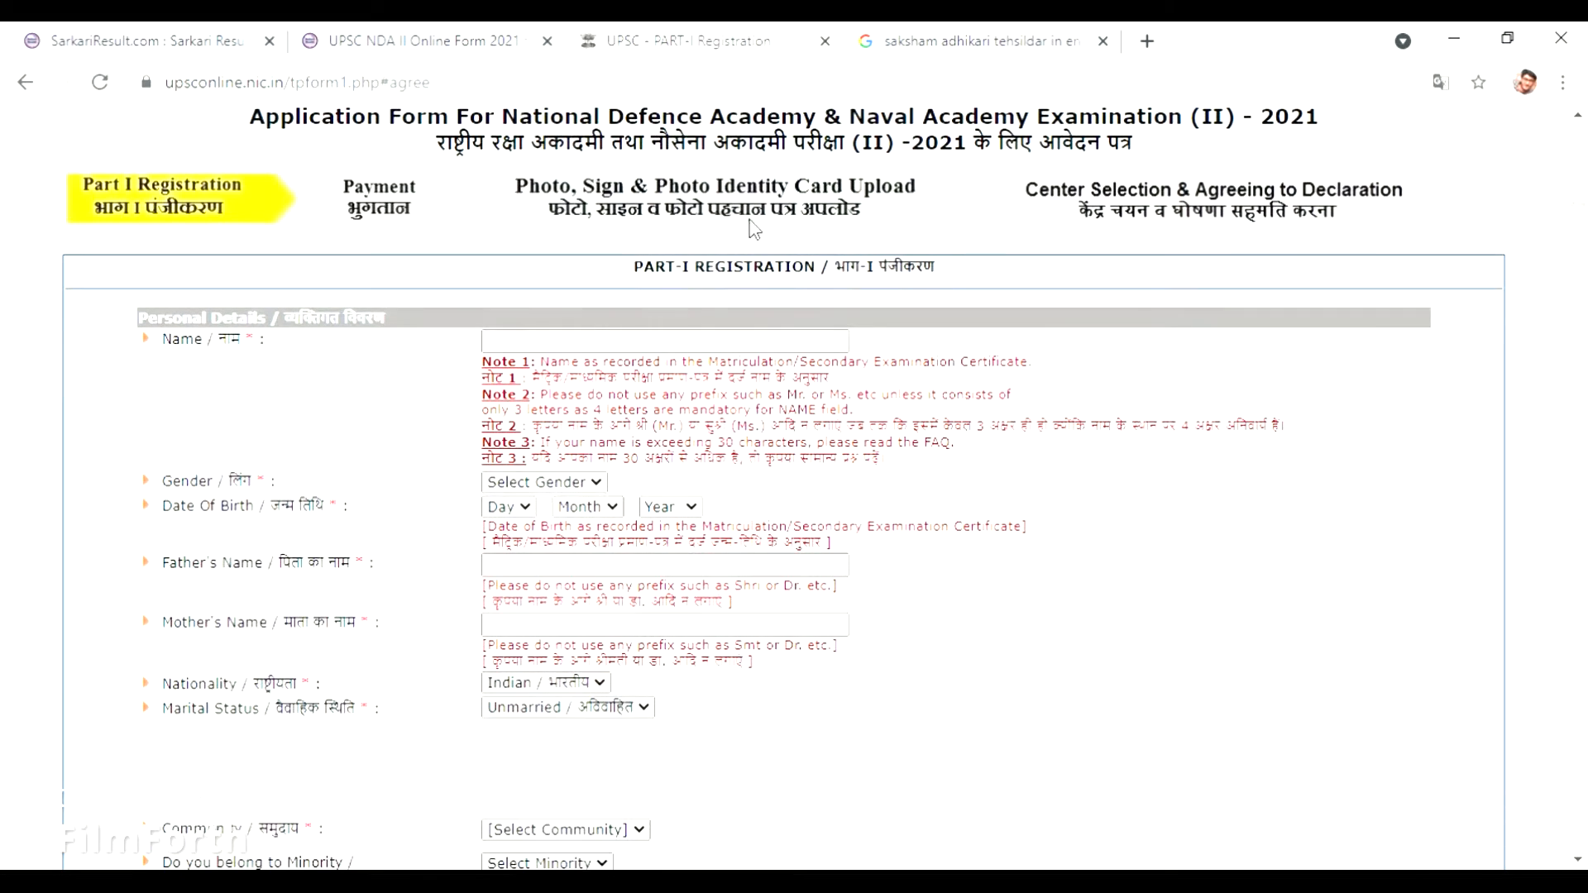
click(691, 340)
click(691, 346)
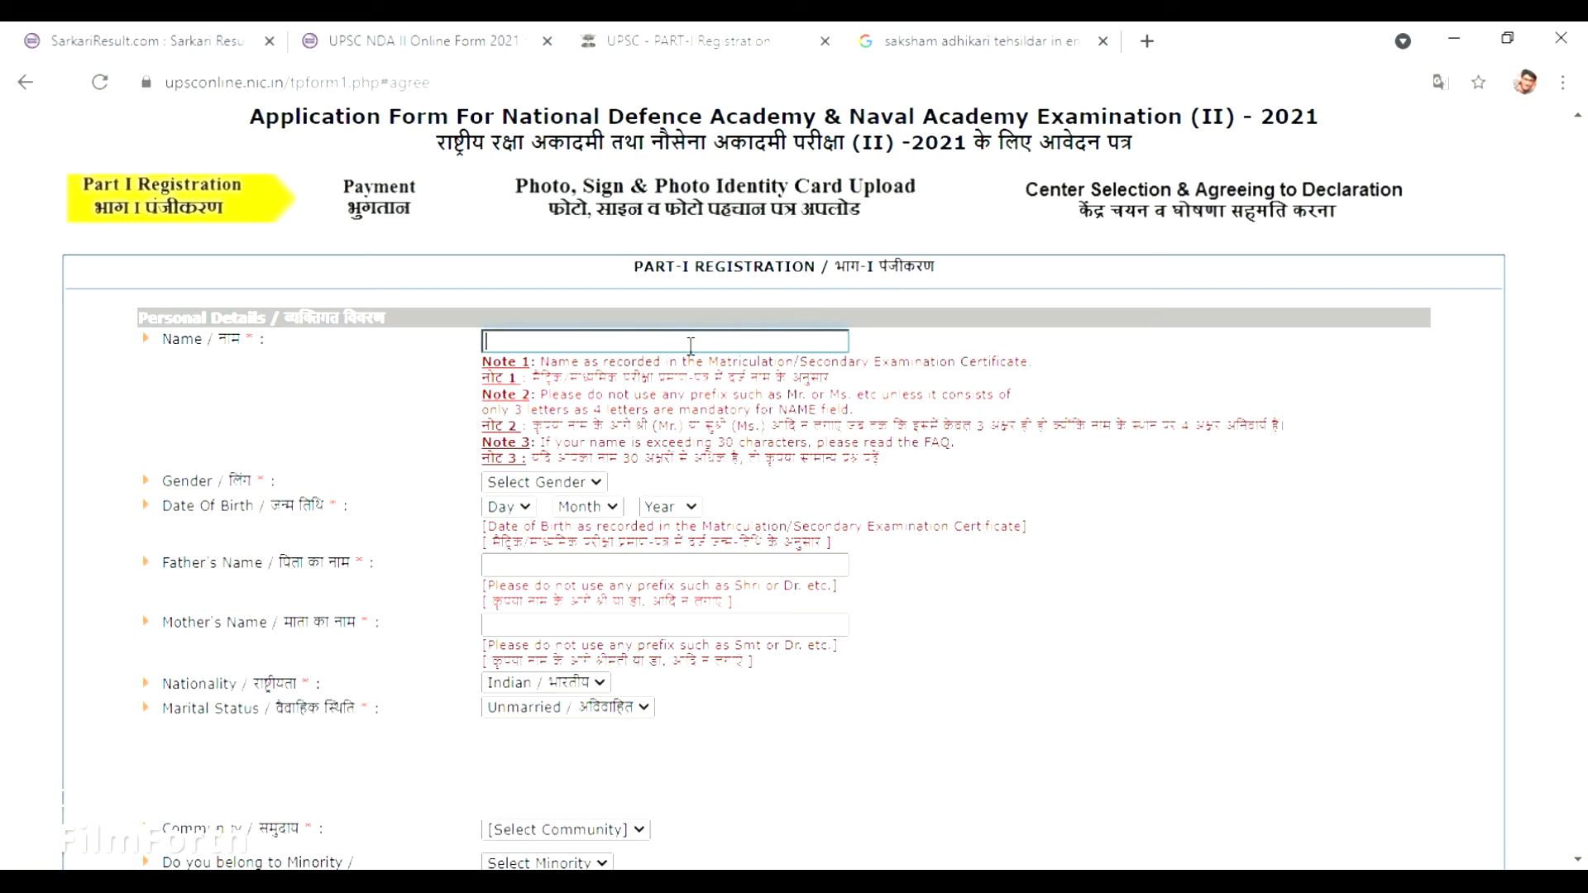
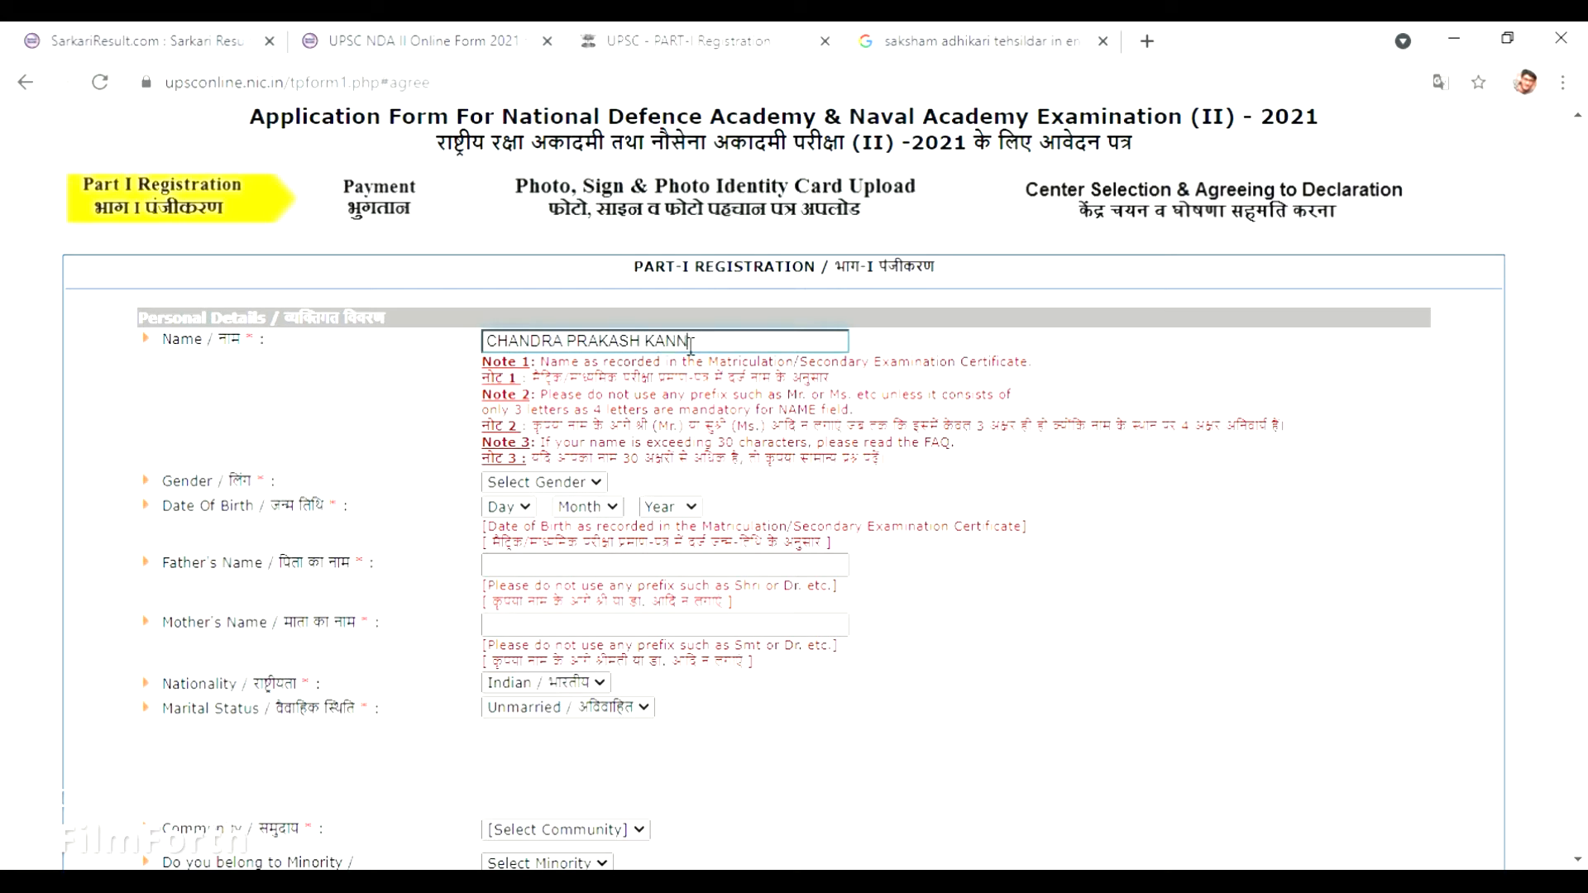
click(568, 497)
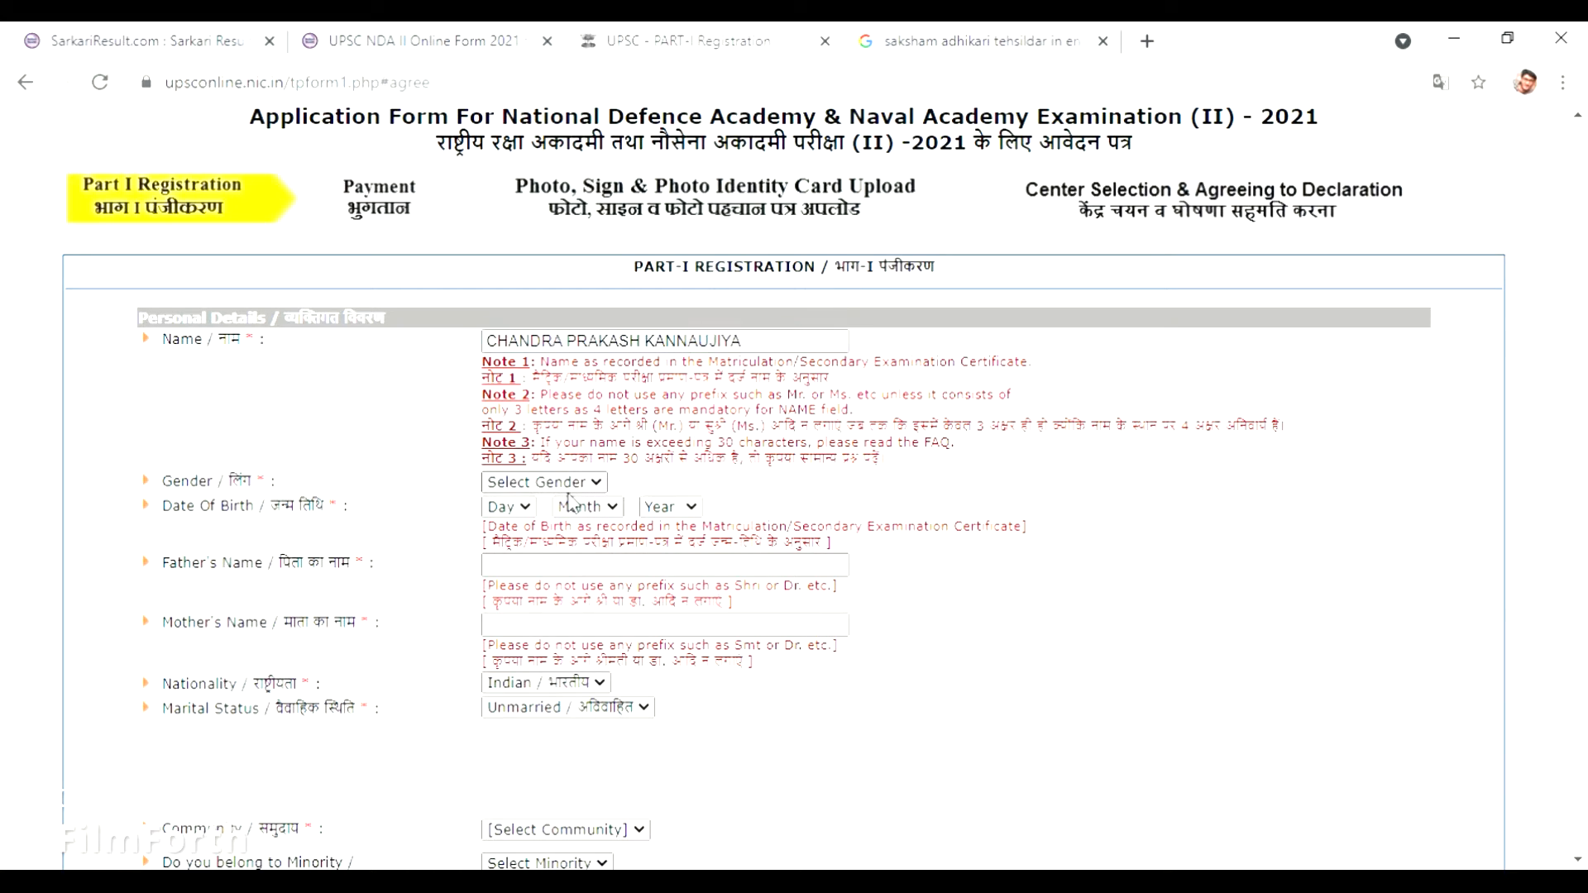
key(Tab)
click(521, 509)
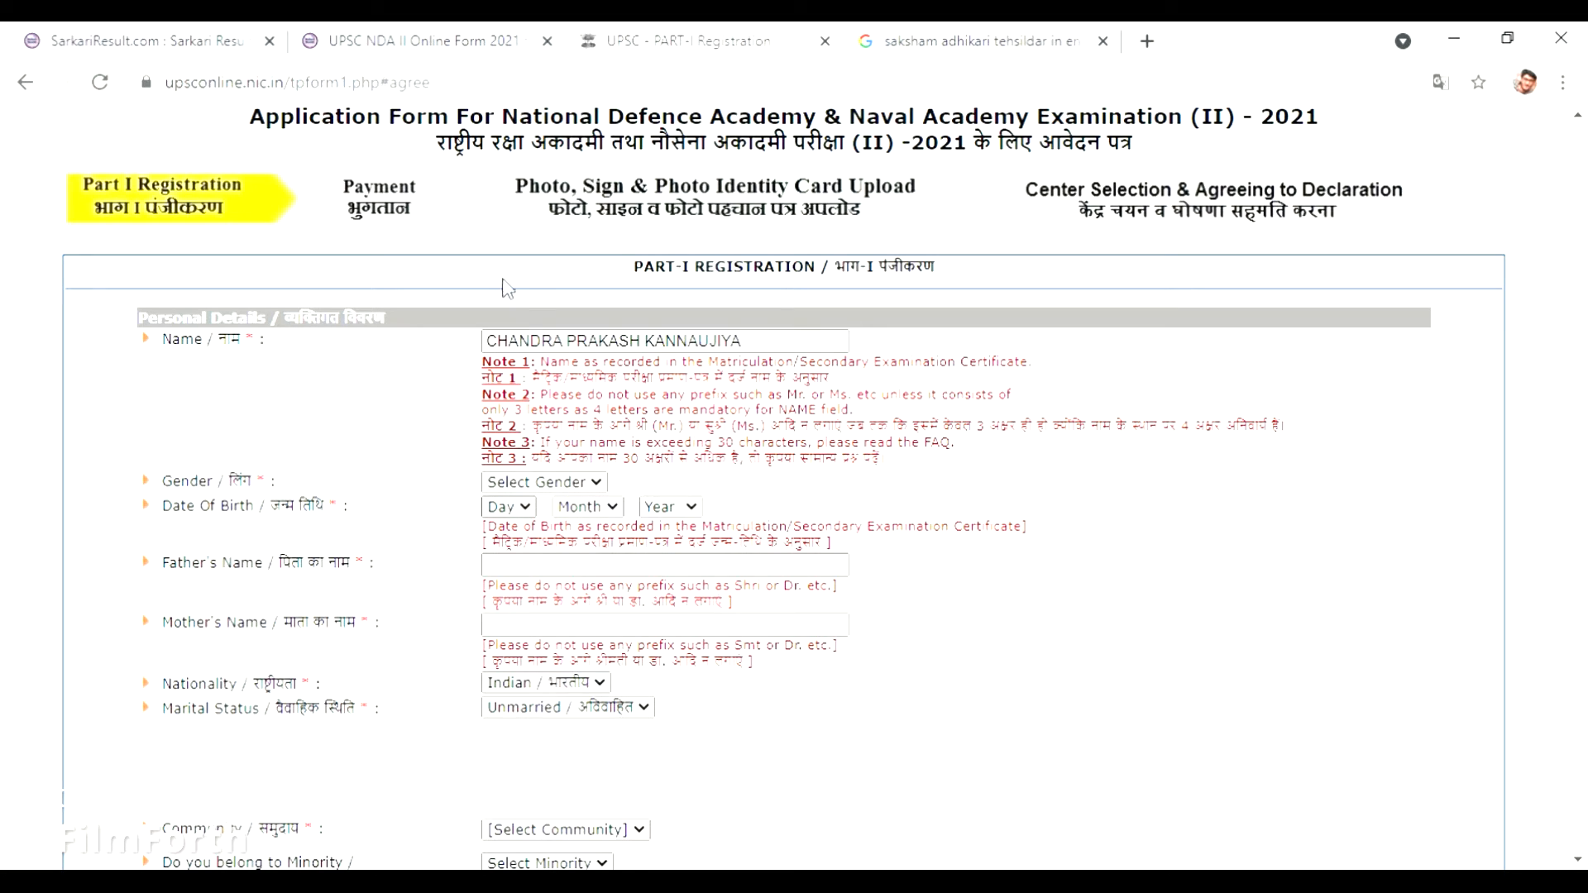
text(08)
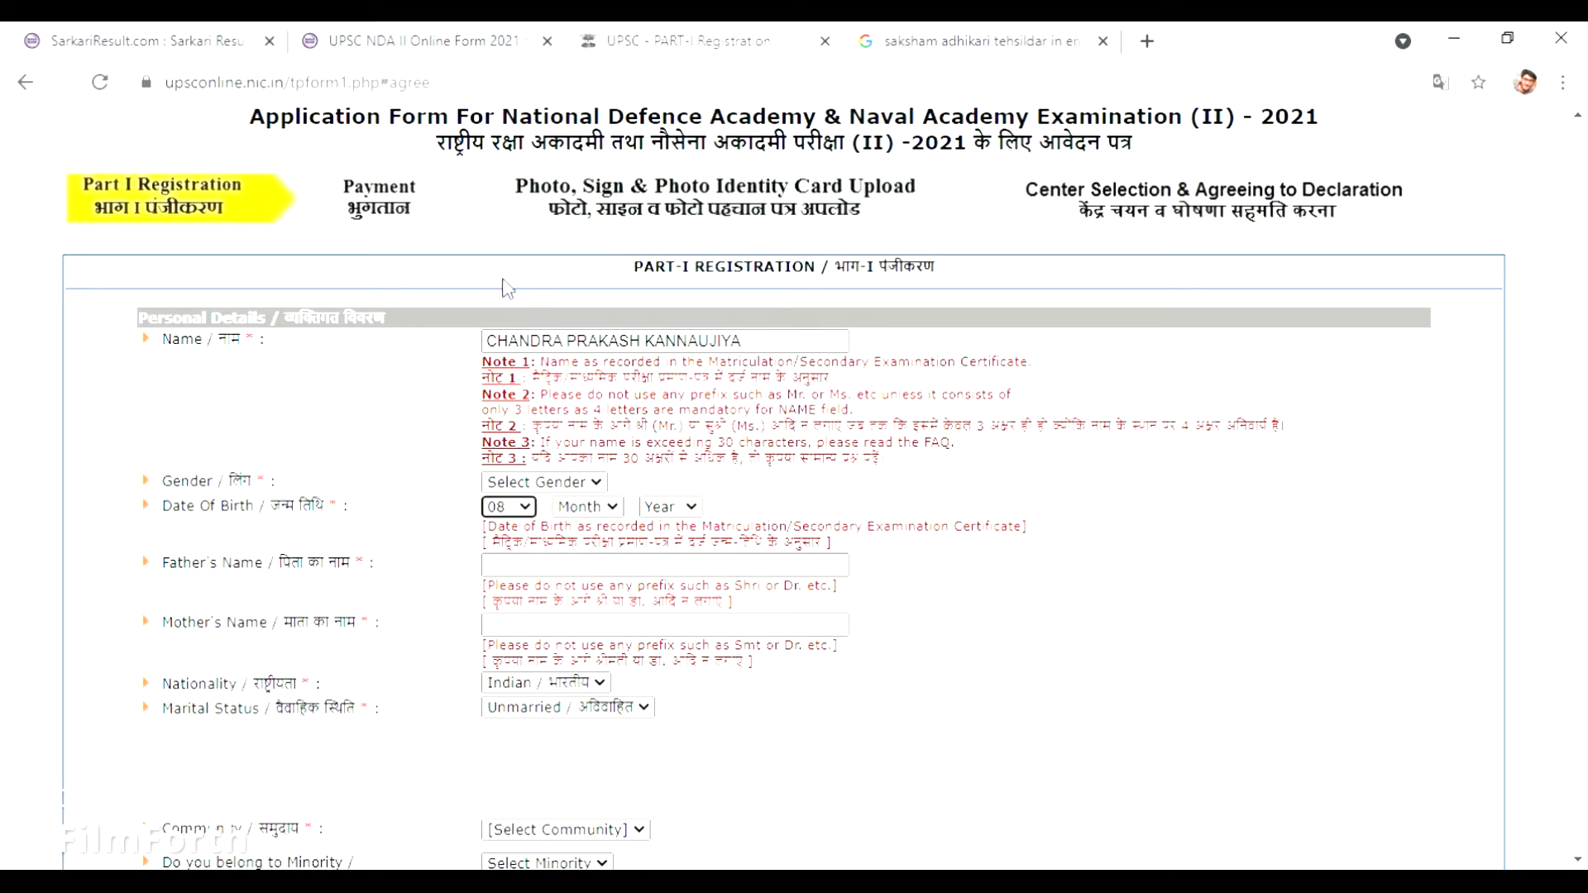
click(619, 511)
text(may)
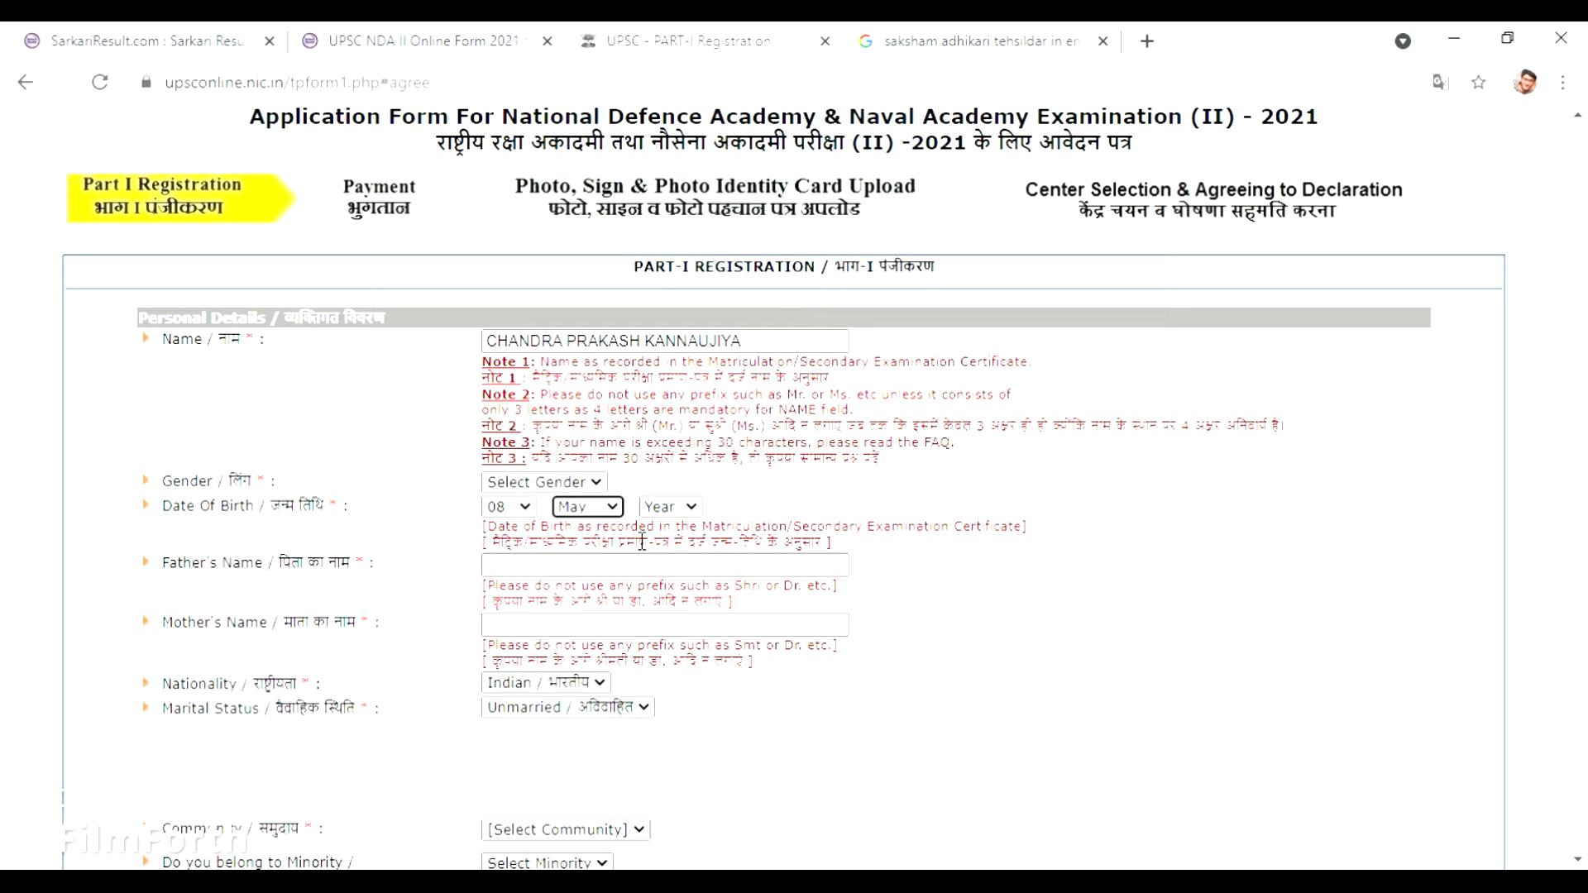
click(656, 514)
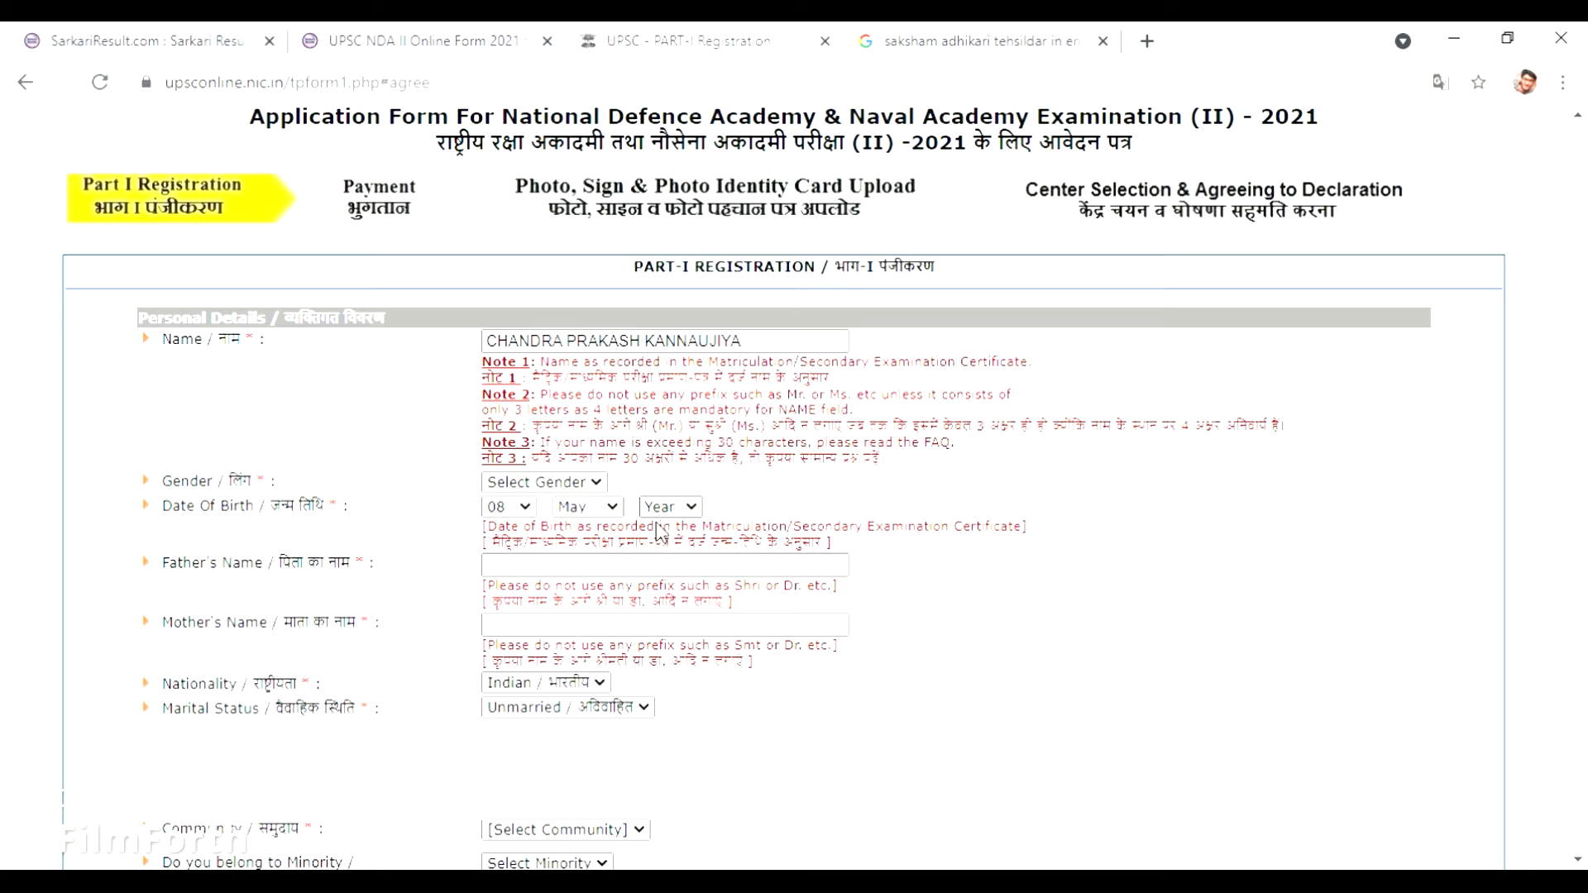
text(2003)
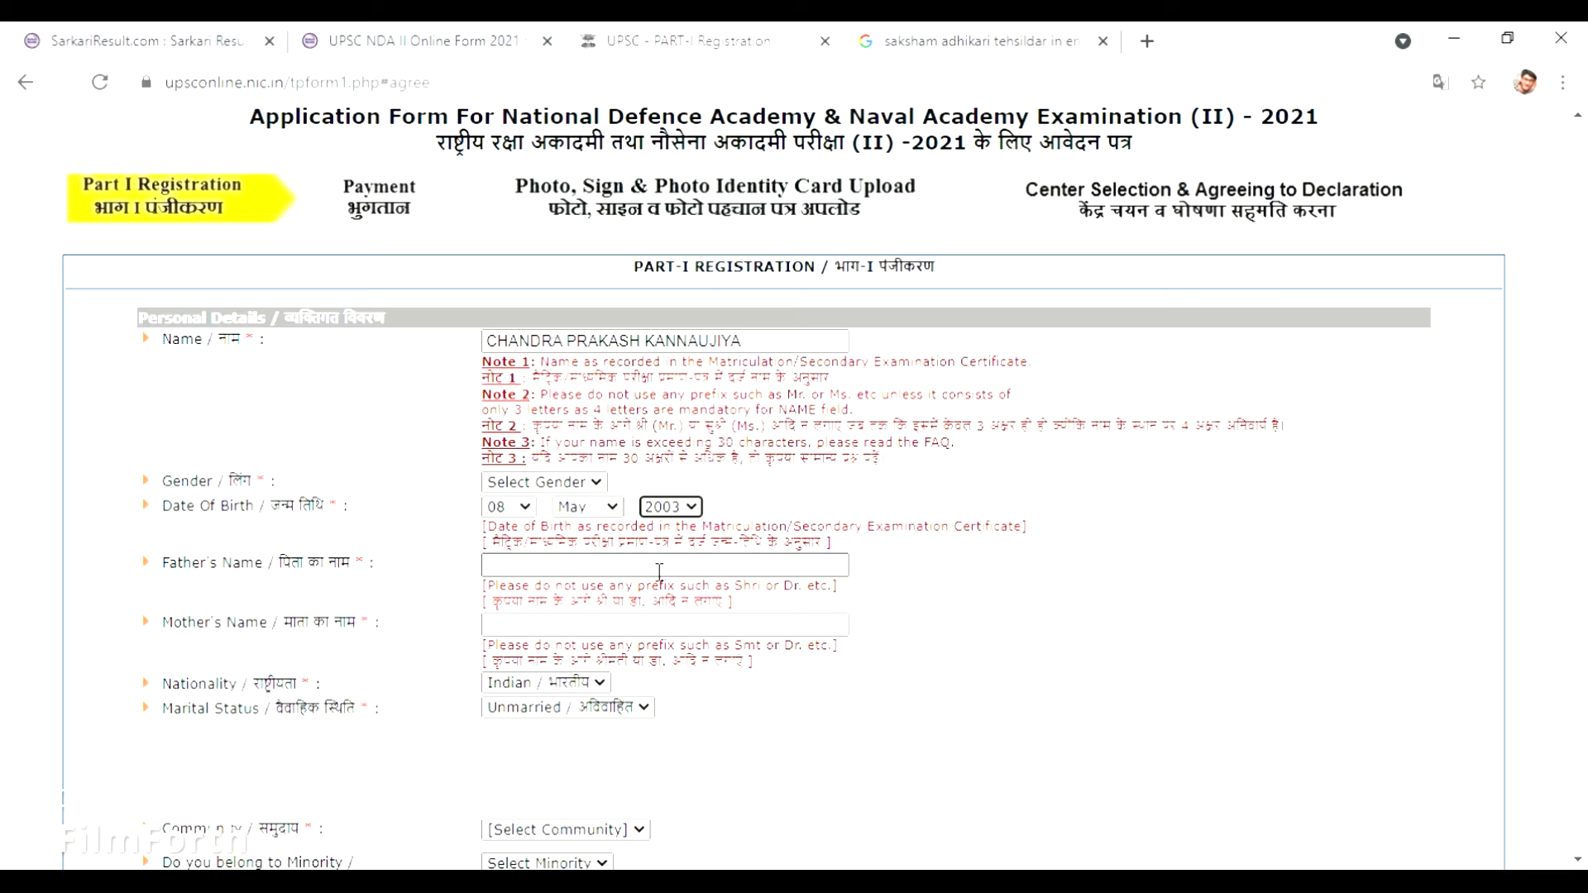
Fill in the father's name and the mother's name.
click(660, 571)
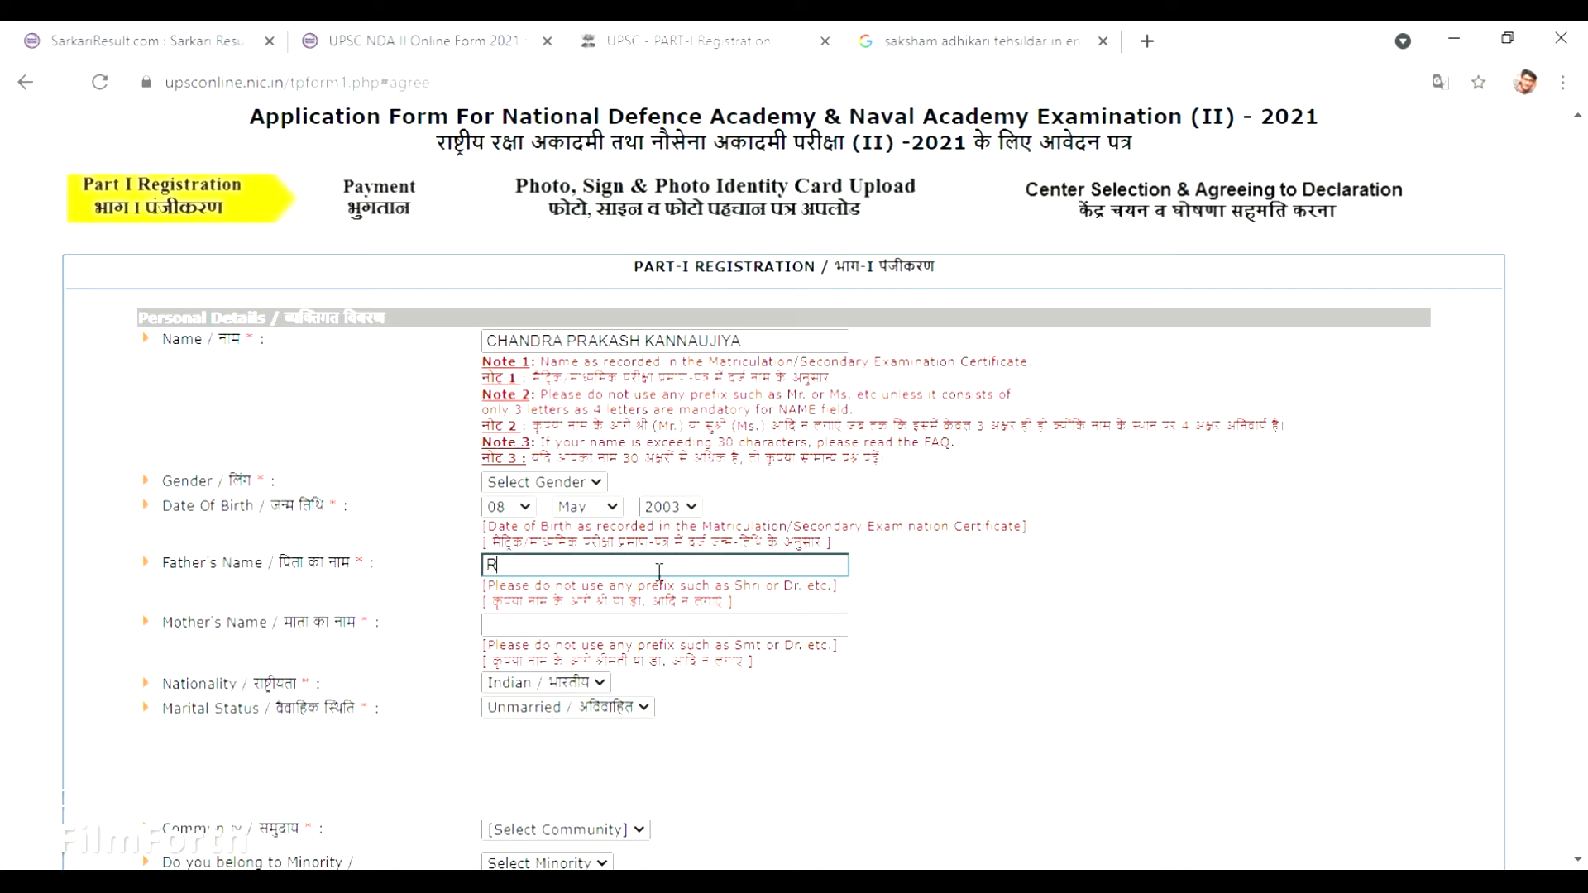
click(645, 631)
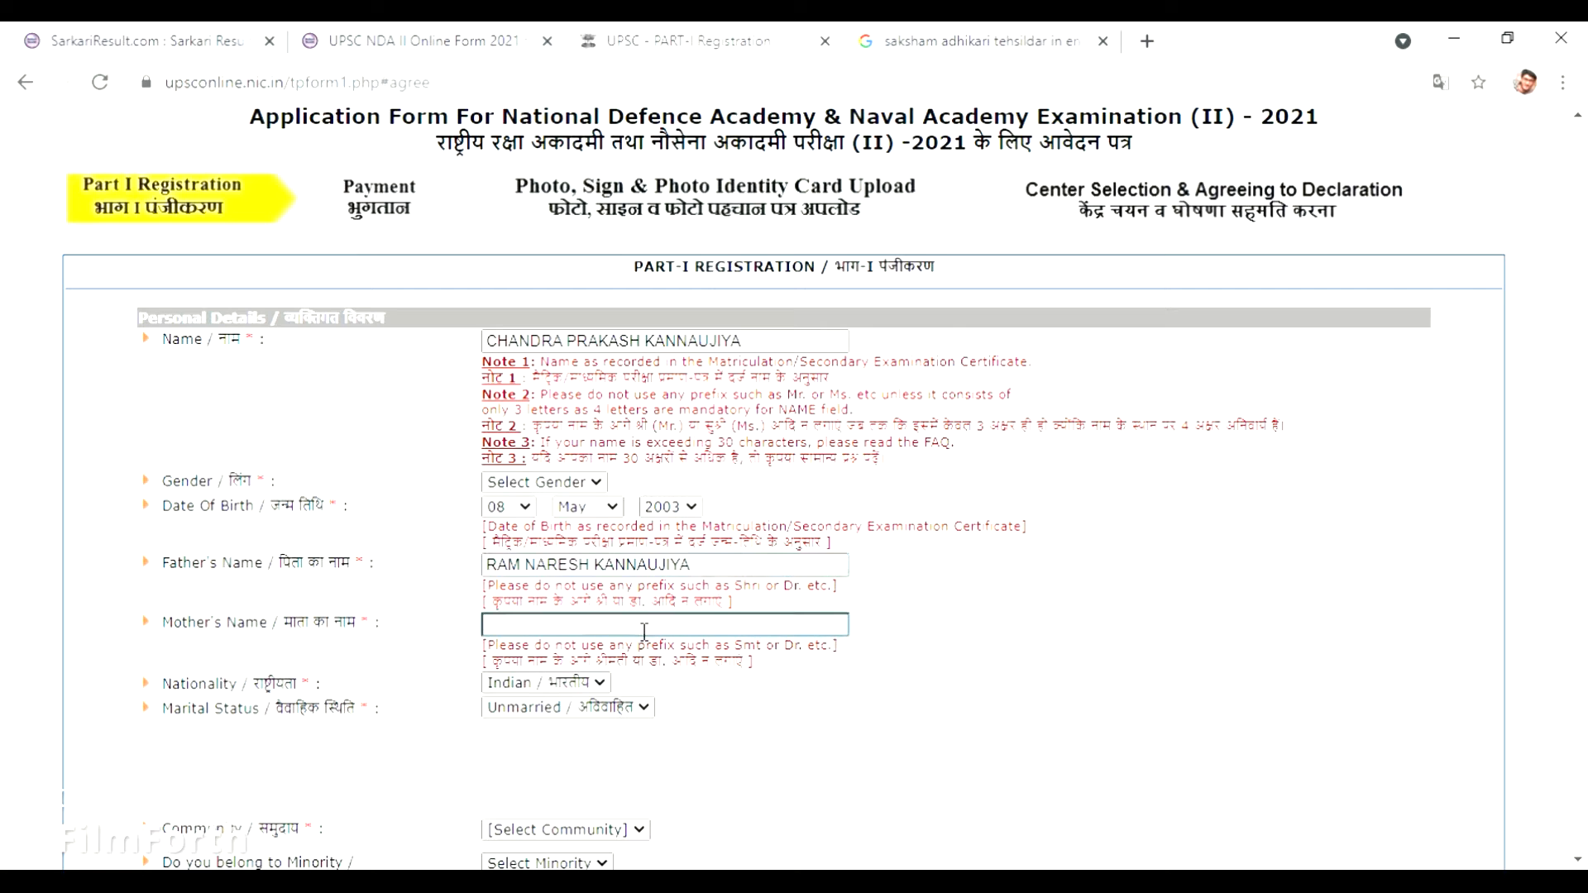
click(596, 681)
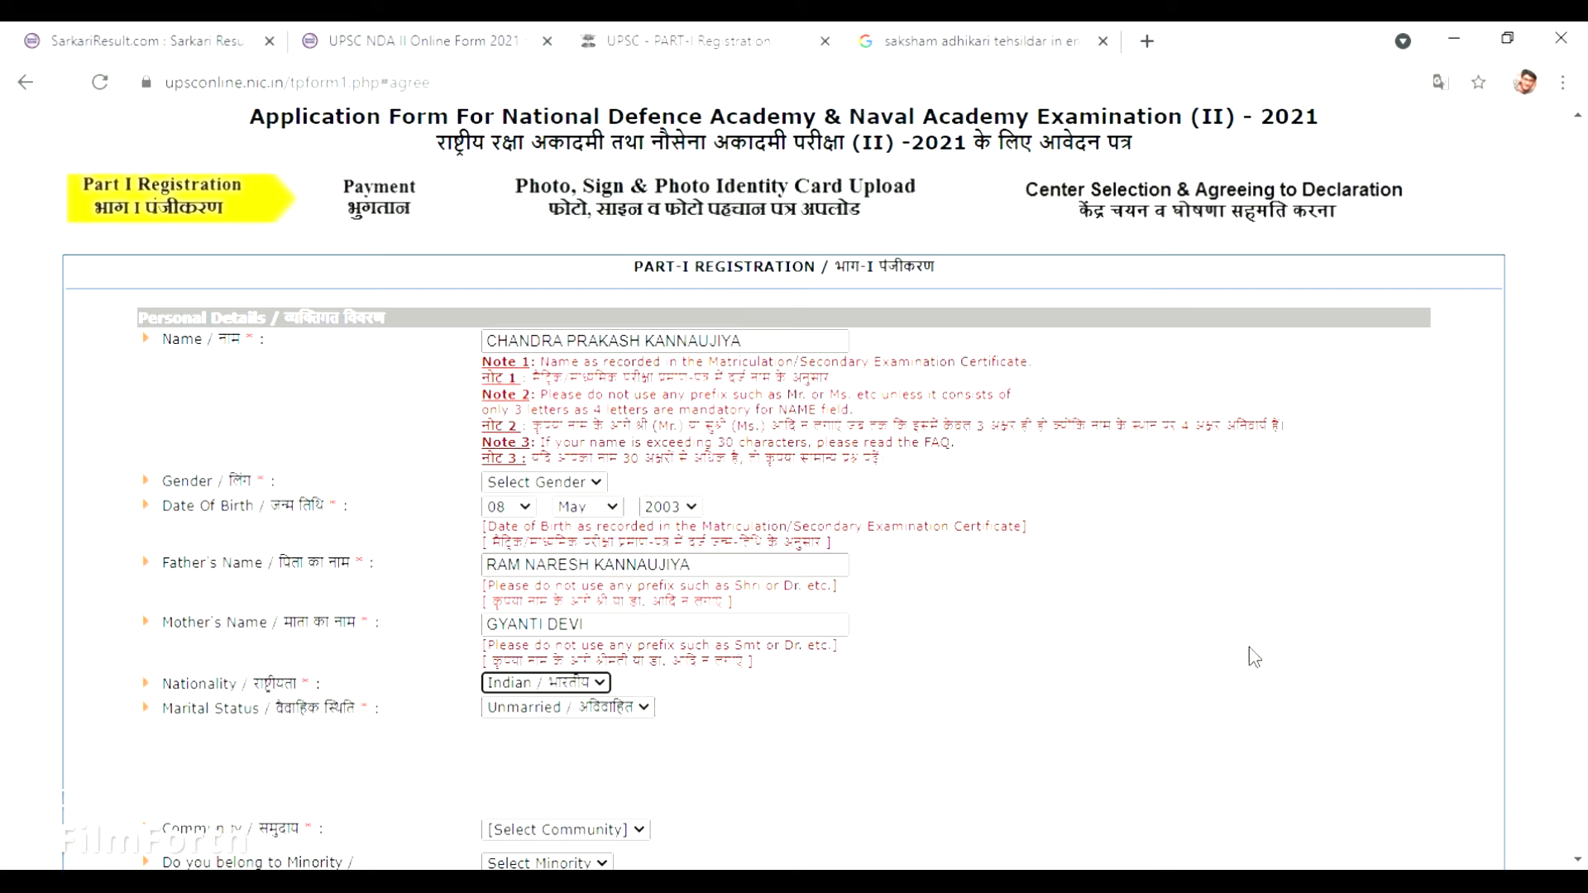
Choose SC as the community category.
scroll(1585, 505, down, 3)
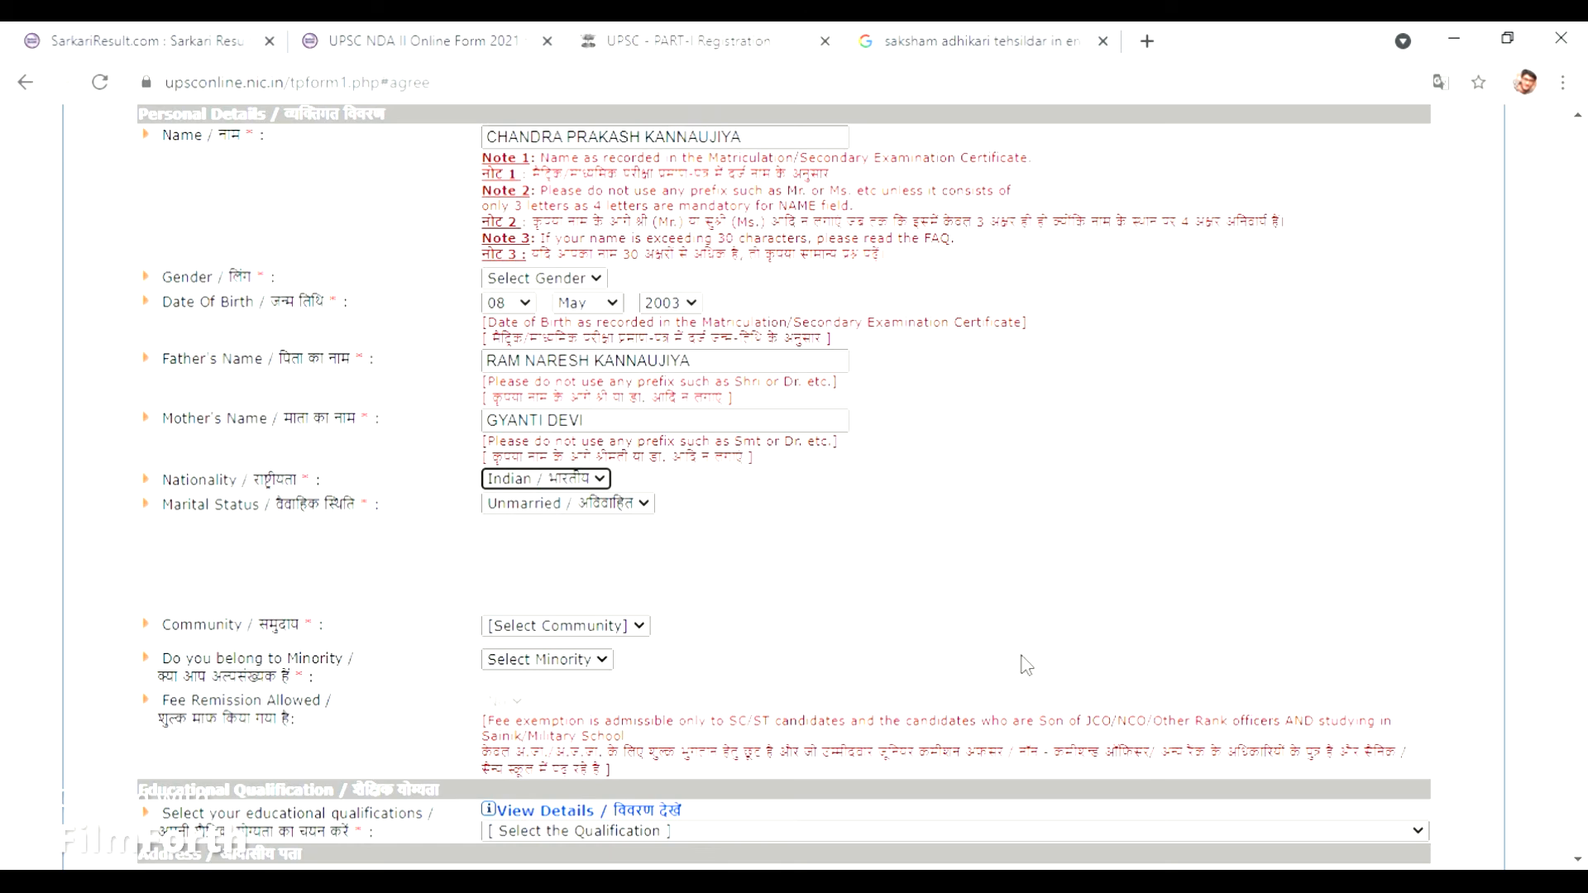
click(638, 628)
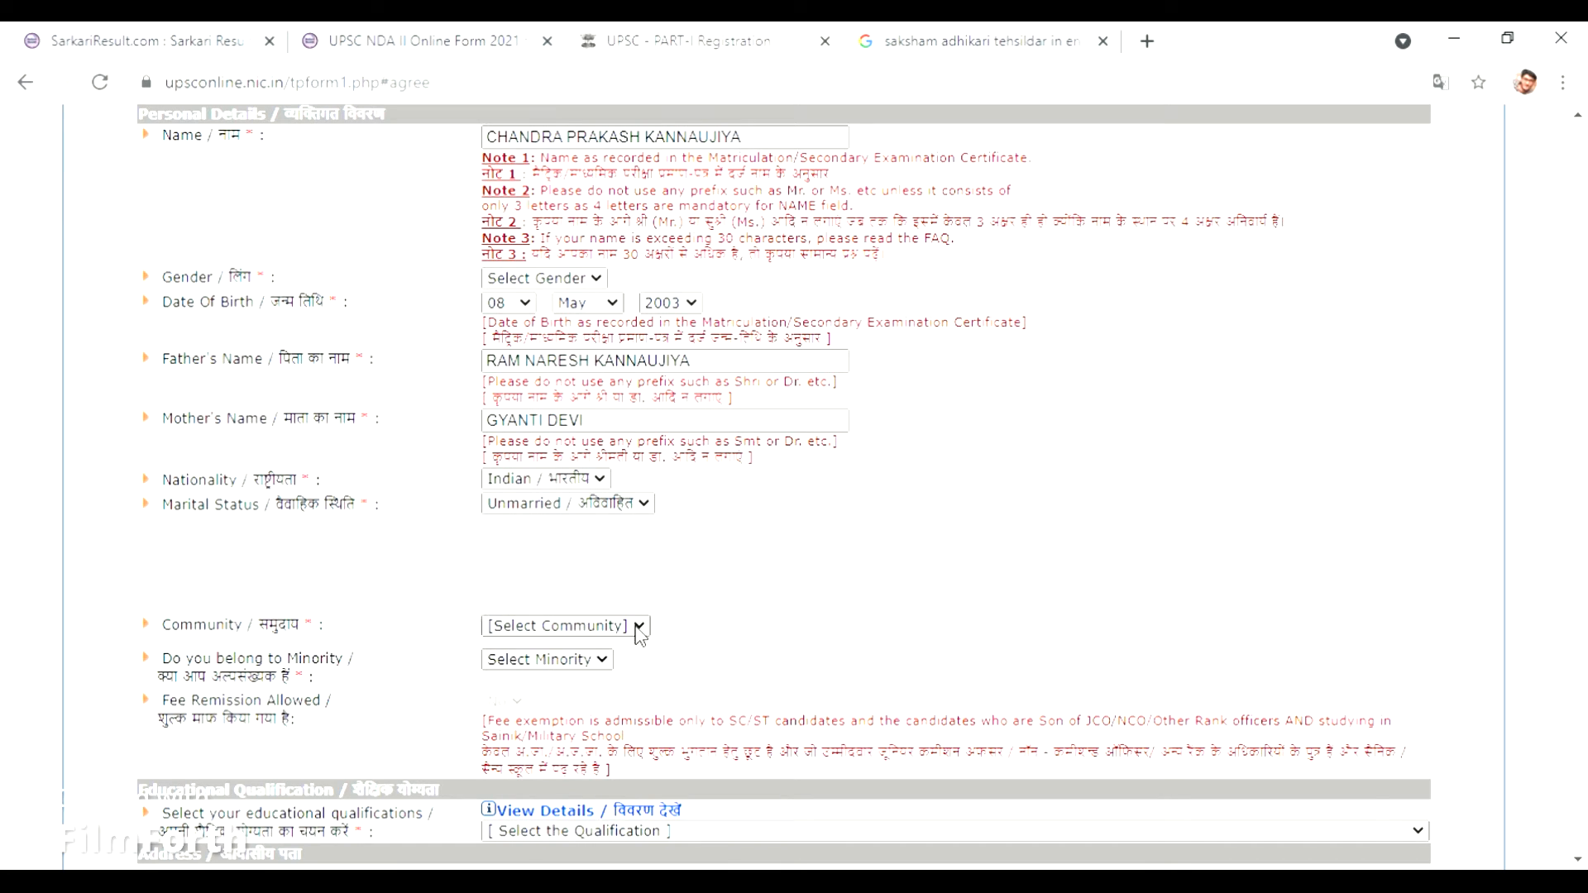
click(544, 717)
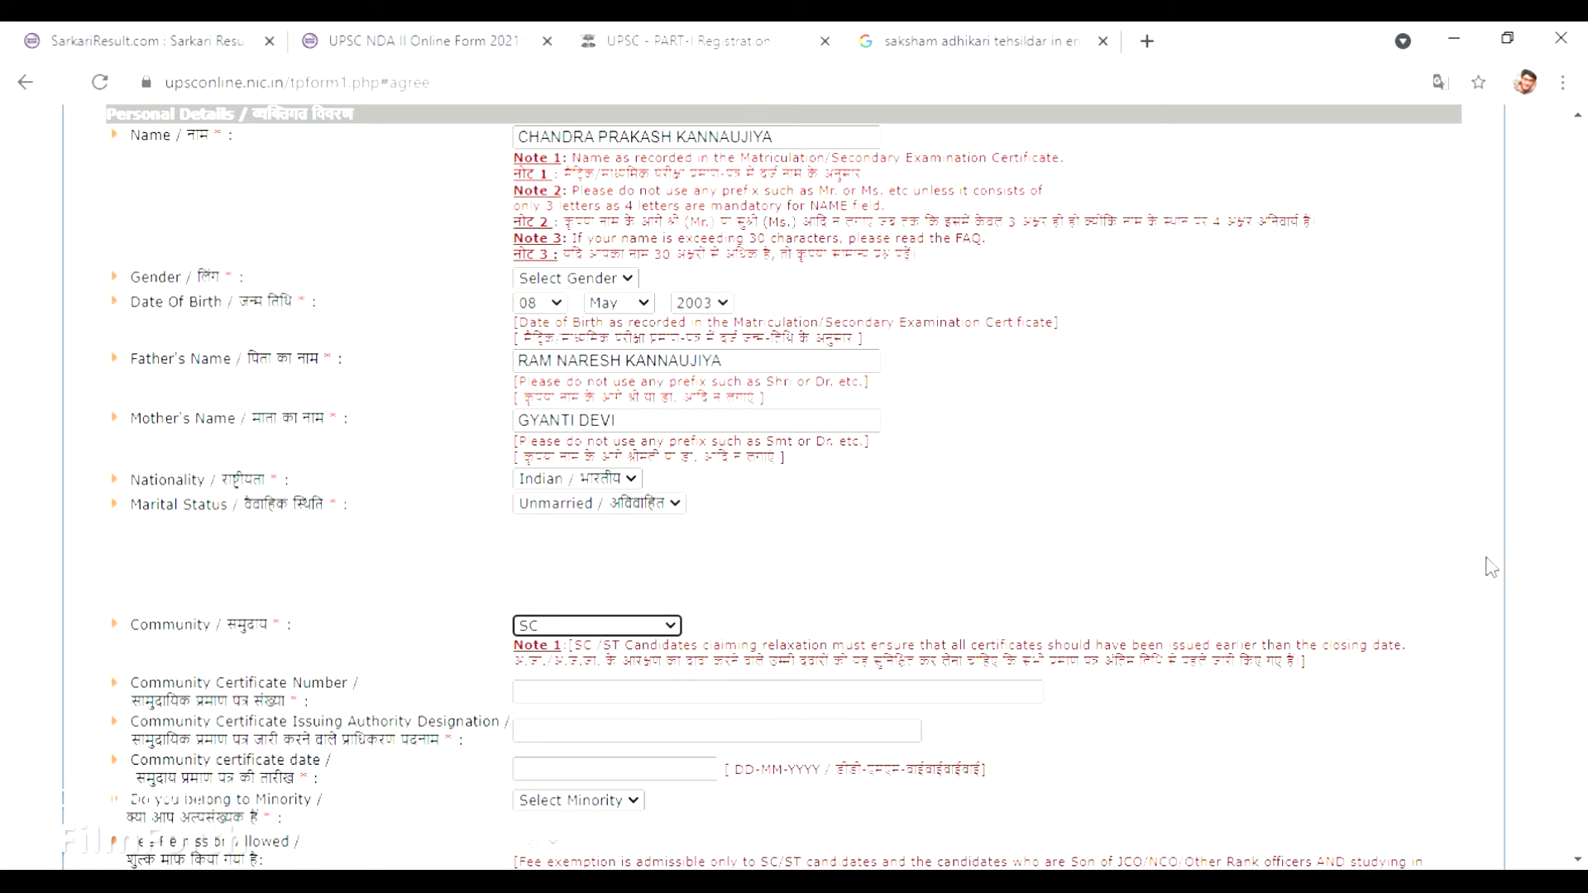
Enter the community certificate number and issuing authority designation COMPETENTOFFICER TAHASILDAR.
mouse_move(1581, 539)
scroll(1581, 539, down, 2)
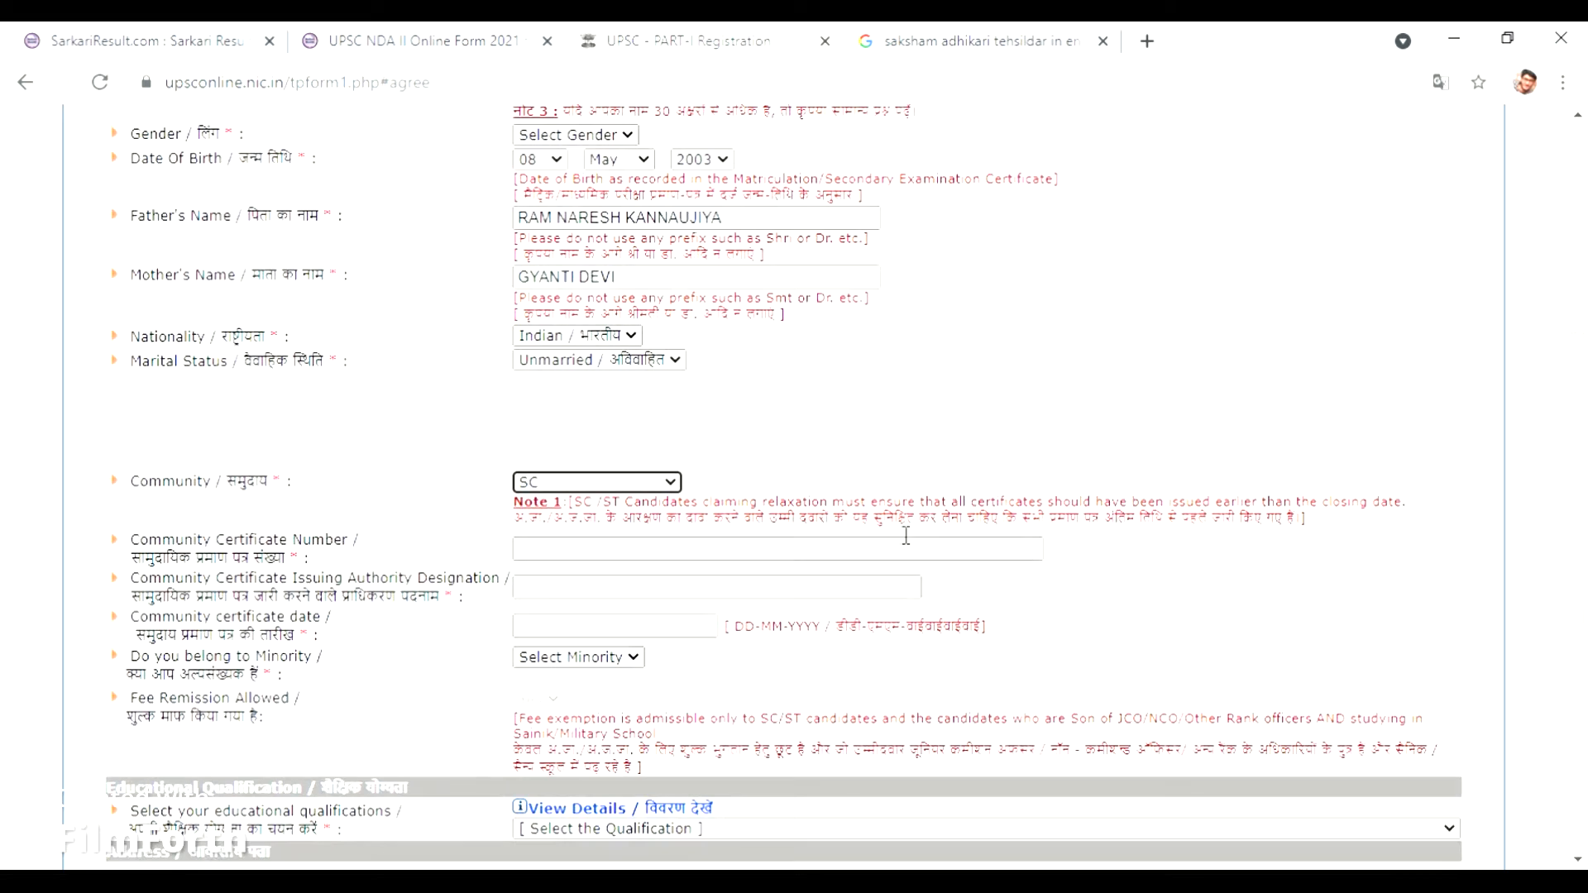
click(853, 560)
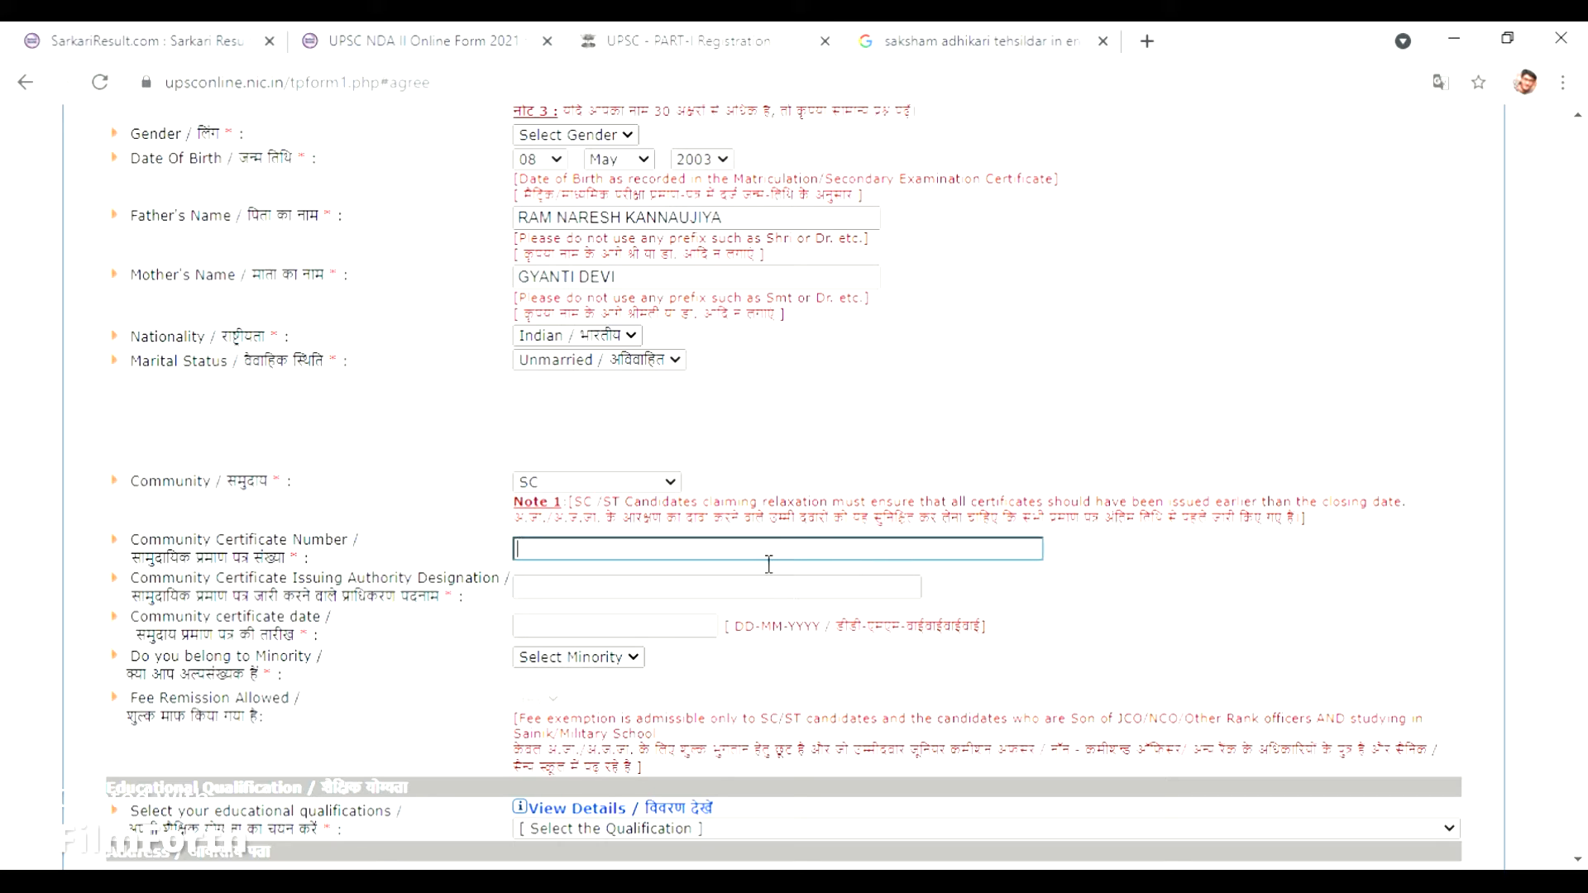
click(736, 594)
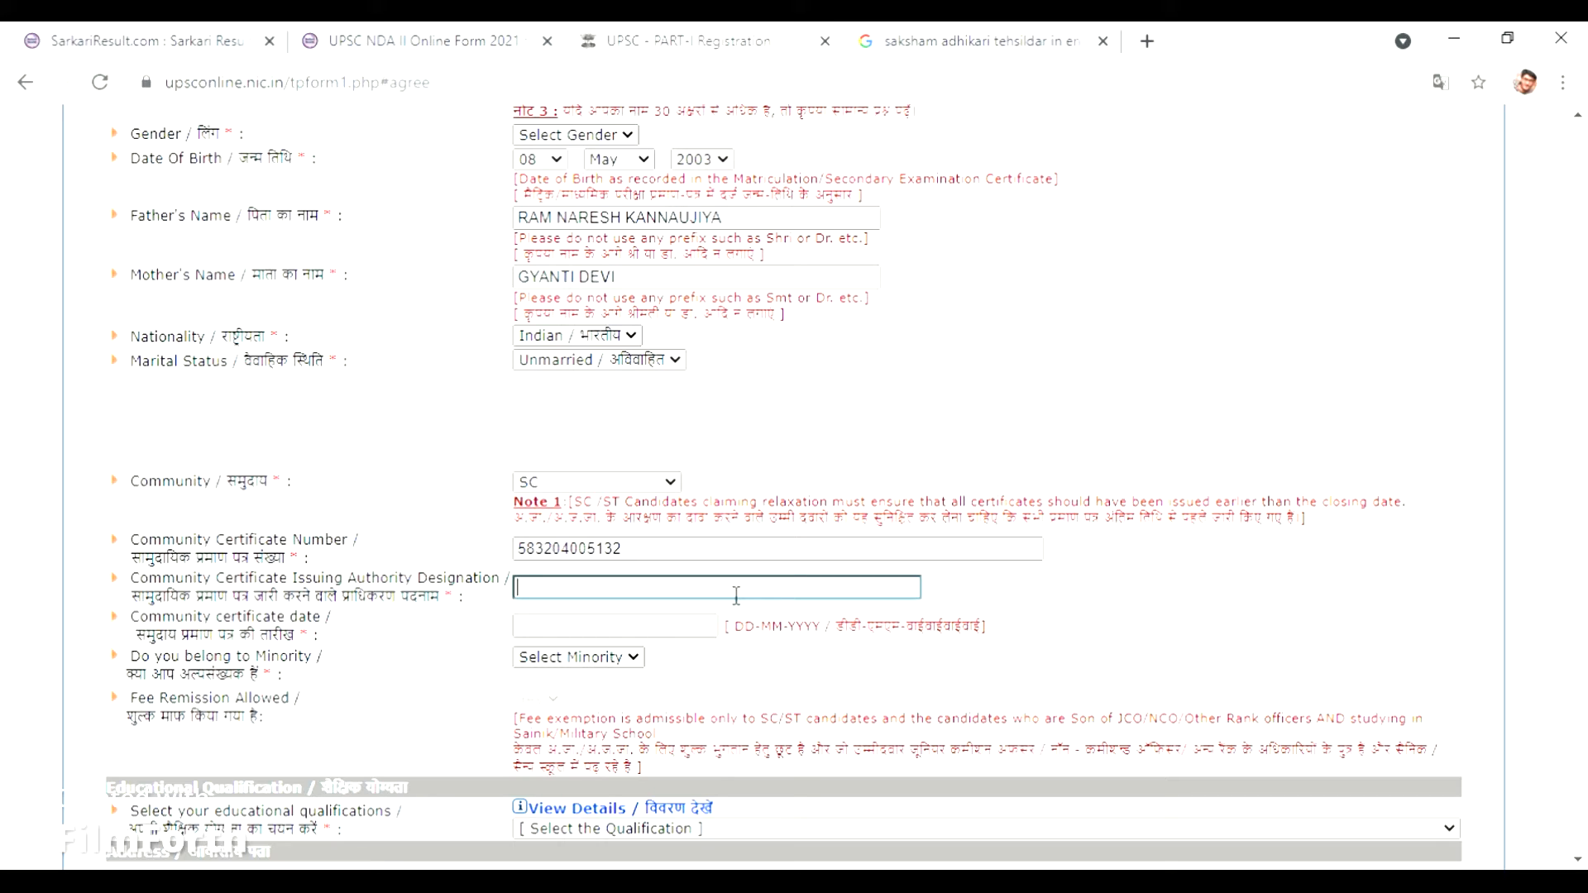
text(COMPETENTOFFICER TAH)
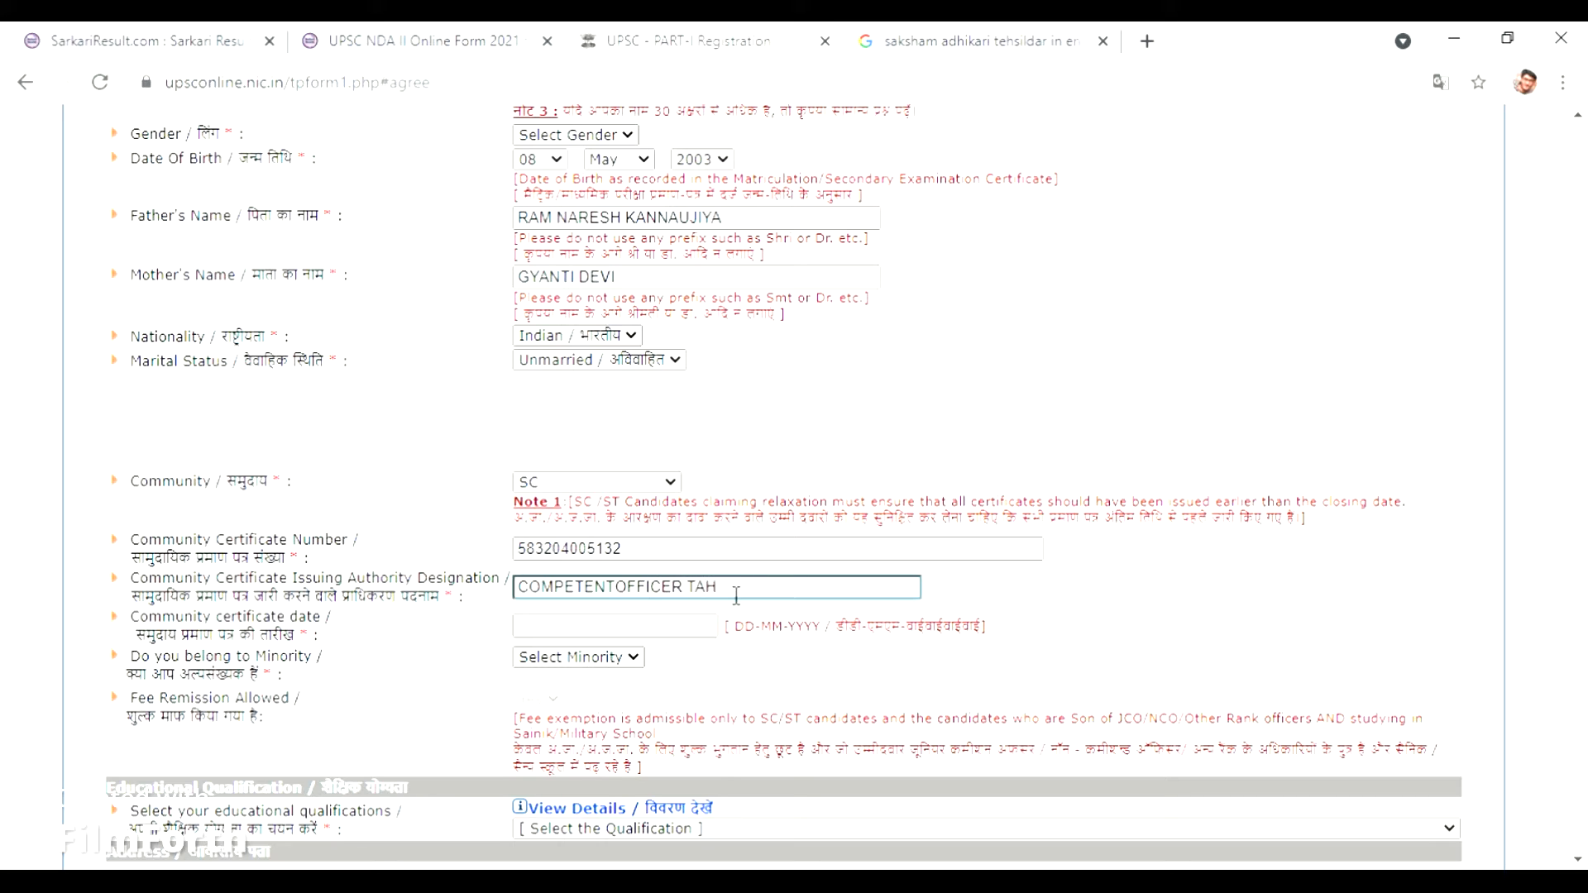
text(ASILDAR)
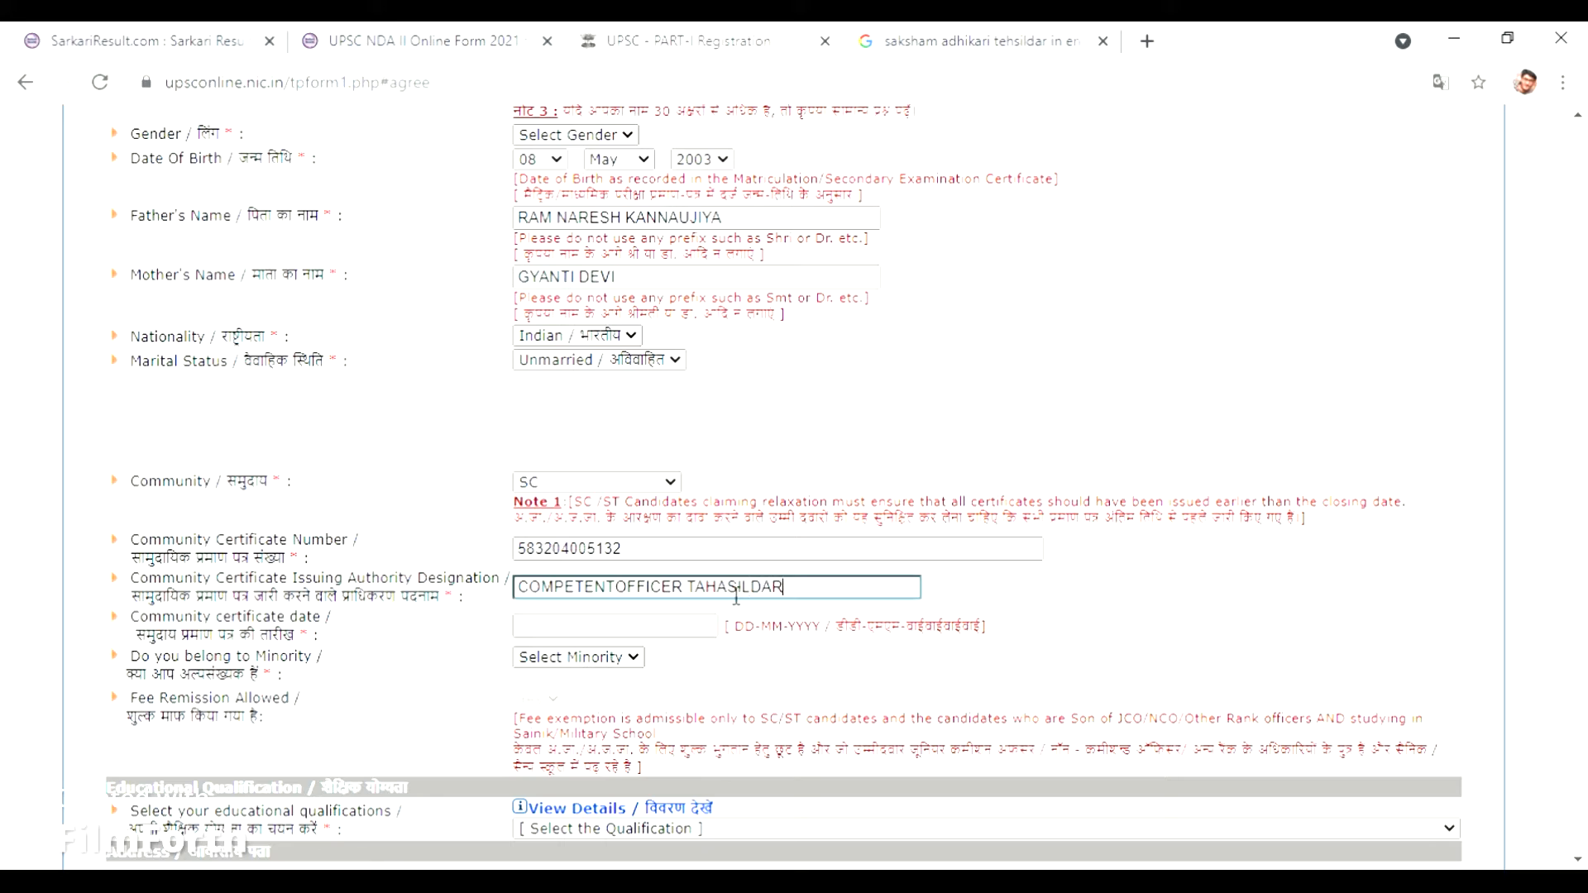
Pick 3 September 2020 in the calendar as the community certificate date.
click(651, 636)
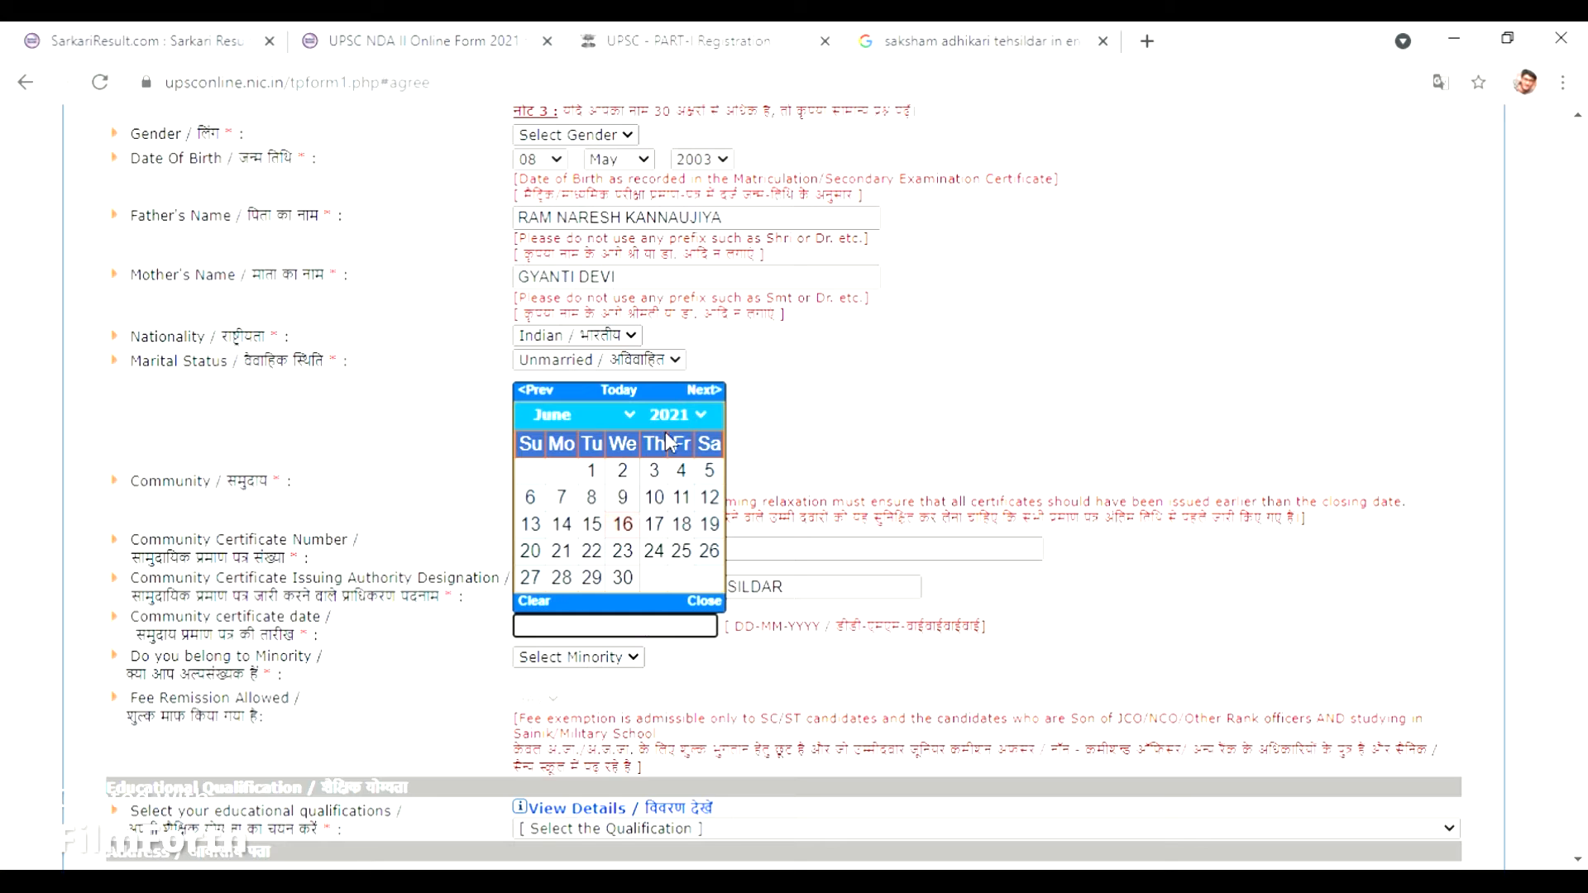
click(700, 418)
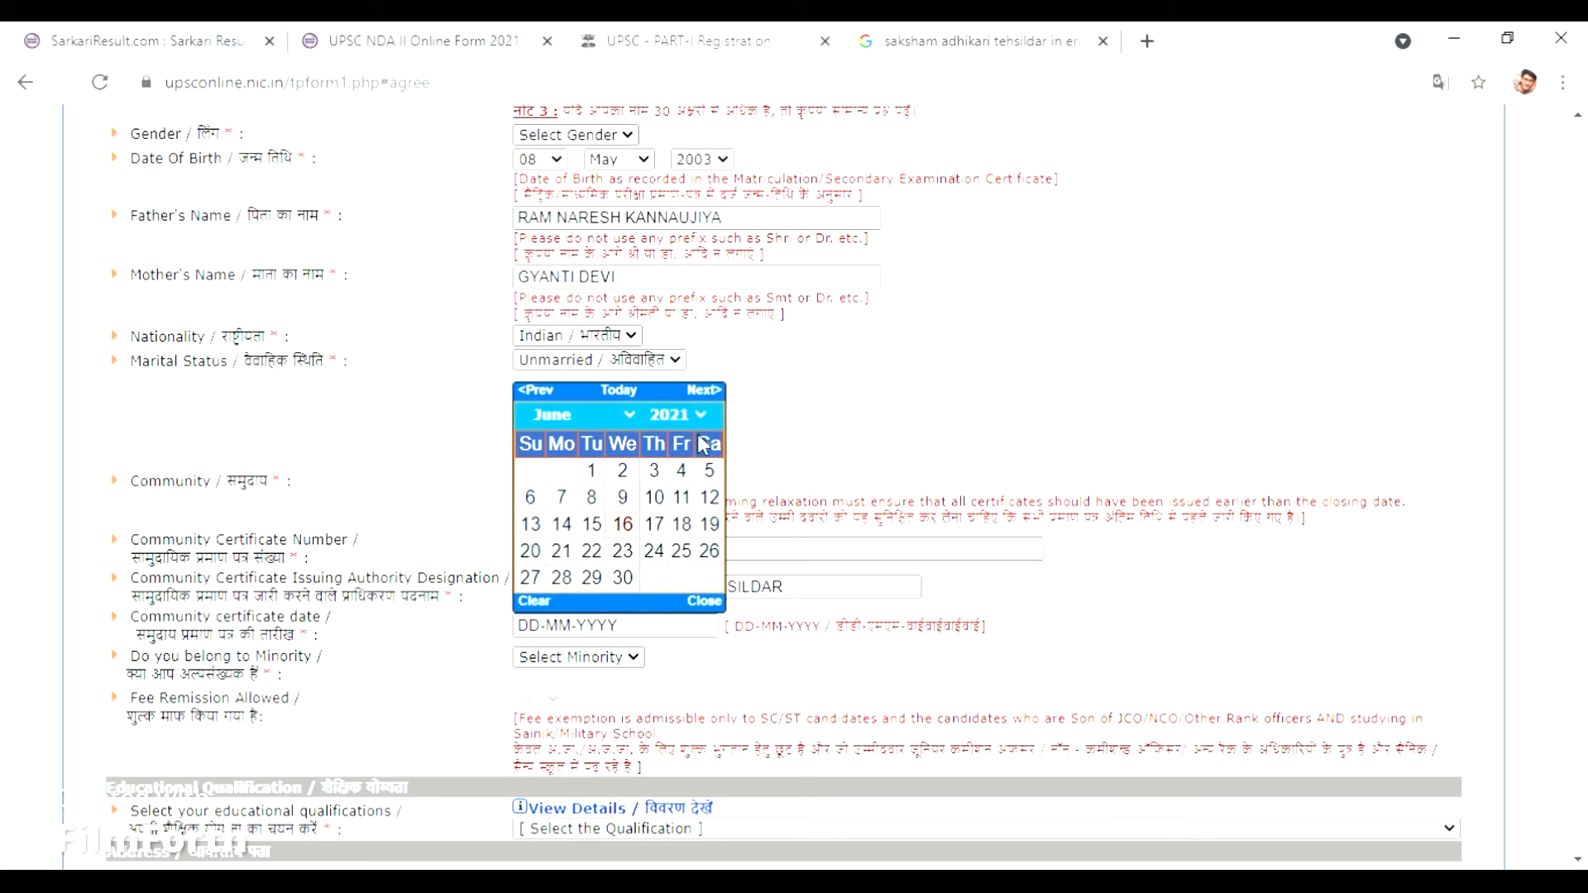
click(679, 770)
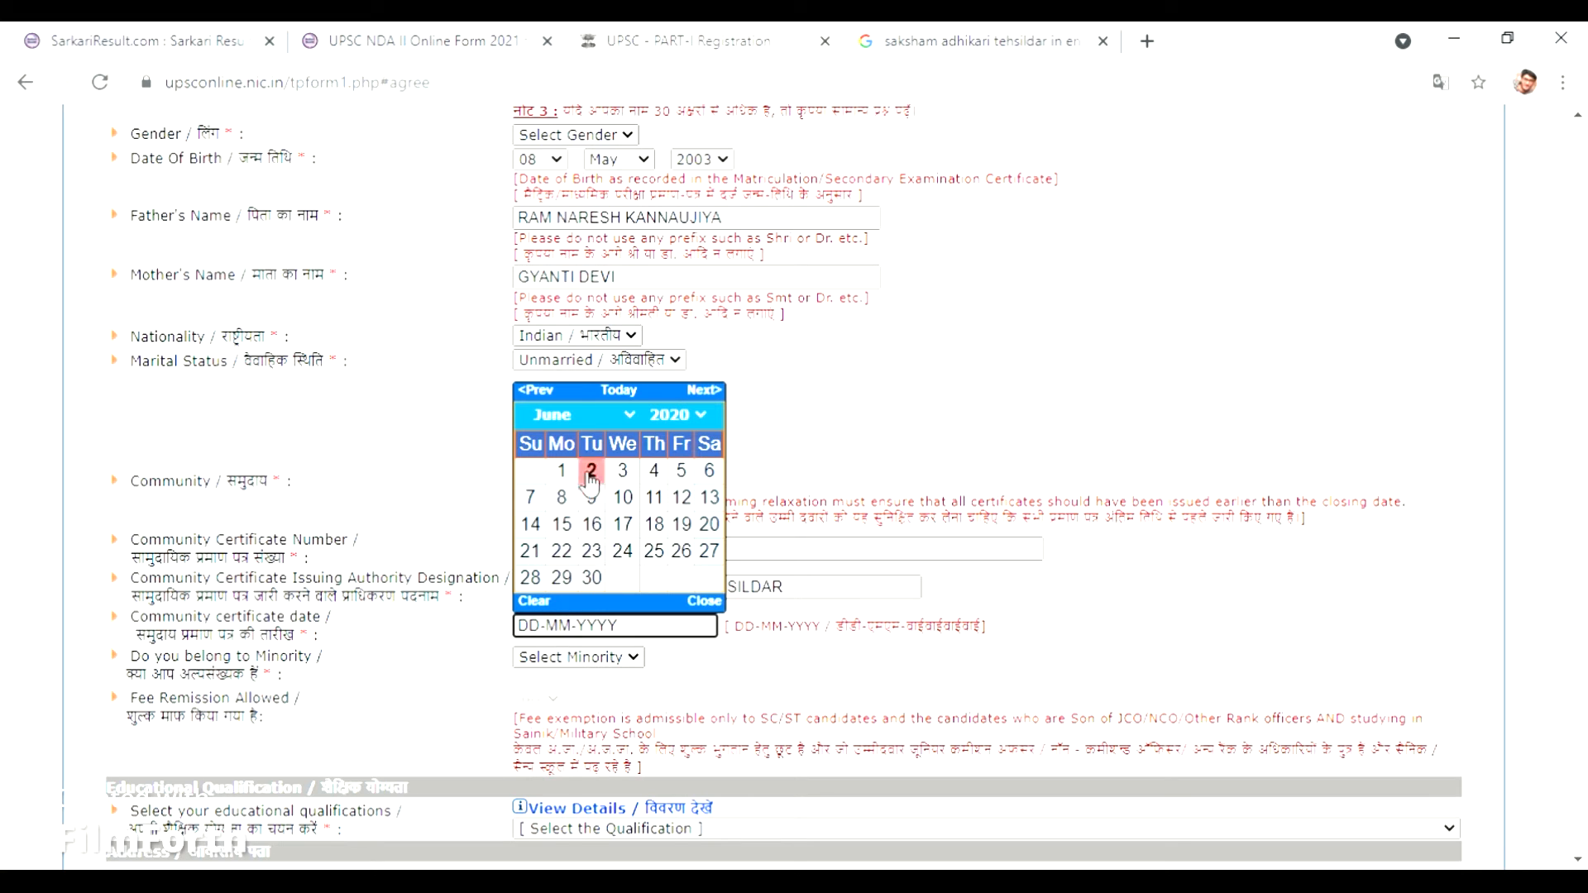
click(625, 414)
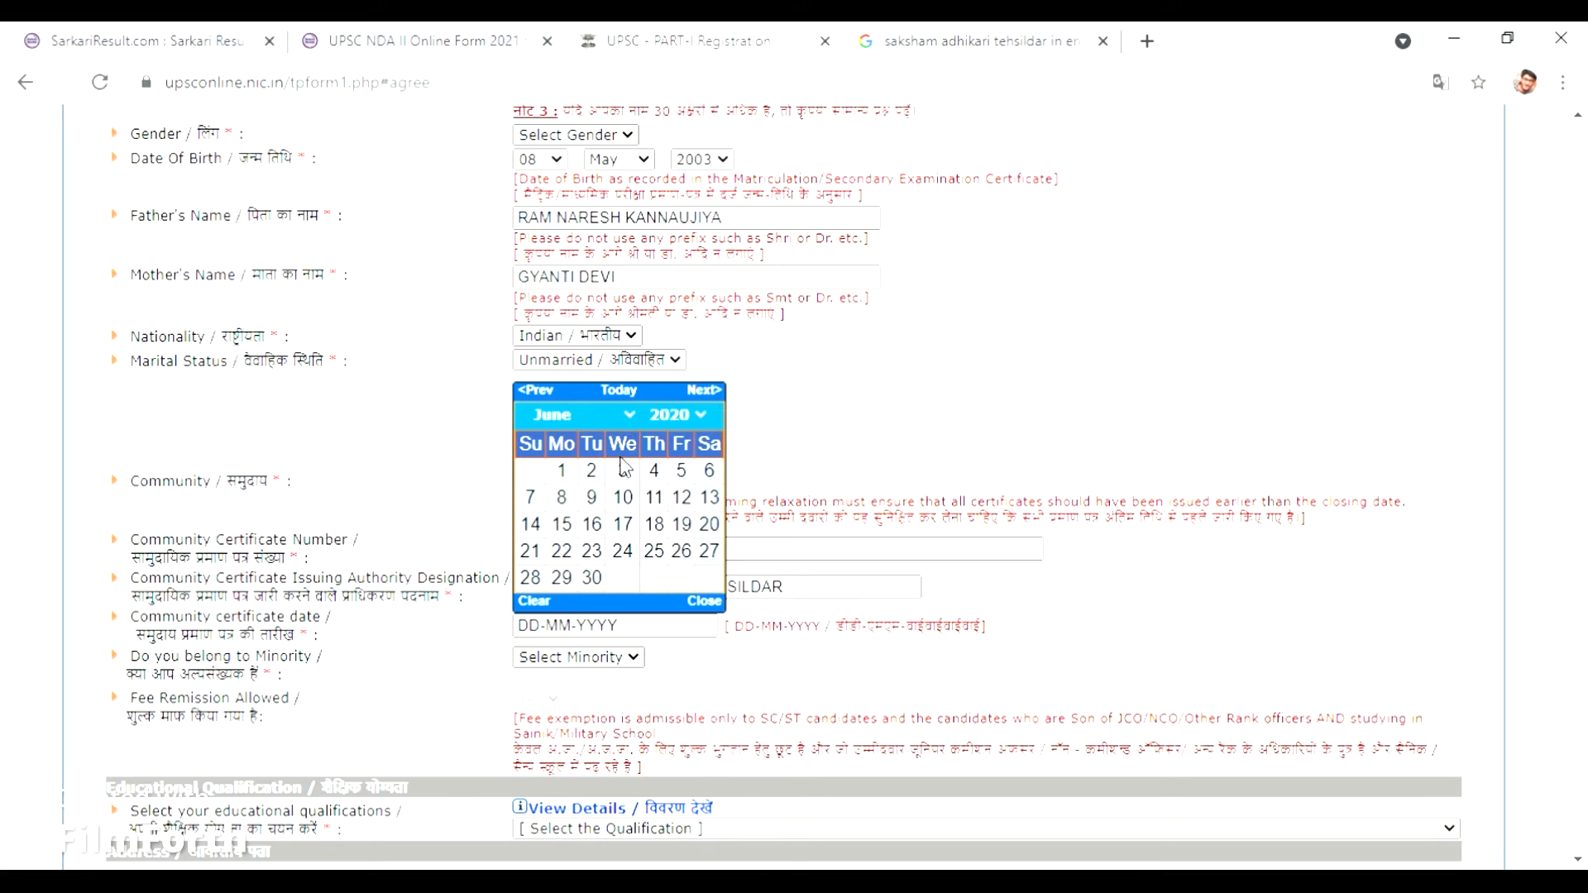
click(609, 594)
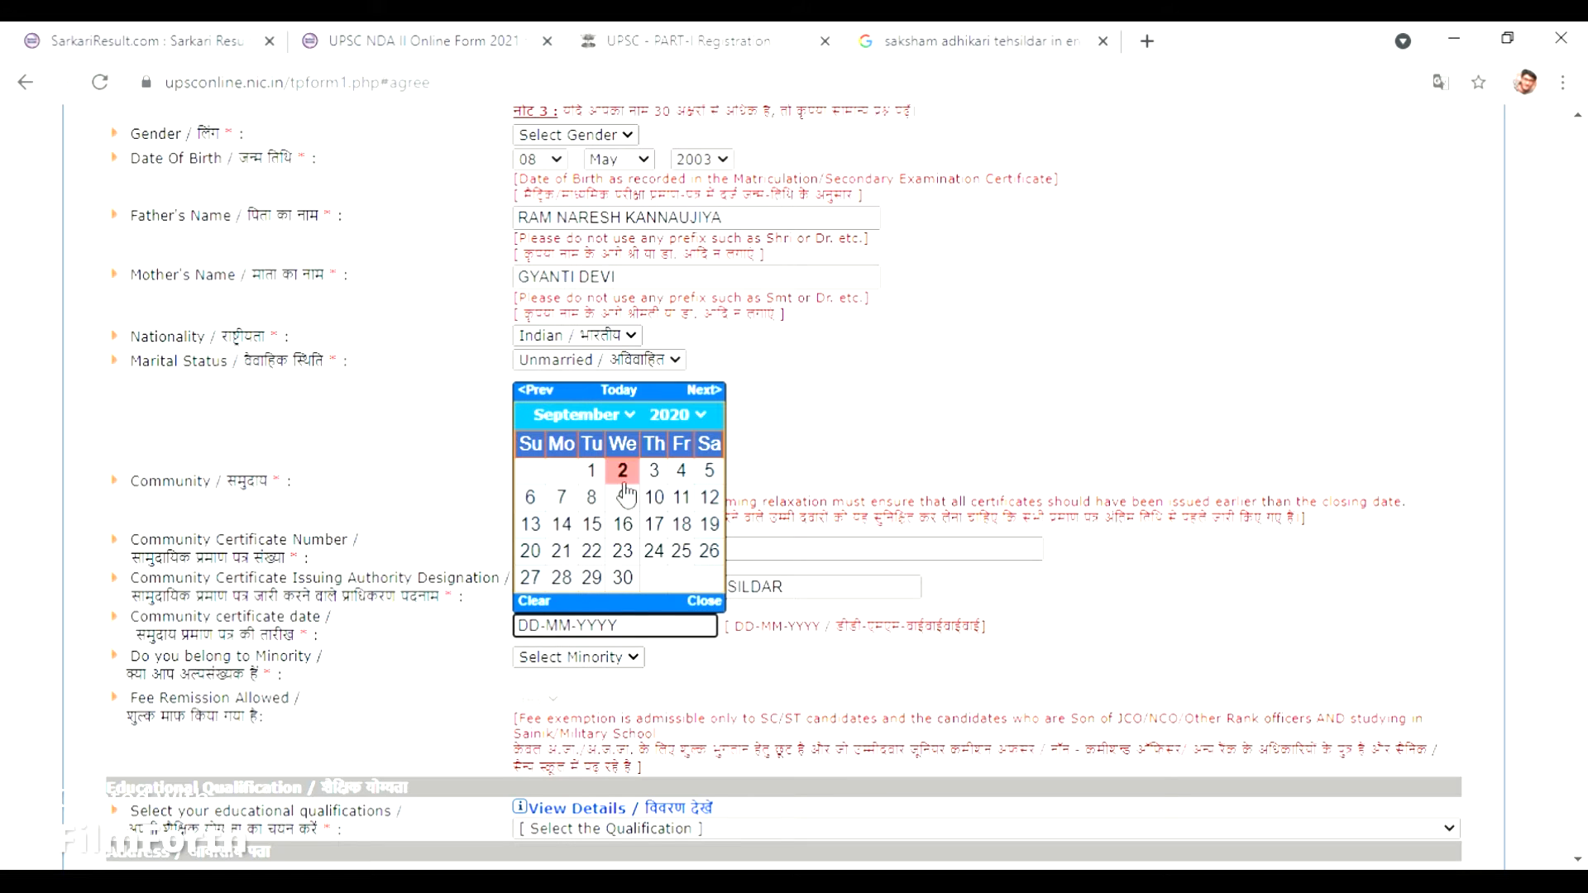
click(655, 472)
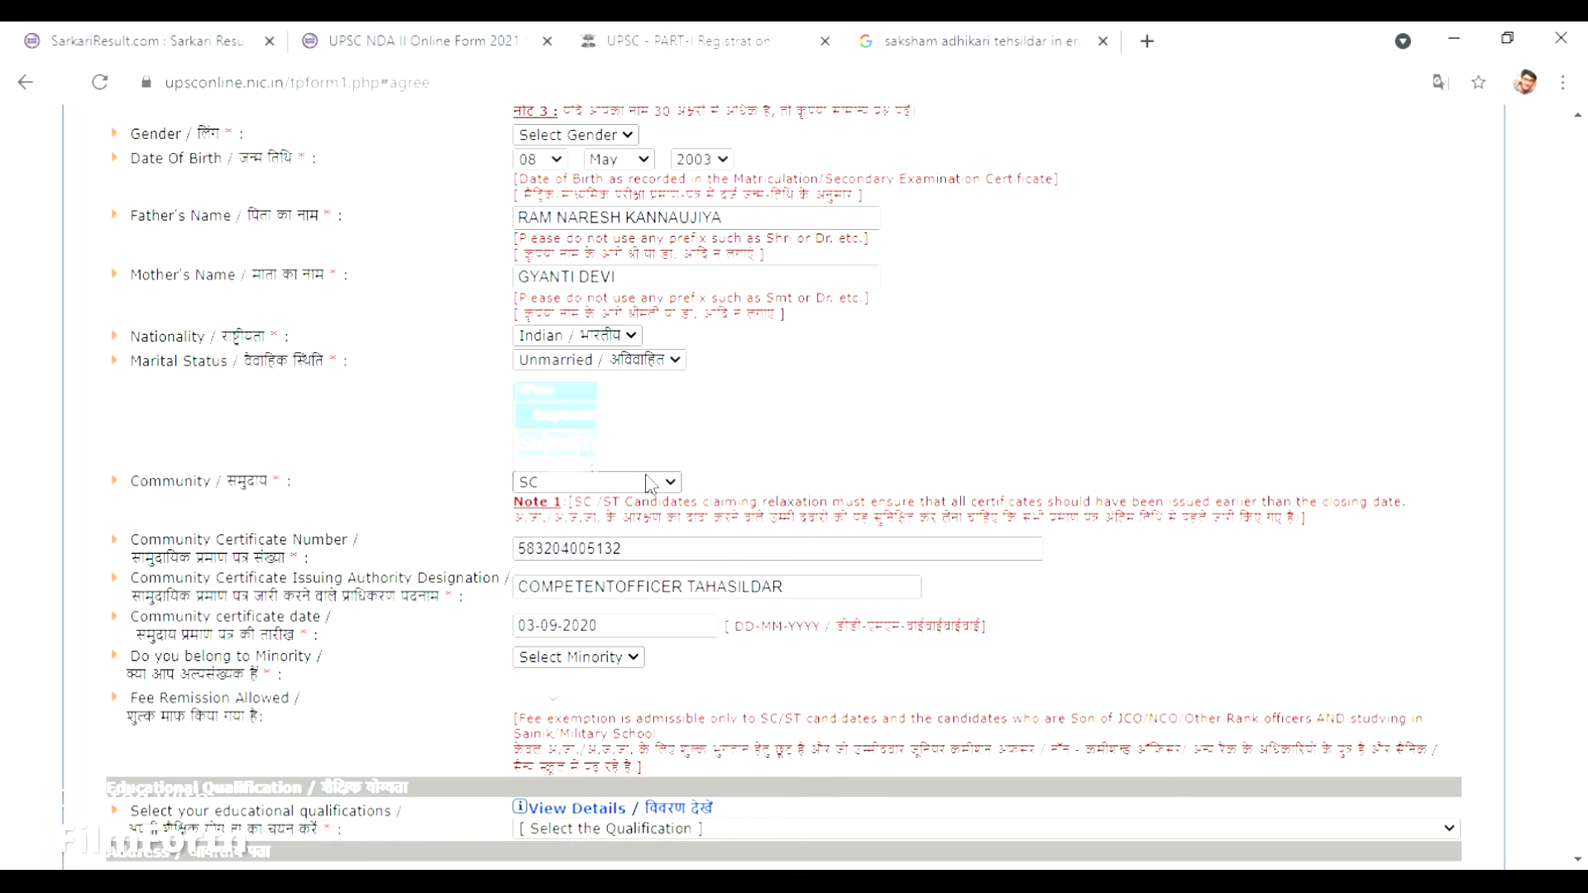
click(629, 658)
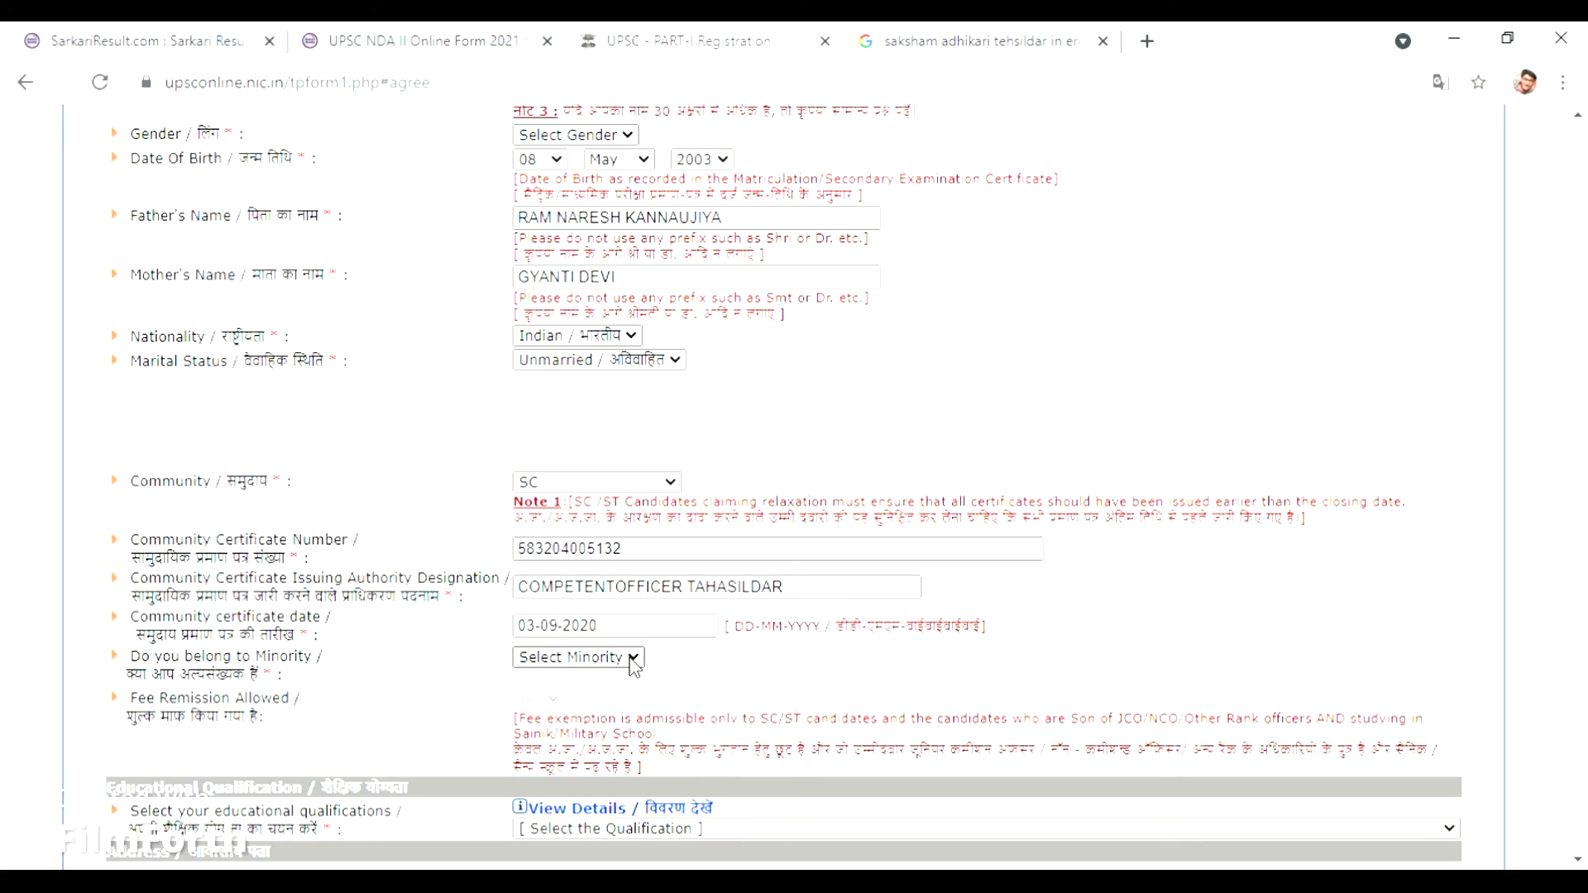
Answer No to minority and select 'Appeared/Appearing at 12th class, 10 plus 2 pattern' as qualification.
click(591, 701)
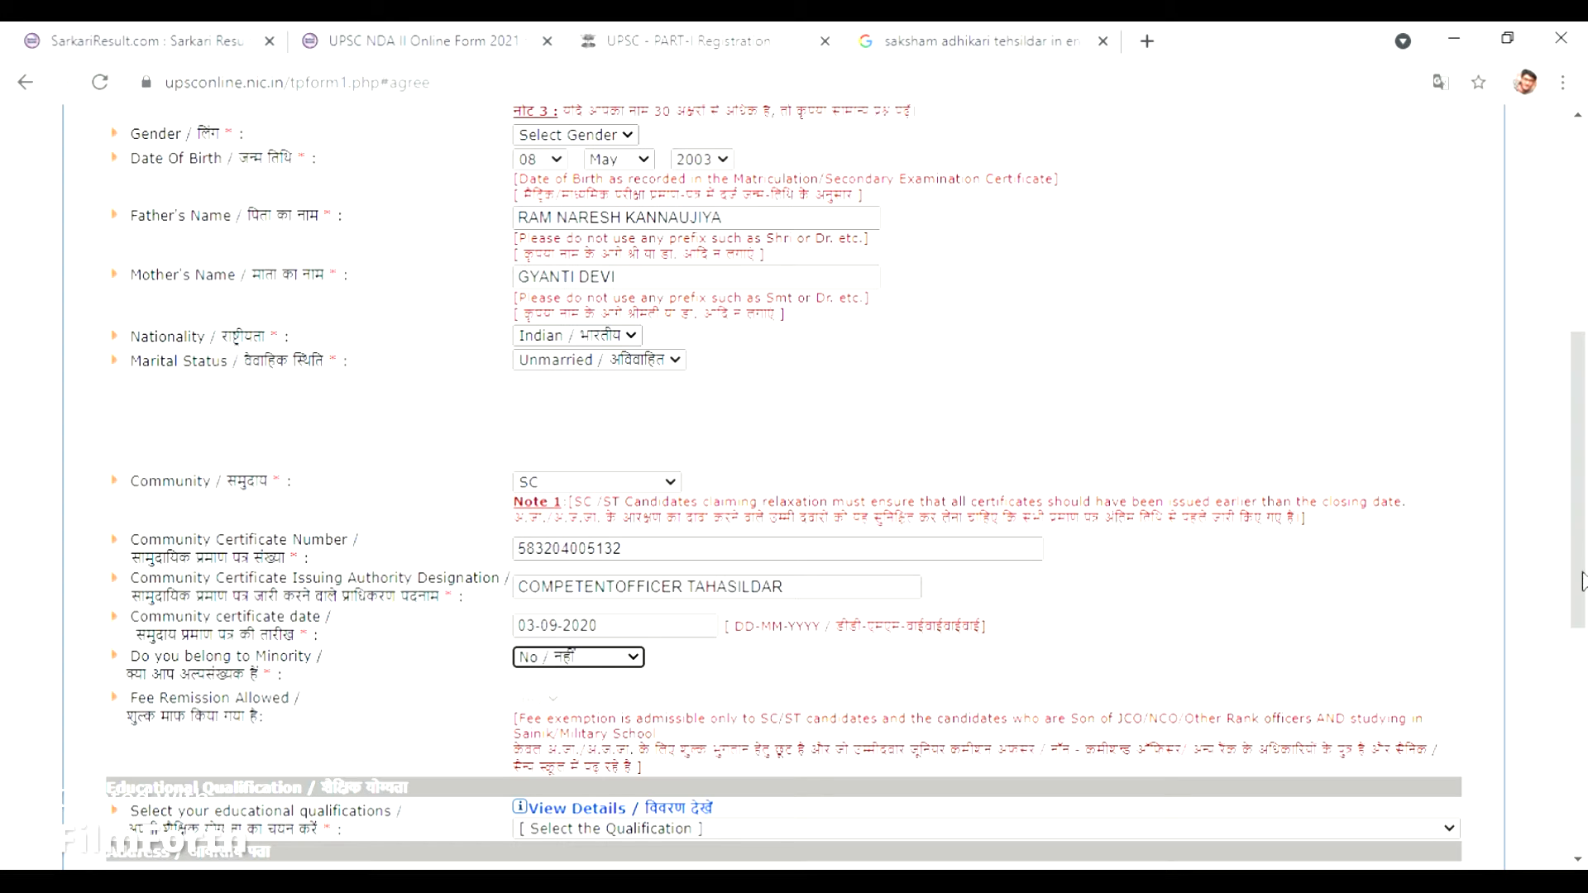
drag(1581, 579, 1583, 674)
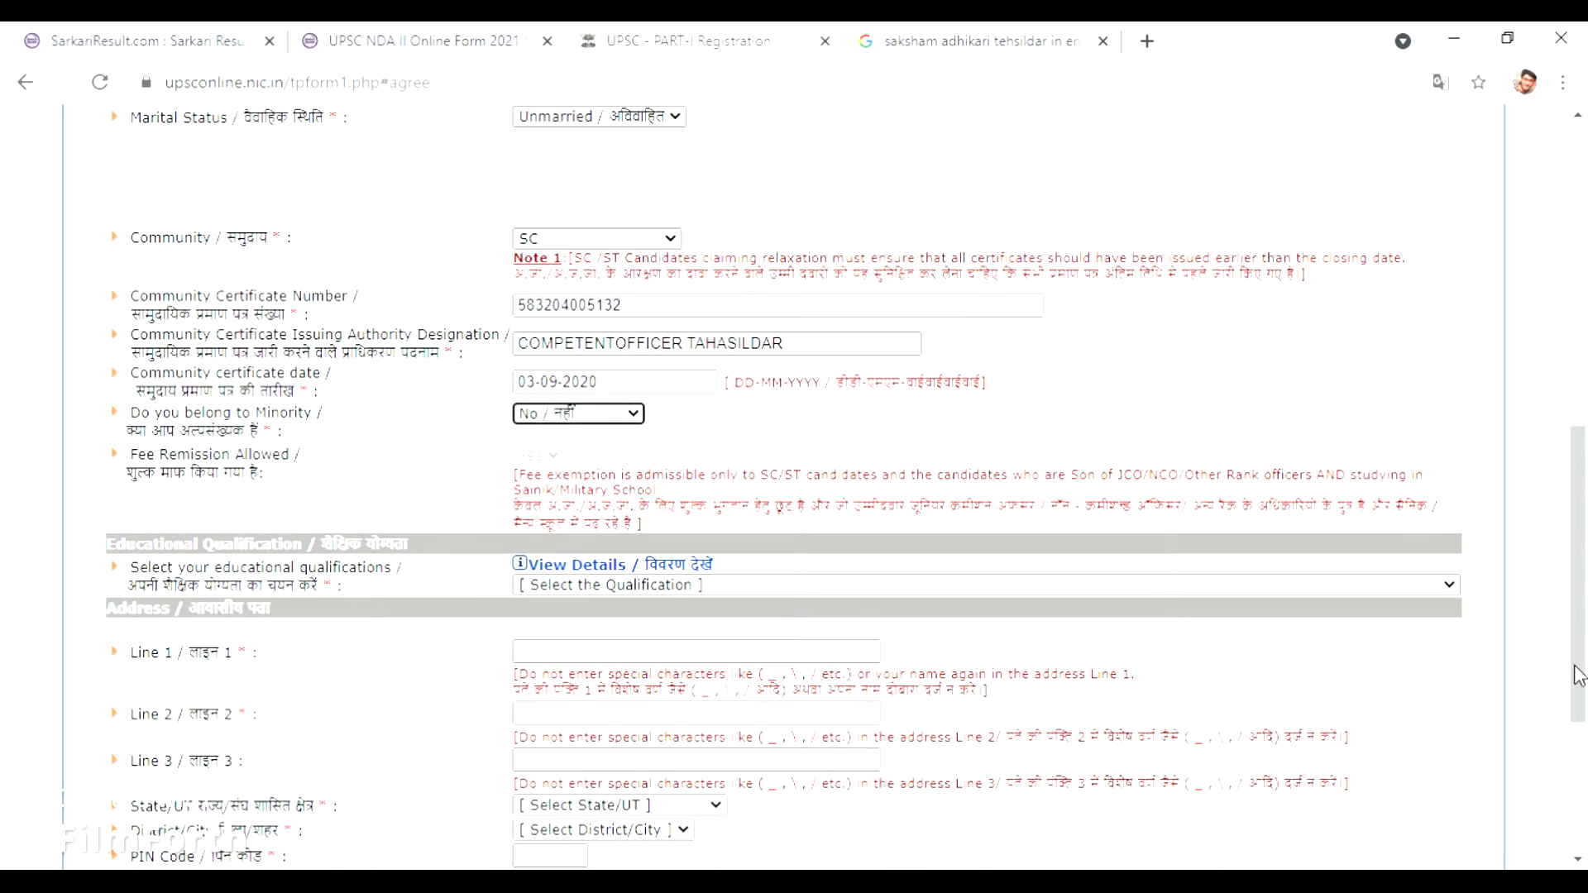
scroll(1578, 675, down, 1)
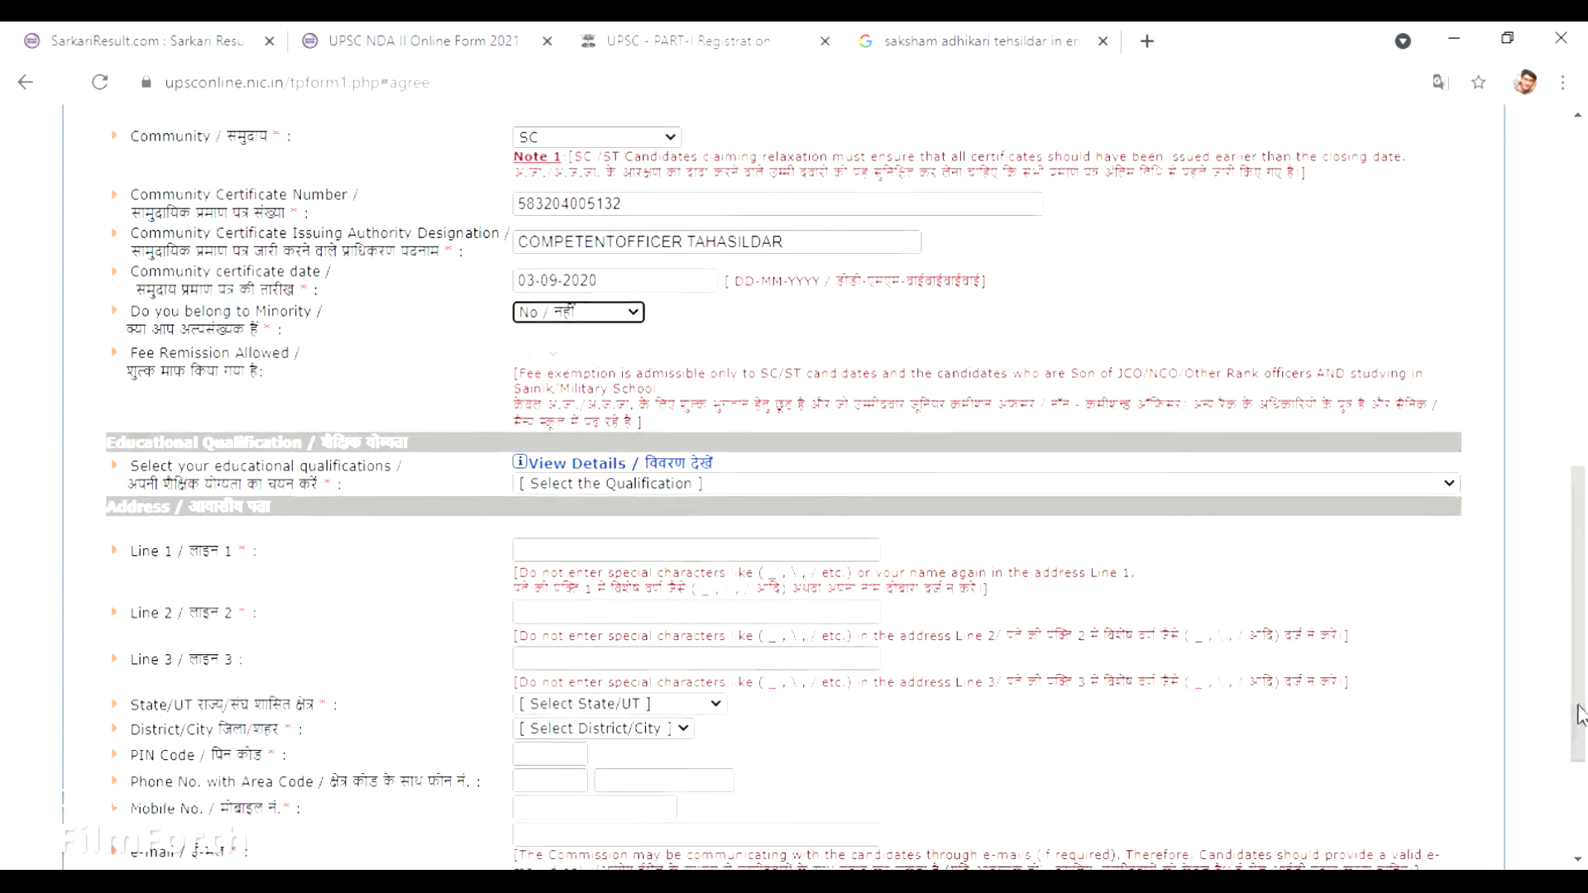
click(1006, 483)
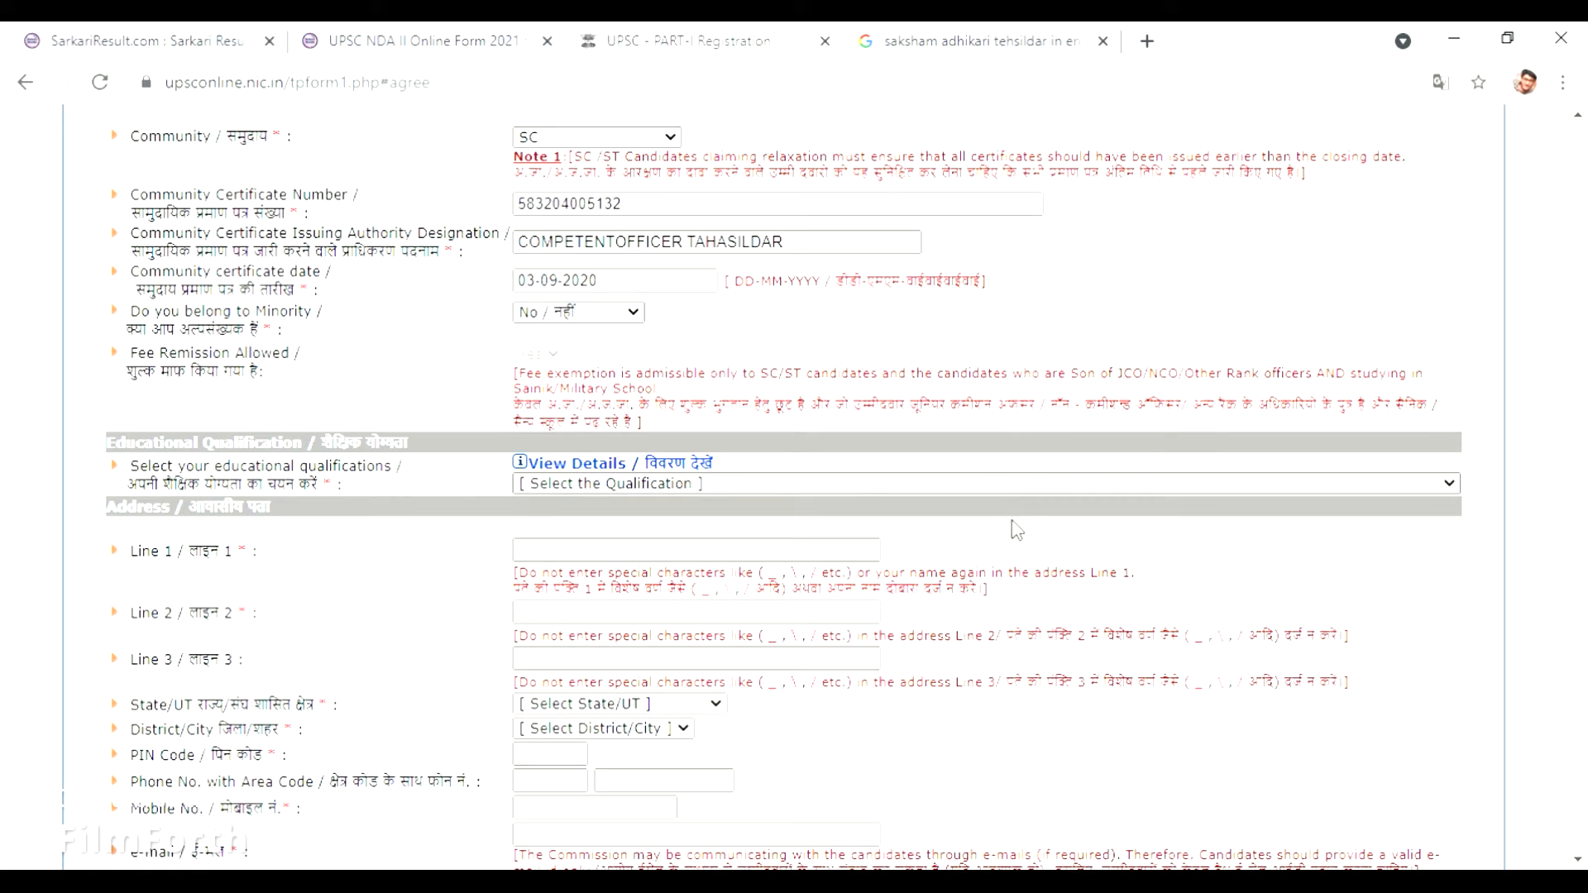
click(1023, 581)
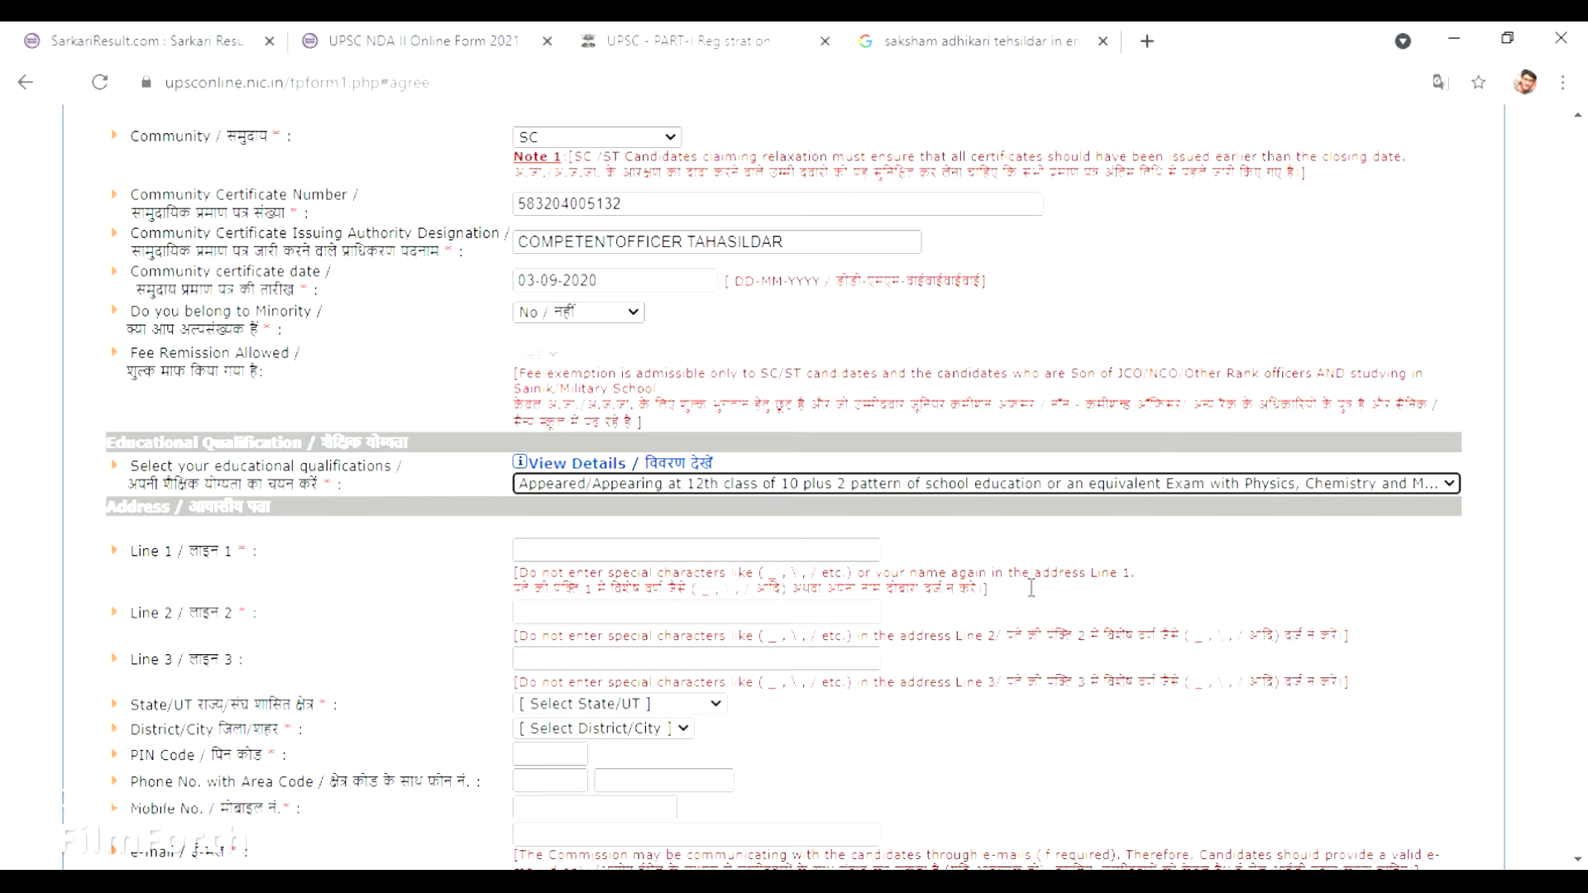
click(679, 553)
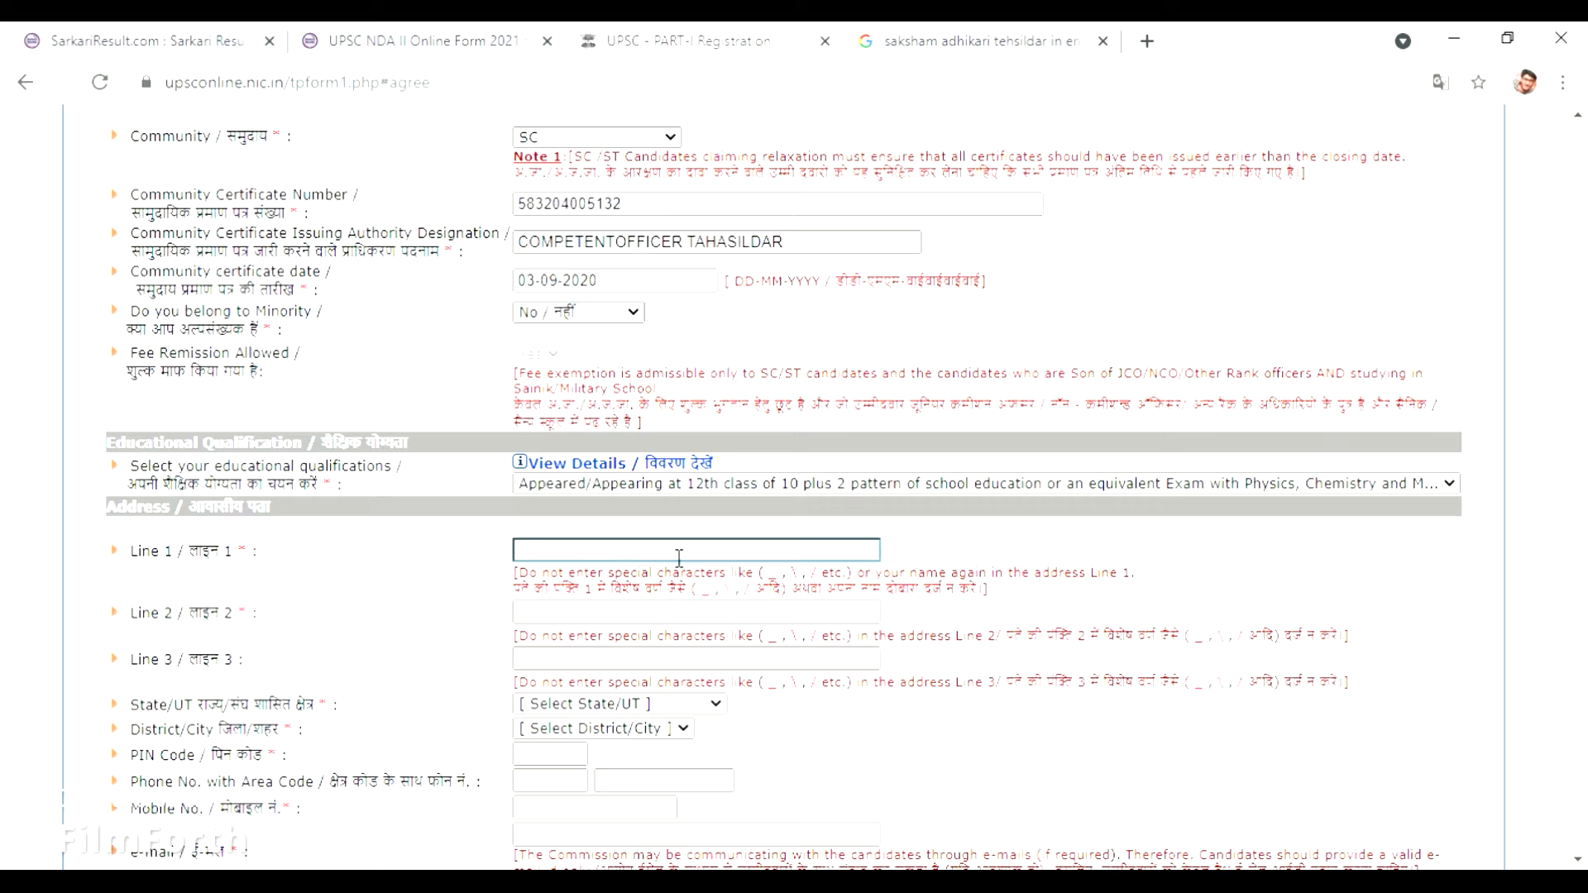
Autofill the address, then fix address line 2 to hold only the locality and city.
click(672, 590)
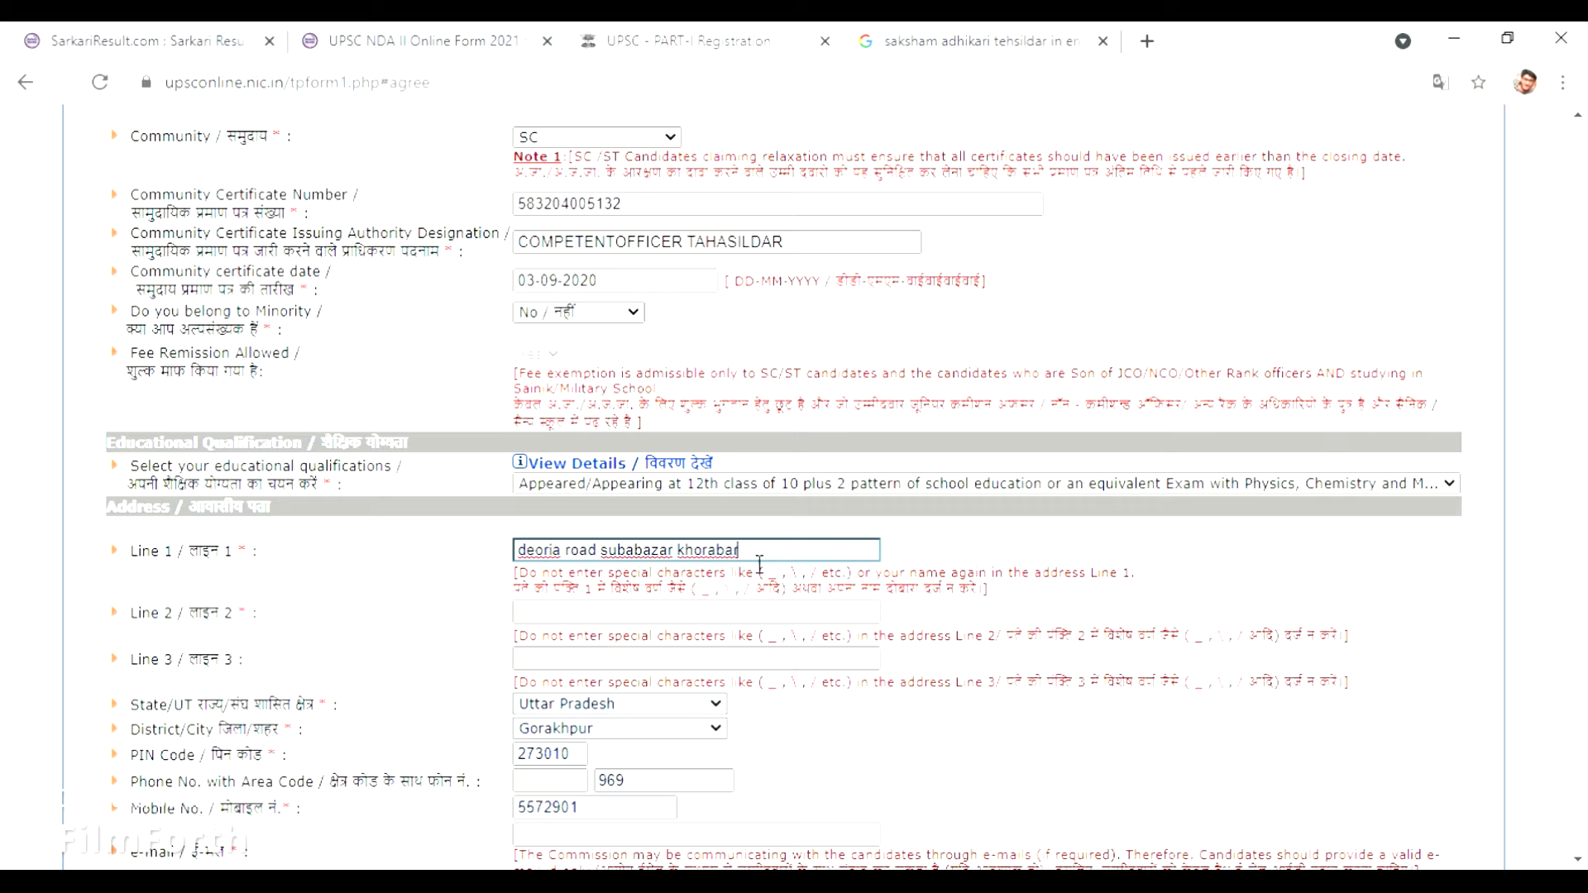
click(735, 617)
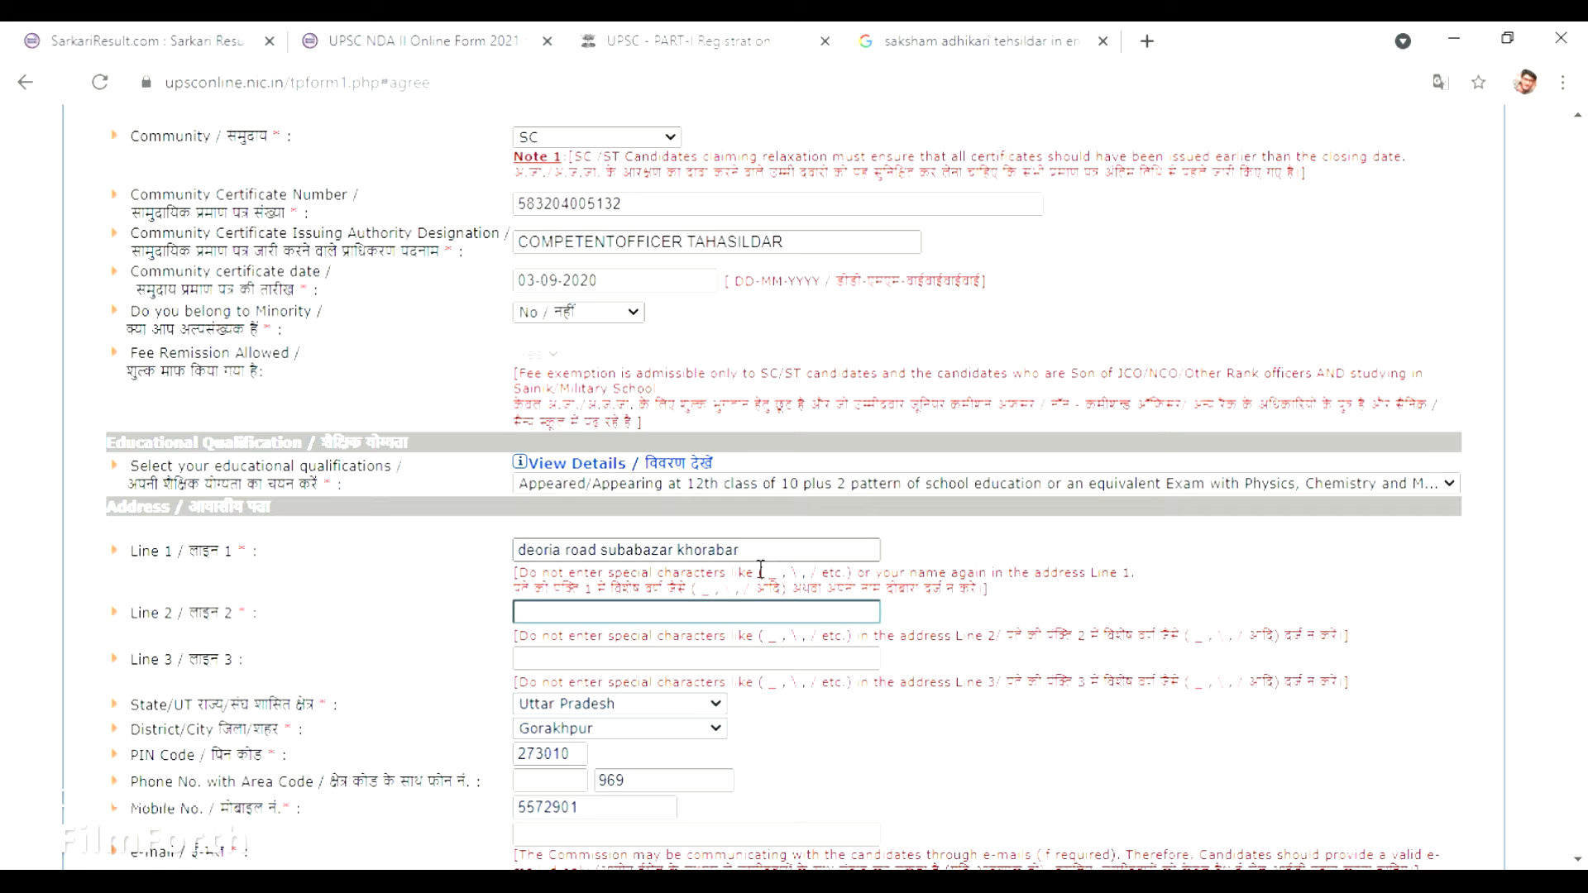
text(KHORANA)
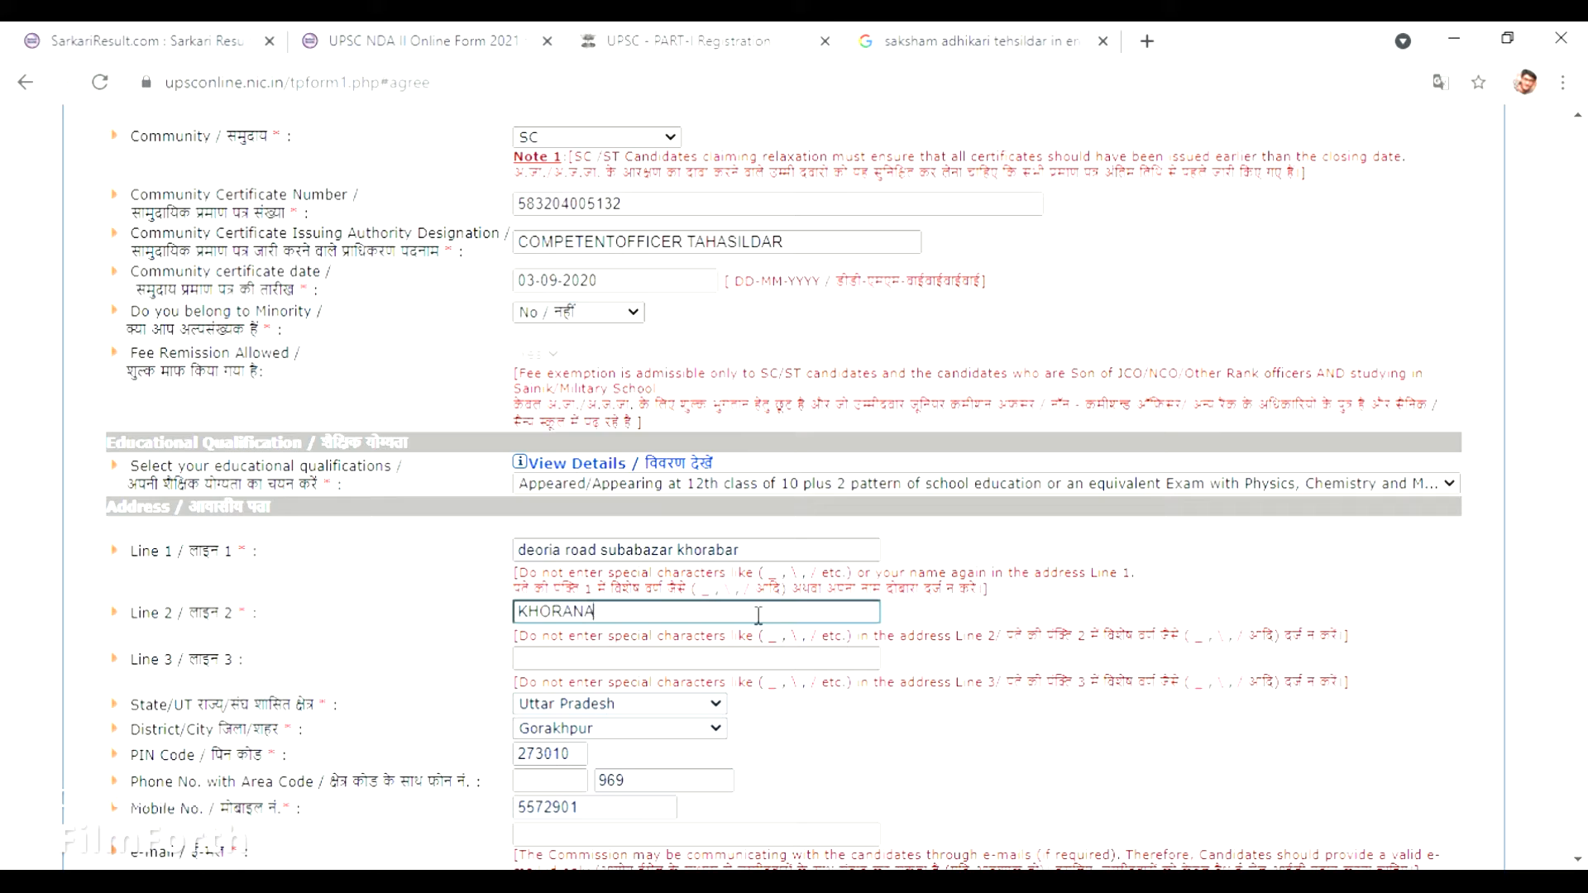
text(BAR)
key(BackSpace)
key(BackSpace)
key(BackSpace)
key(BackSpace)
text(BAR GORAKHPUR)
text(NEAR)
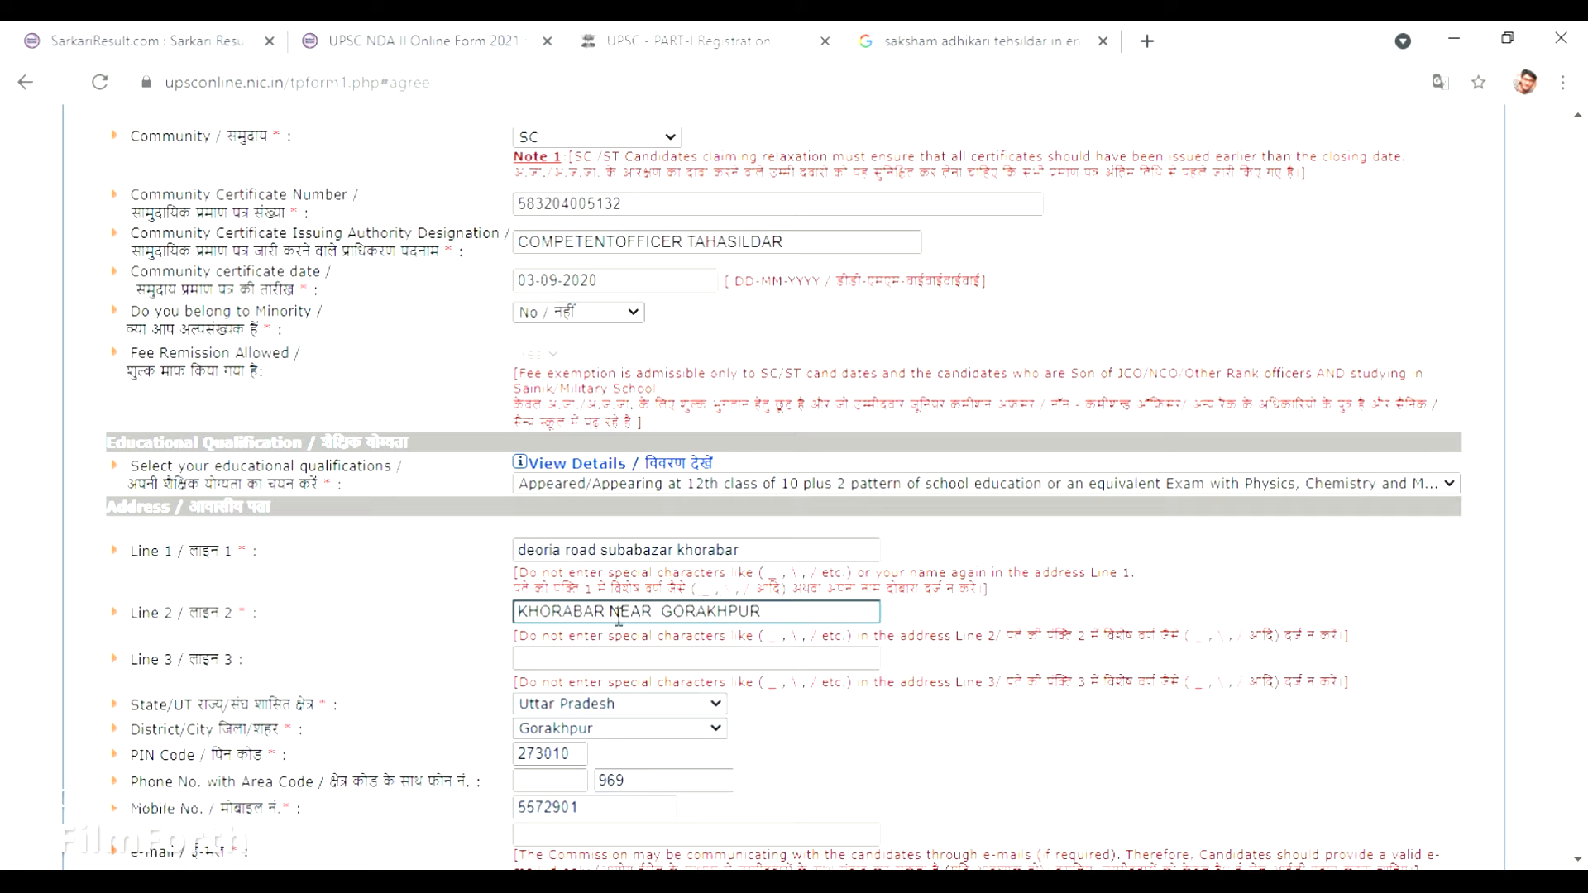
text( GM A)
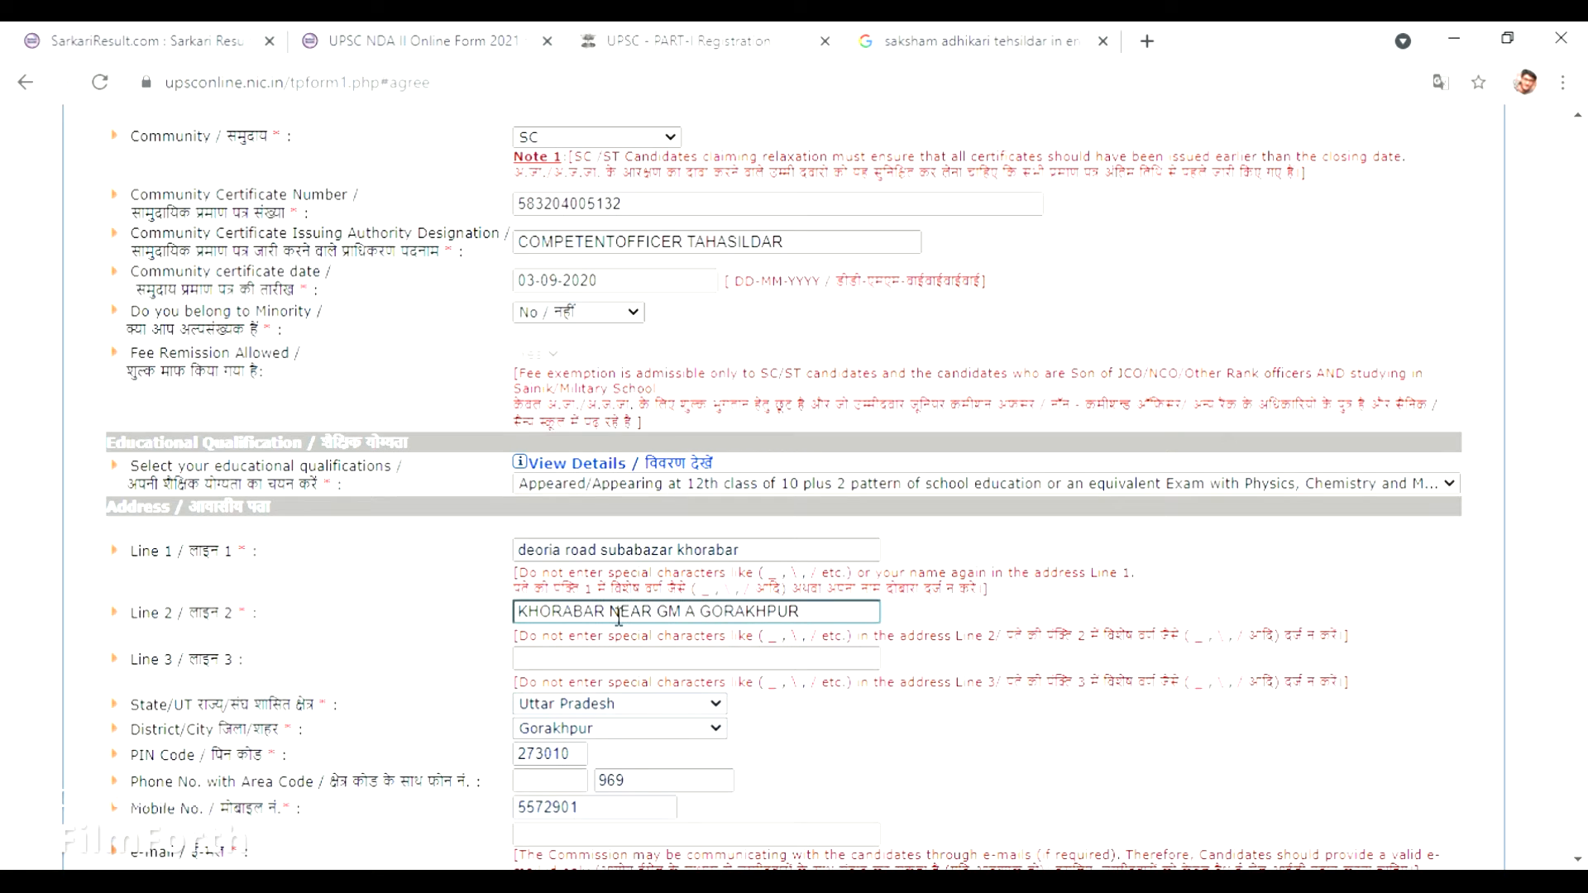
text(CA)
key(BackSpace)
key(BackSpace)
key(BackSpace)
key(BackSpace)
key(BackSpace)
key(BackSpace)
key(BackSpace)
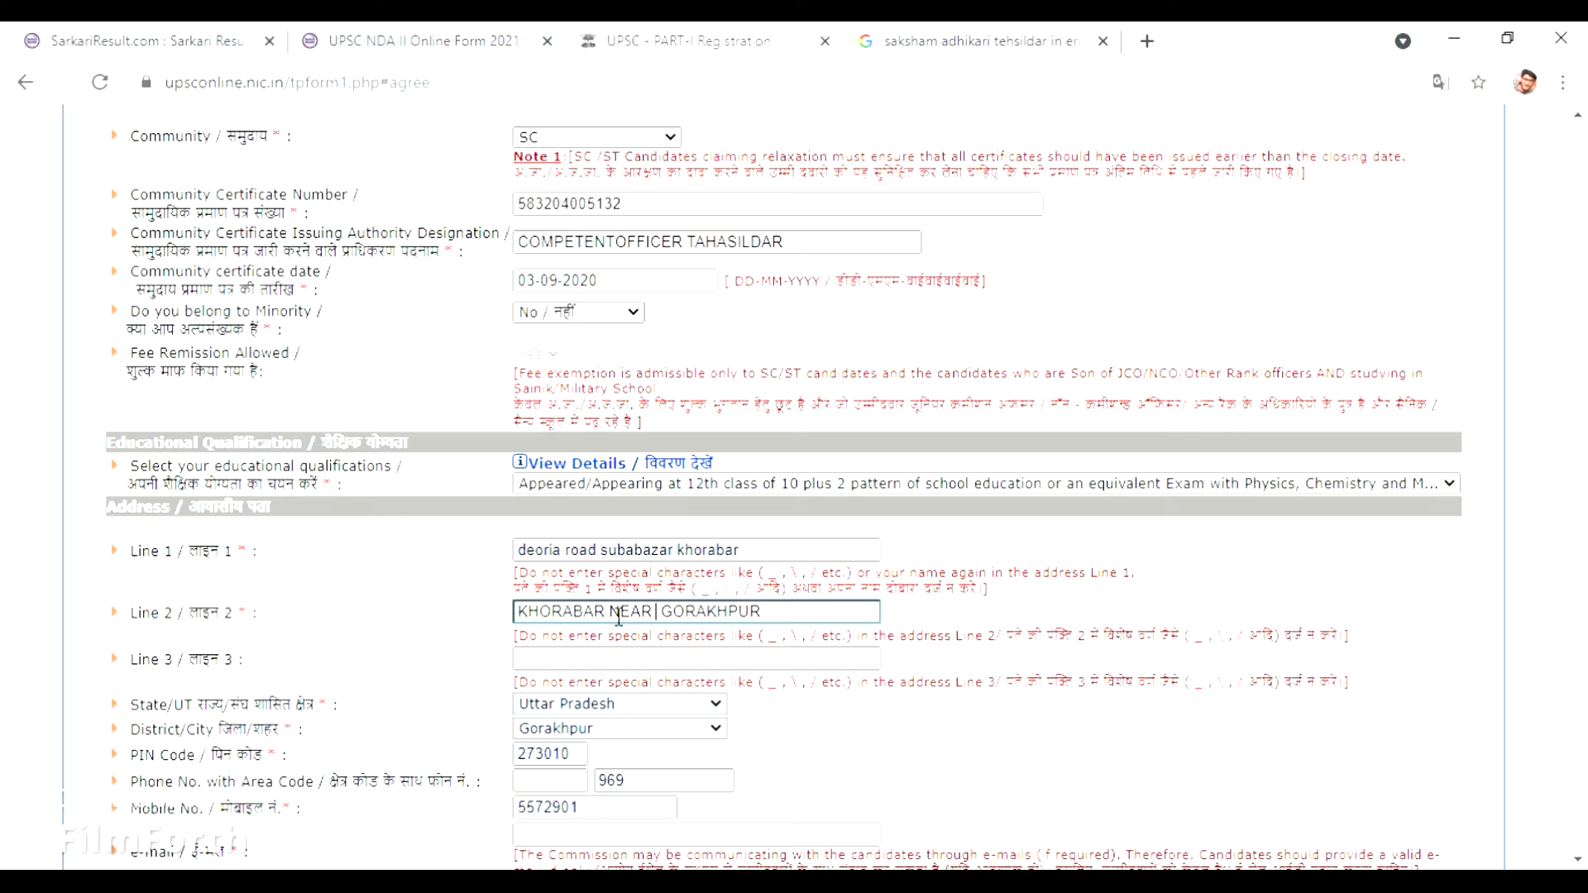
key(BackSpace)
key(BackSpace)
key(BackSpace)
key(BackSpace)
key(BackSpace)
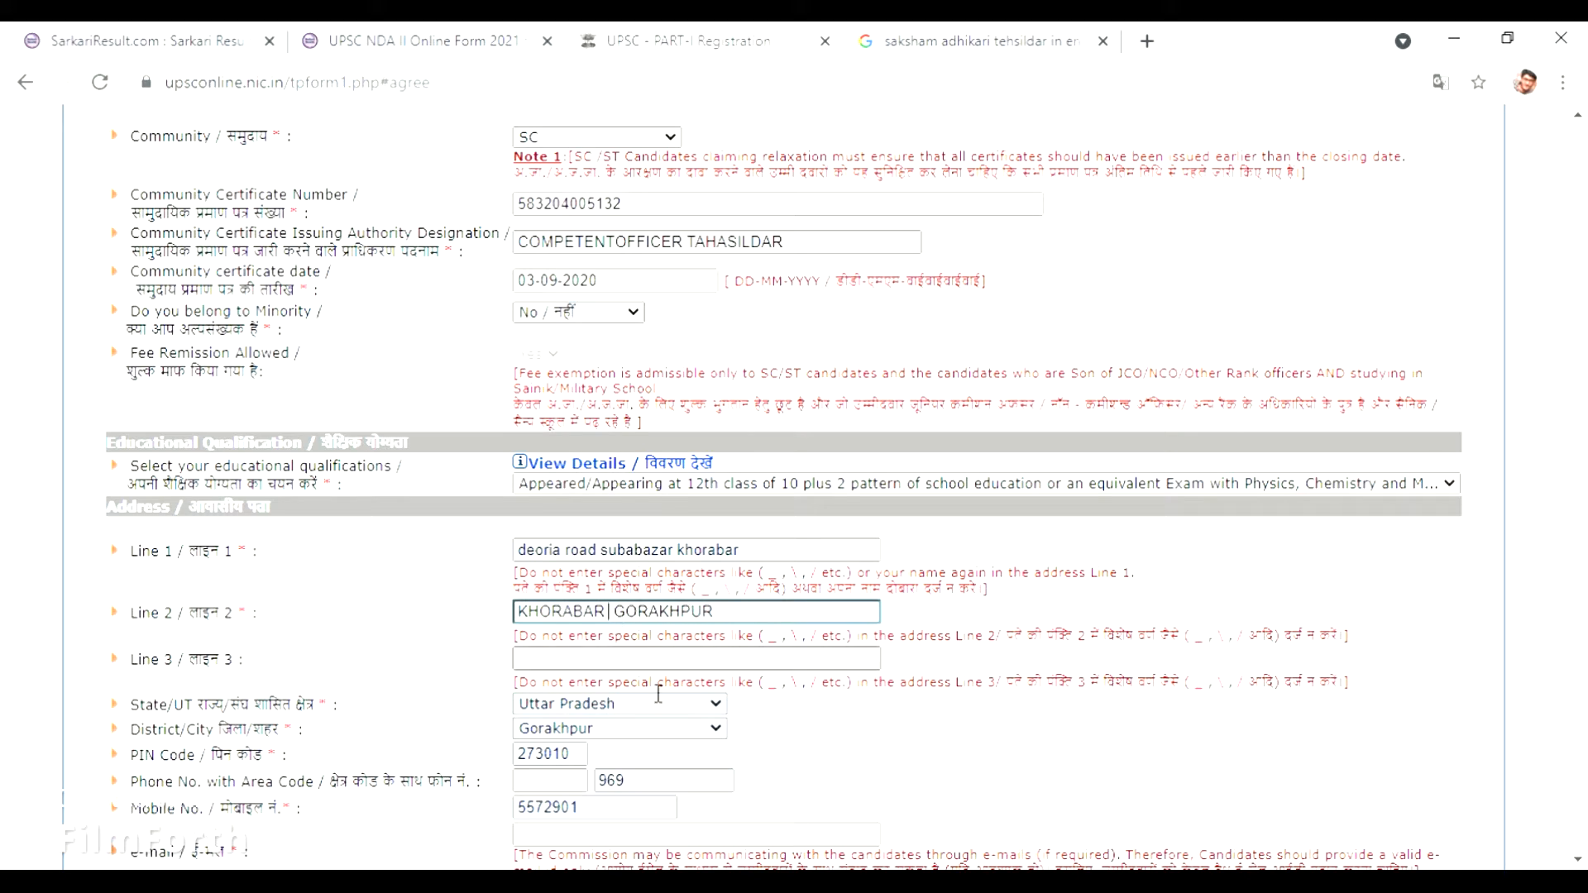
Enter the locality in address line 3, clear the landline field, and type the applicant's mobile number.
click(659, 668)
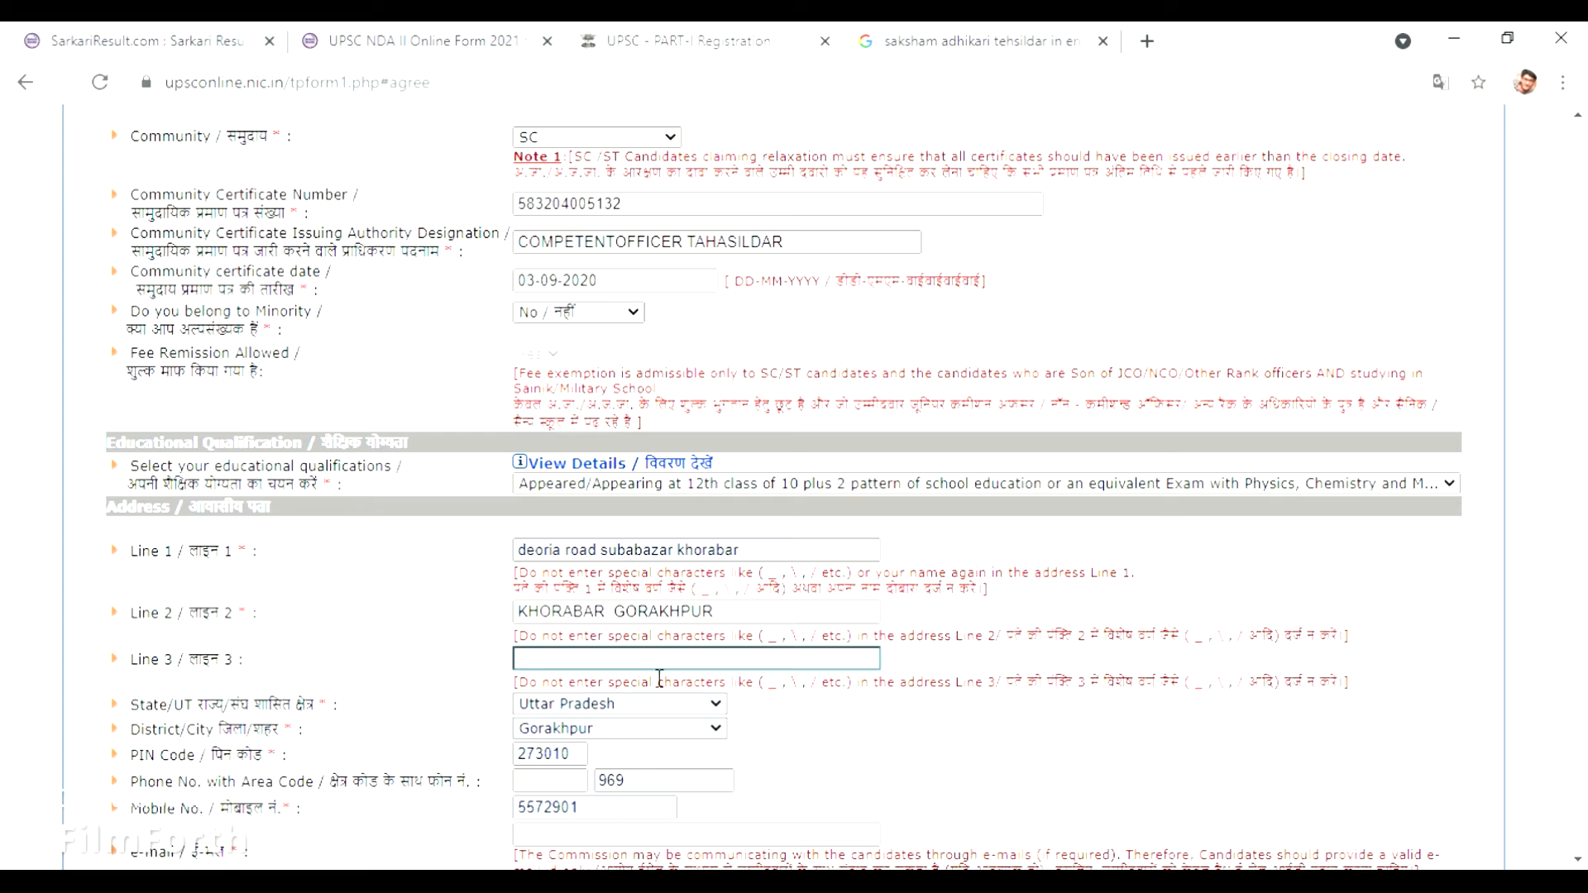
text(KHORABAR)
click(650, 821)
key(BackSpace)
key(BackSpace)
key(BackSpace)
key(BackSpace)
key(BackSpace)
key(BackSpace)
key(BackSpace)
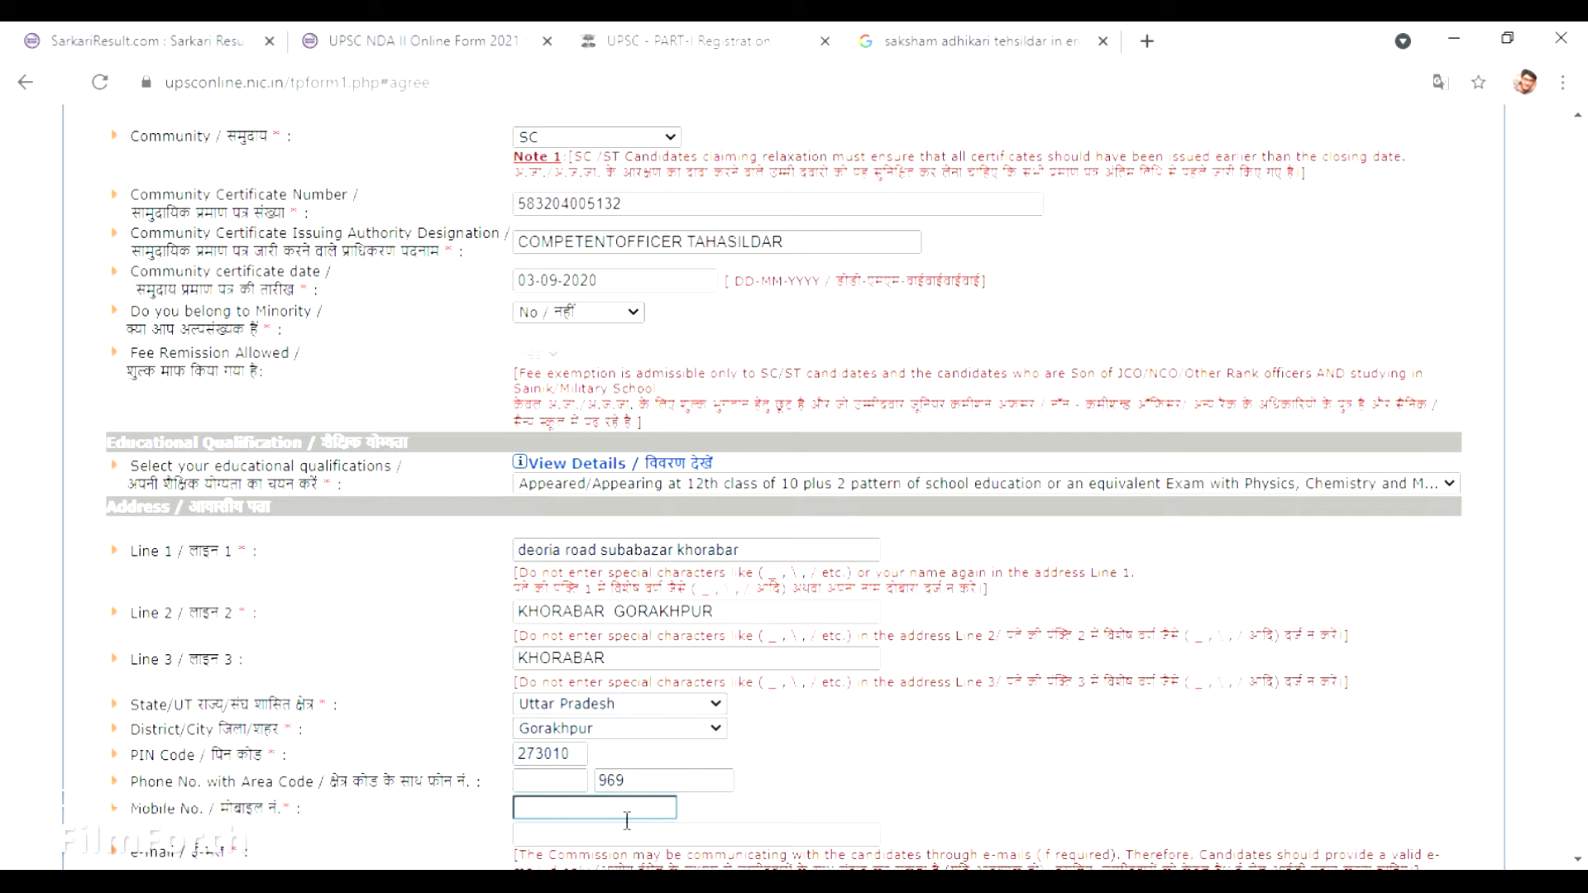
click(660, 792)
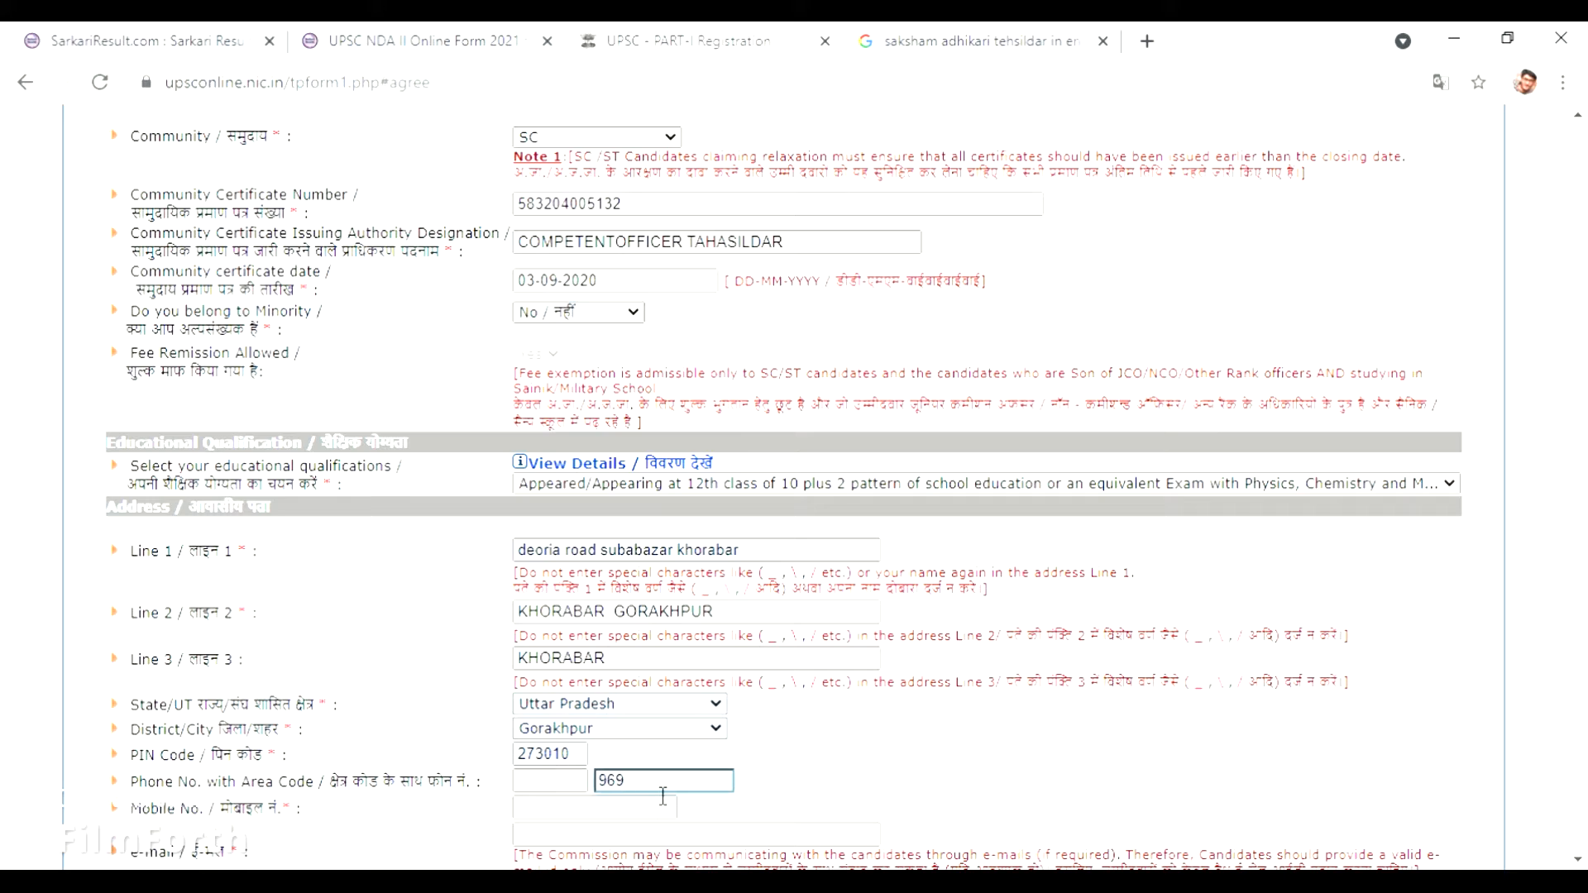
key(BackSpace)
key(BackSpace)
key(BackSpace)
click(649, 819)
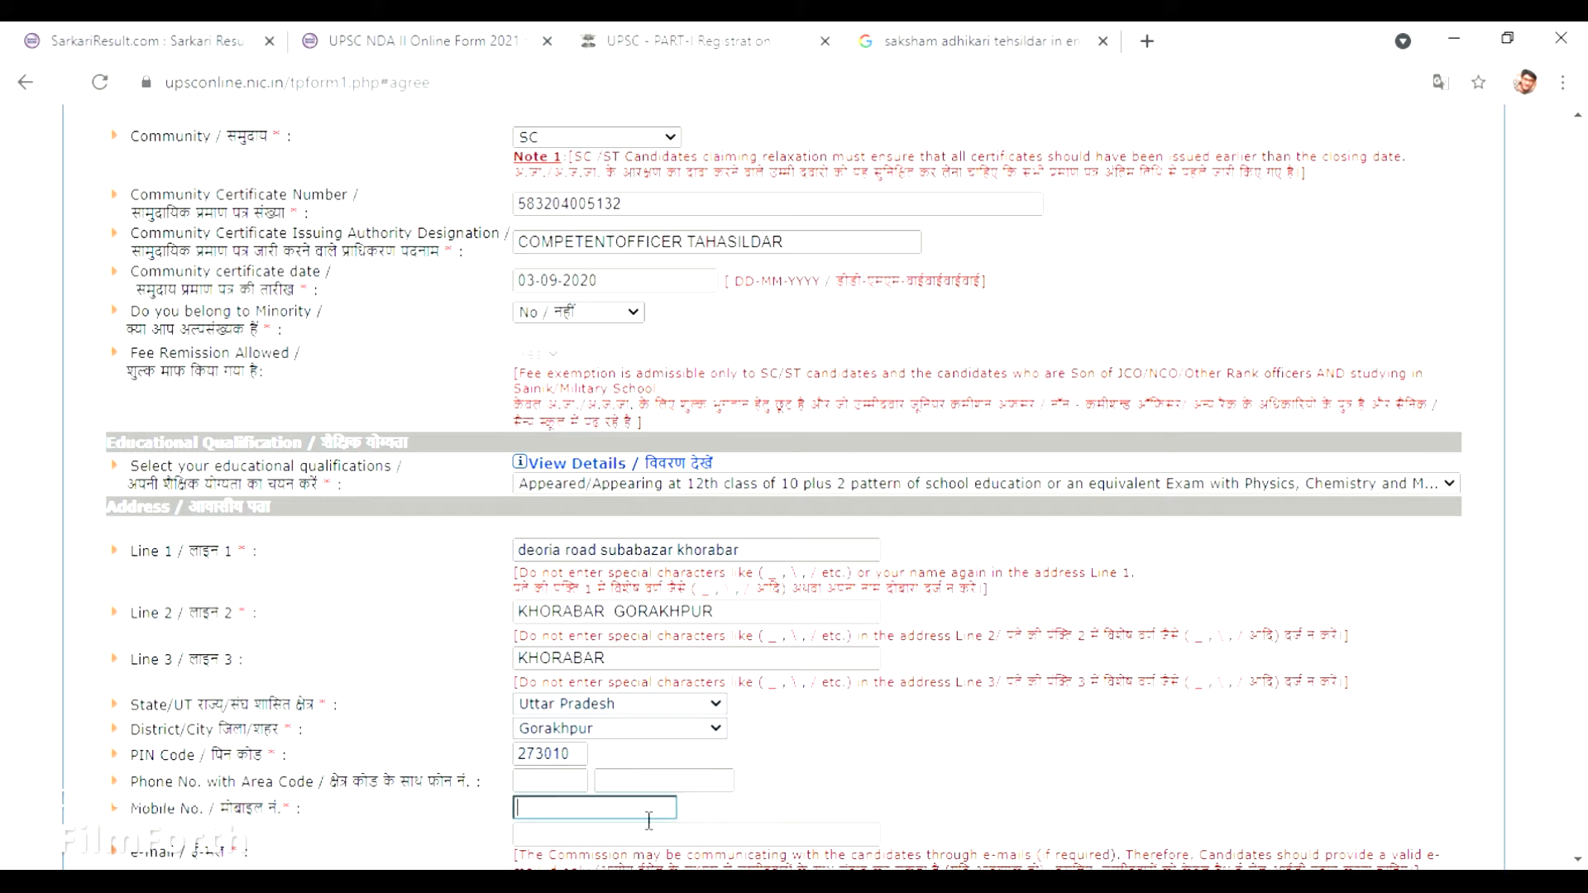
scroll(1582, 687, down, 1)
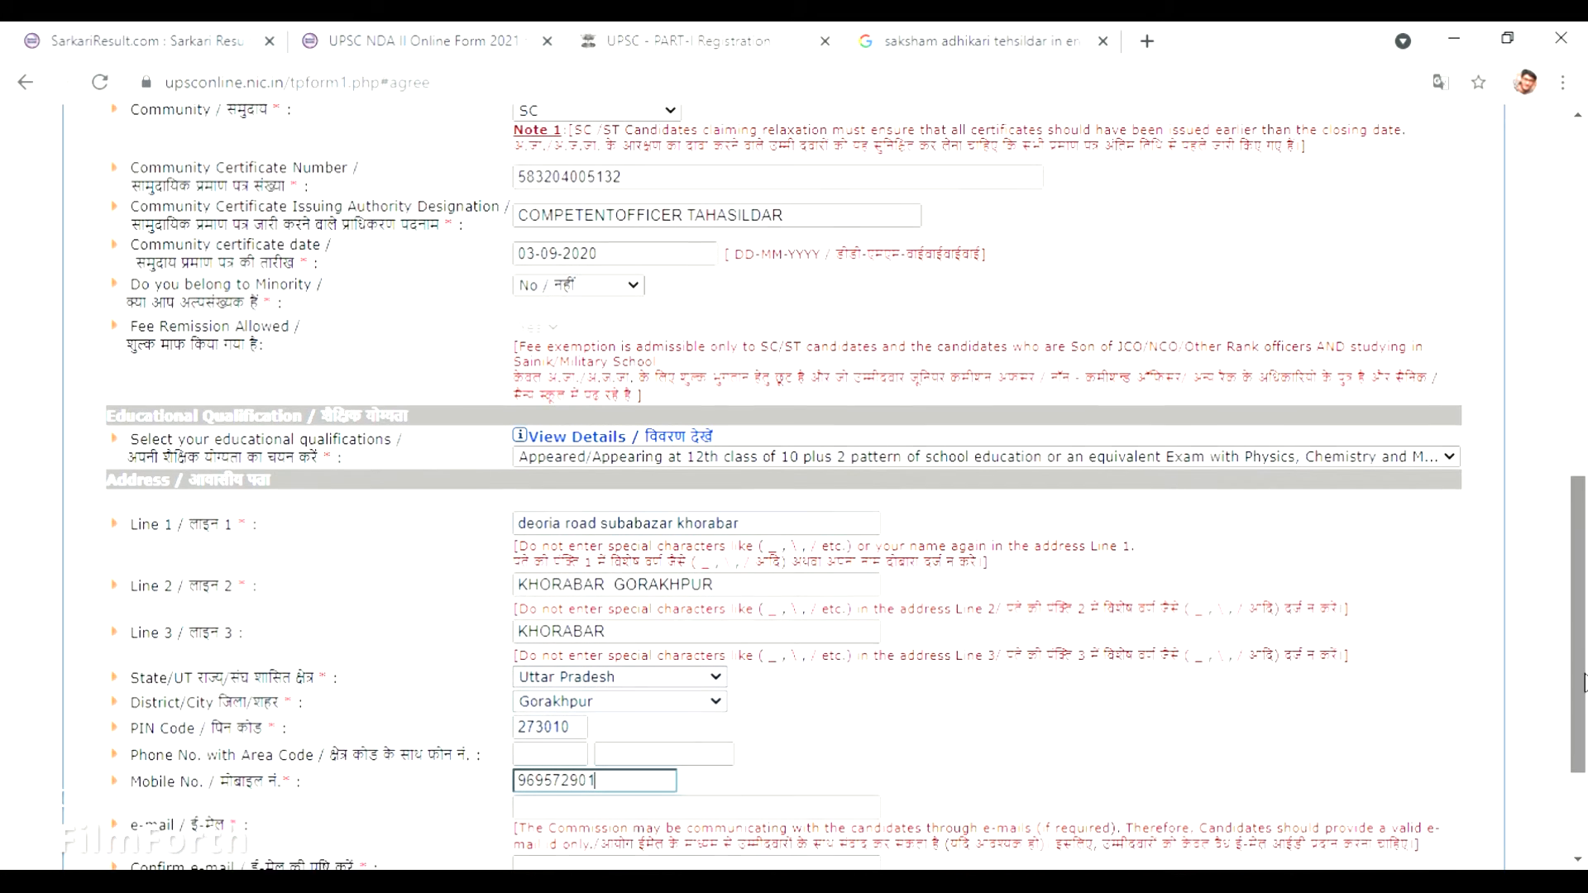
Replace address line 1's autofilled lowercase text with the locality and city in capitals.
drag(1586, 693, 1576, 728)
click(796, 410)
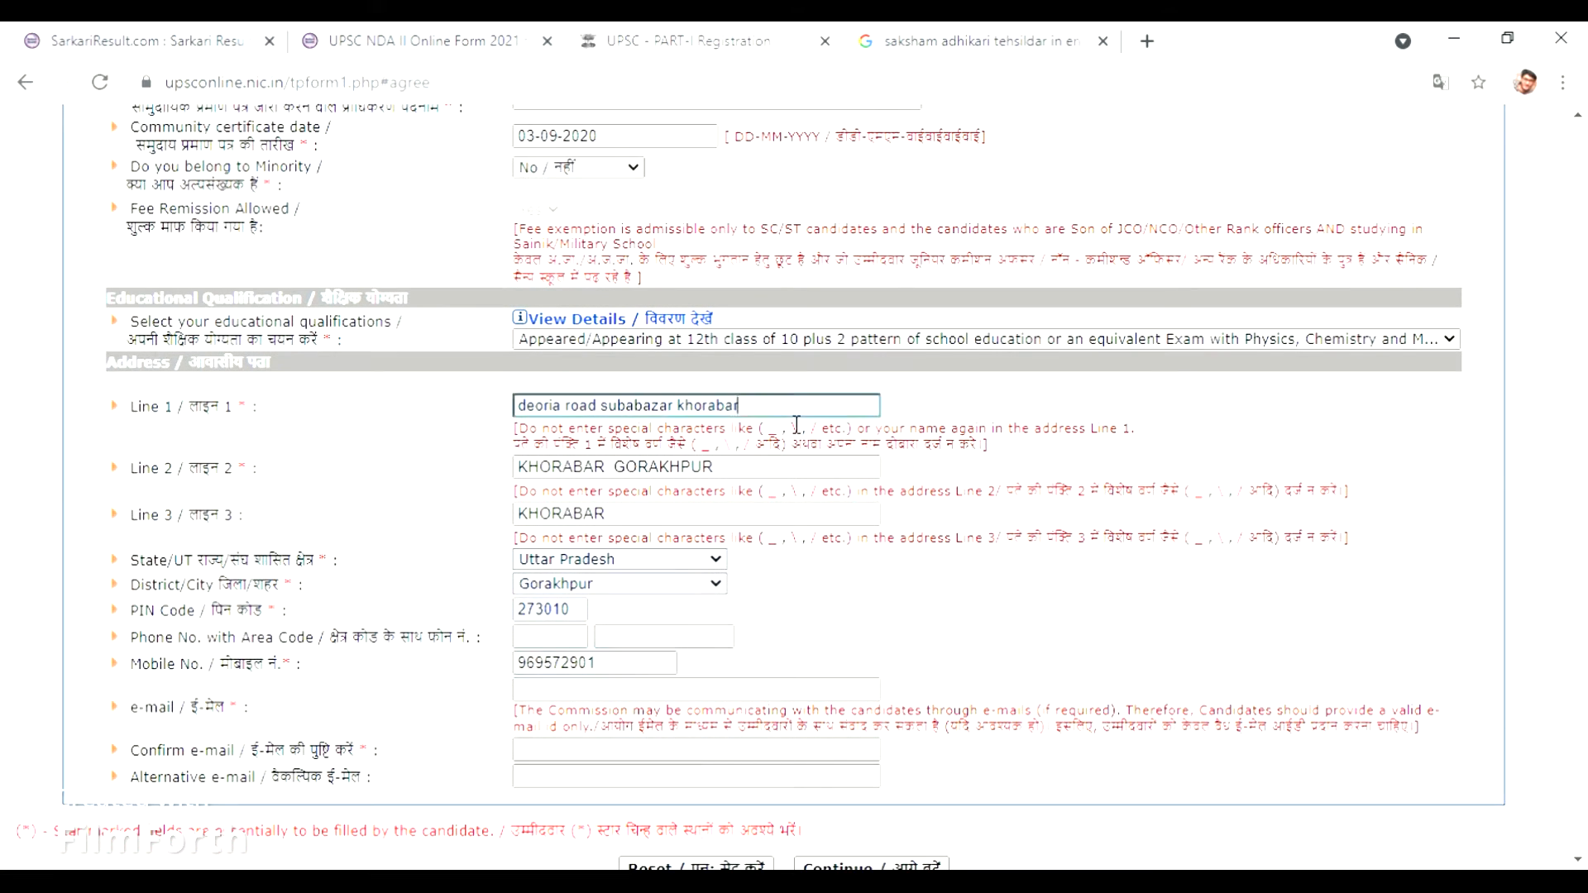
key(BackSpace)
key(BackSpace)
key(BackSpace)
key(BackSpace)
key(BackSpace)
key(BackSpace)
key(BackSpace)
key(BackSpace)
key(BackSpace)
key(BackSpace)
key(BackSpace)
key(BackSpace)
key(BackSpace)
key(BackSpace)
key(BackSpace)
key(BackSpace)
key(BackSpace)
key(BackSpace)
key(BackSpace)
key(BackSpace)
key(BackSpace)
key(BackSpace)
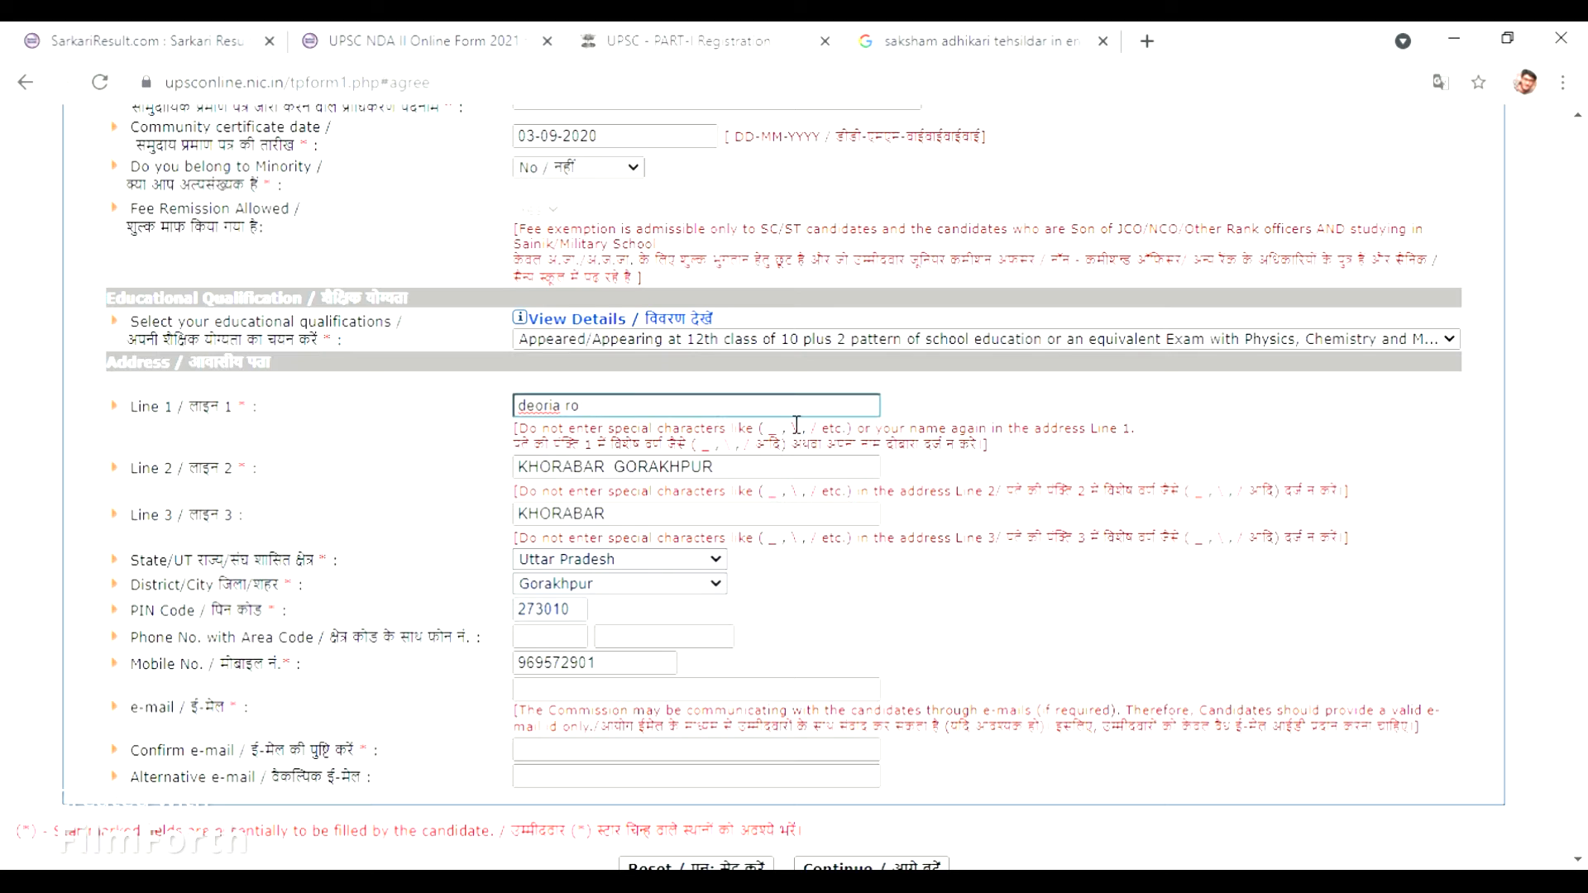
text(KHORABAR GORAKHPUR)
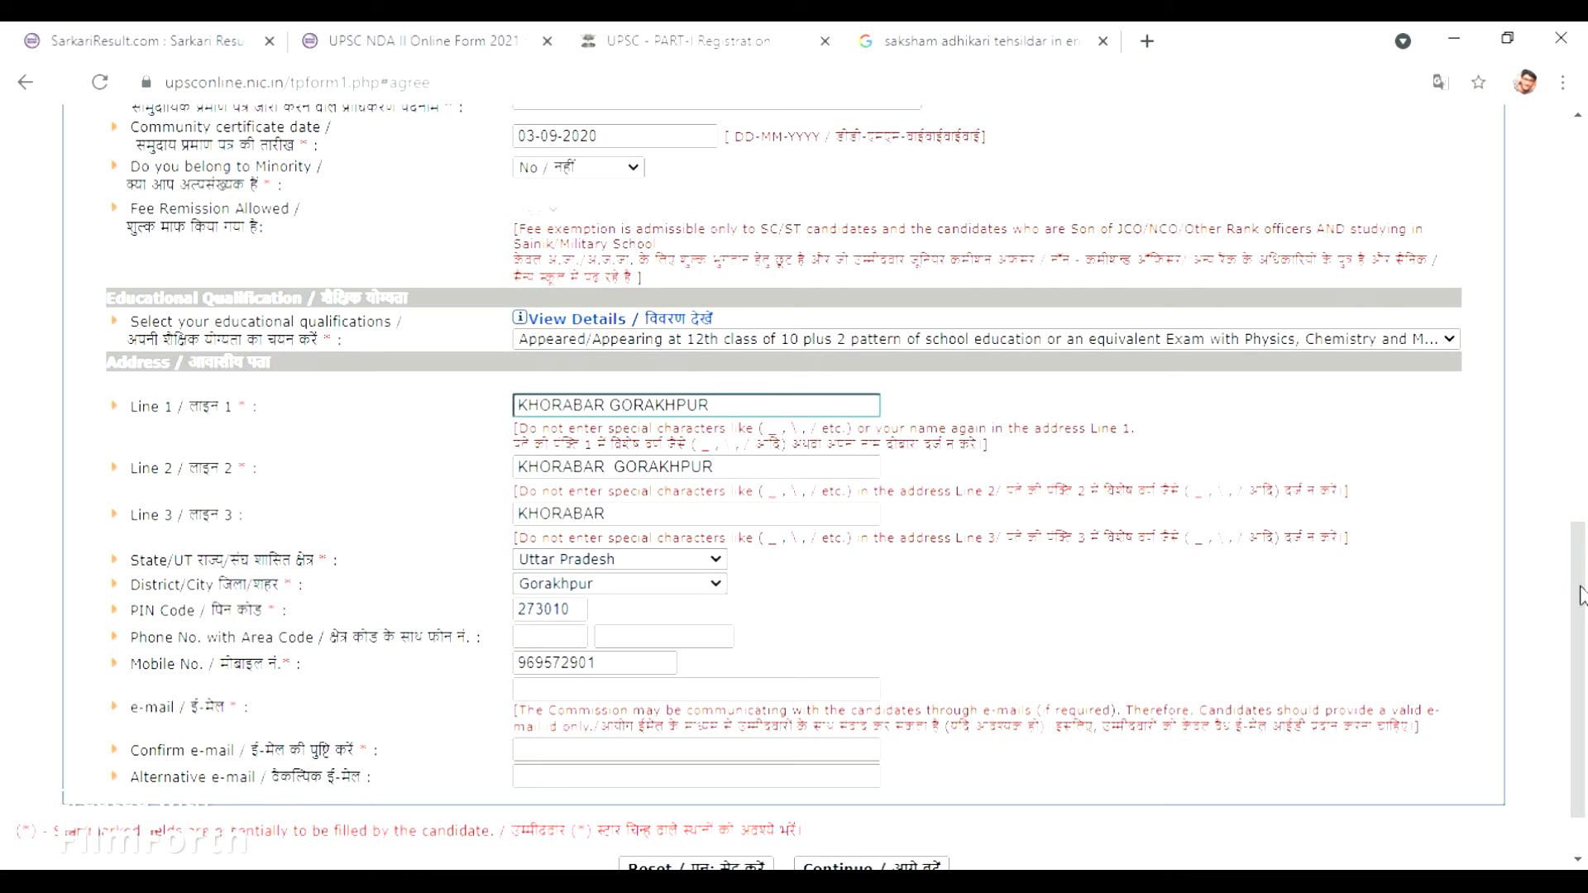
Enter the applicant's e-mail address and retype it in the confirmation field, skipping the alternative e-mail.
scroll(1585, 586, down, 1)
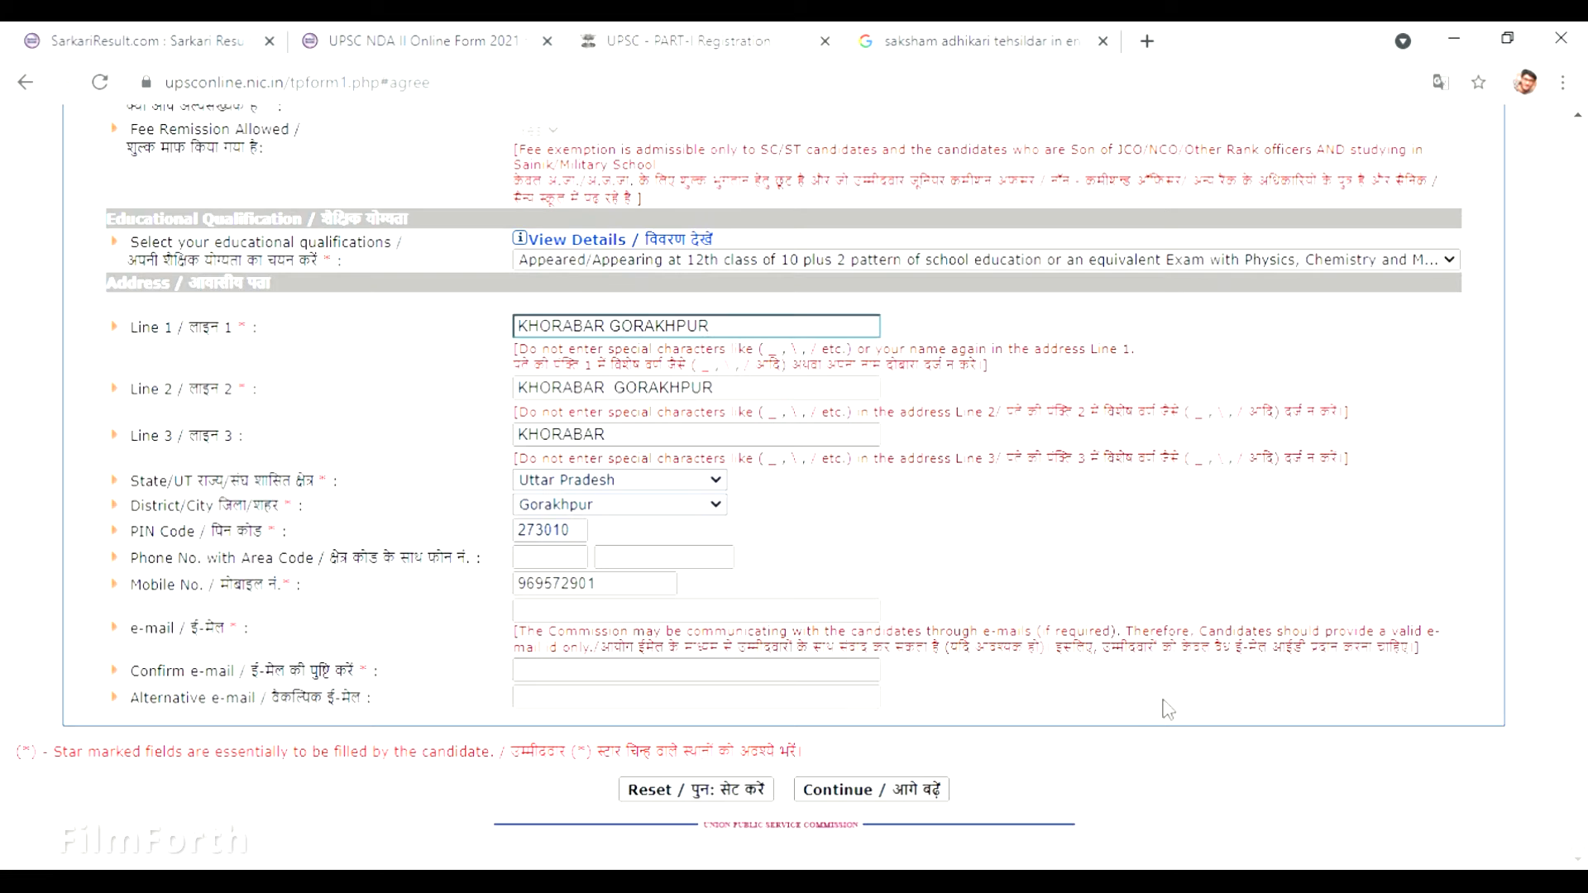
click(797, 614)
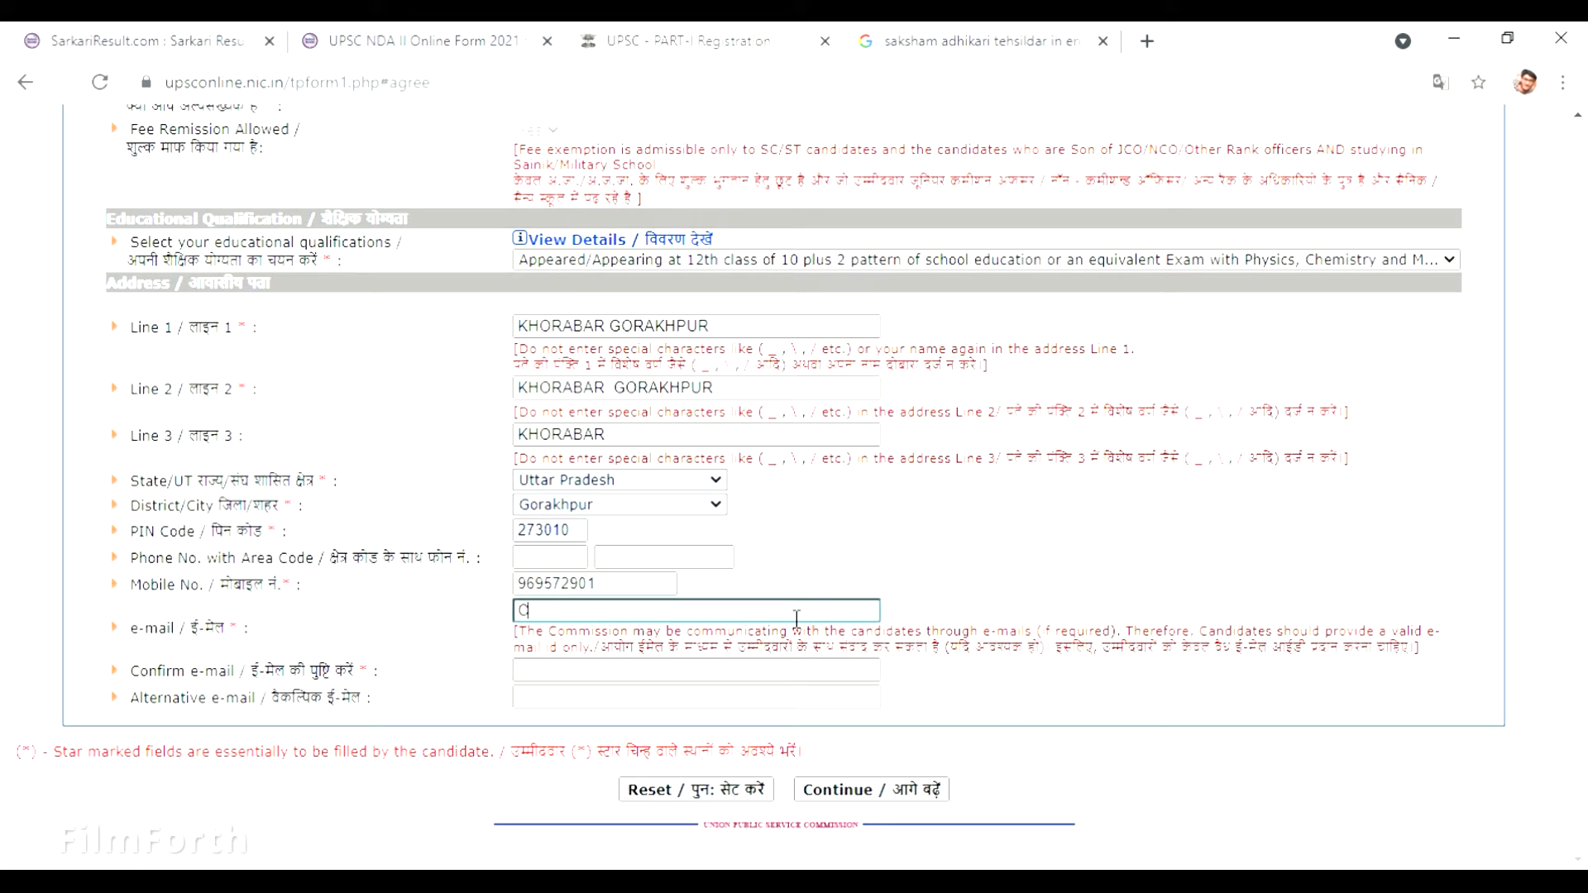
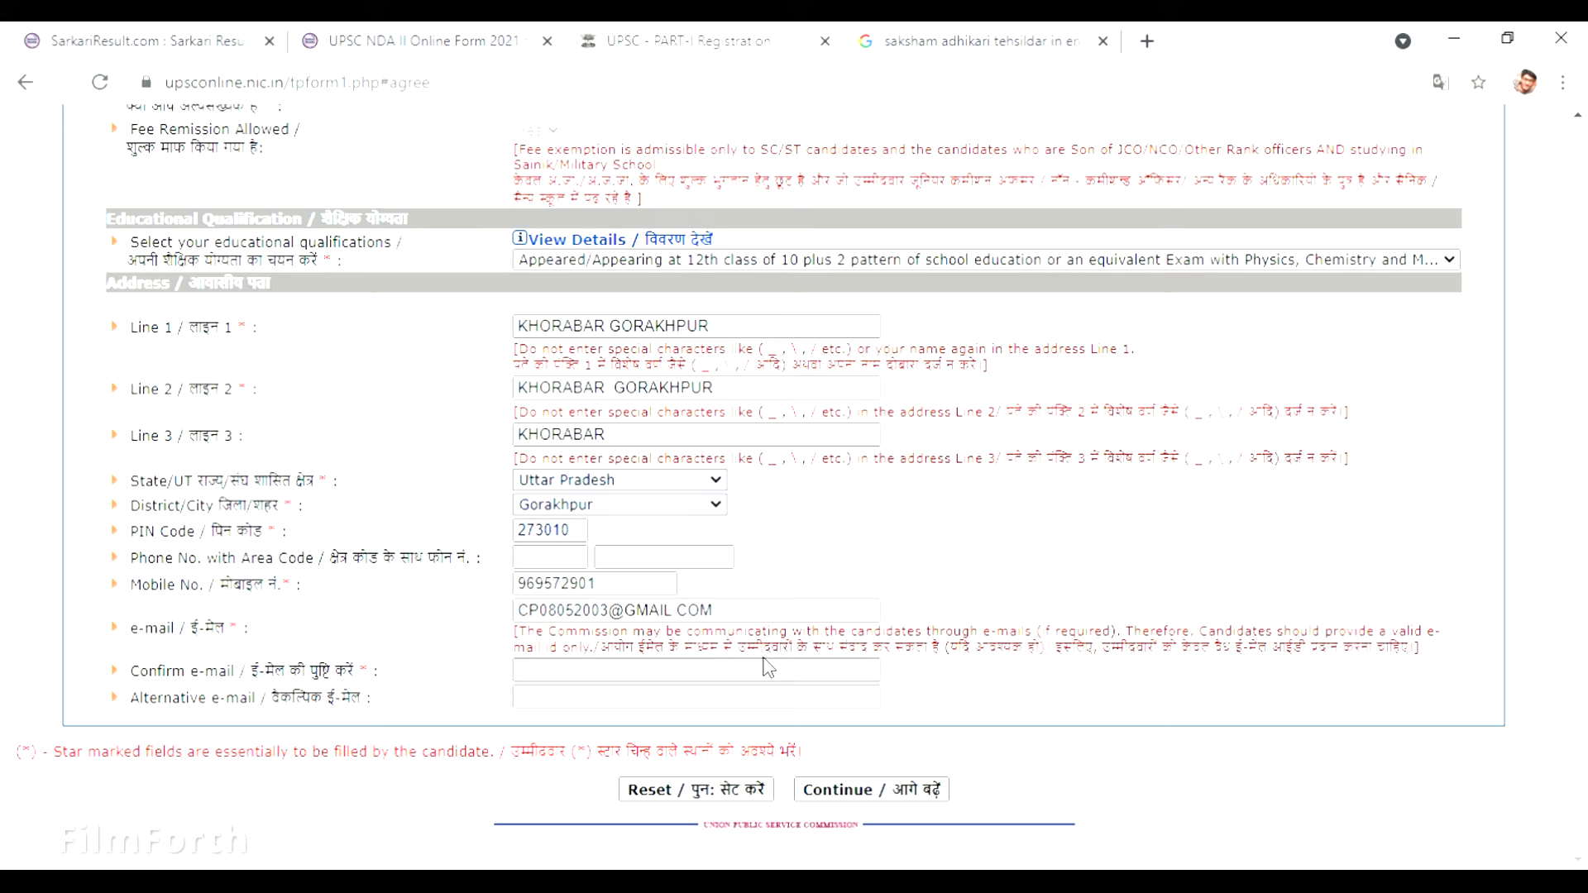
click(772, 670)
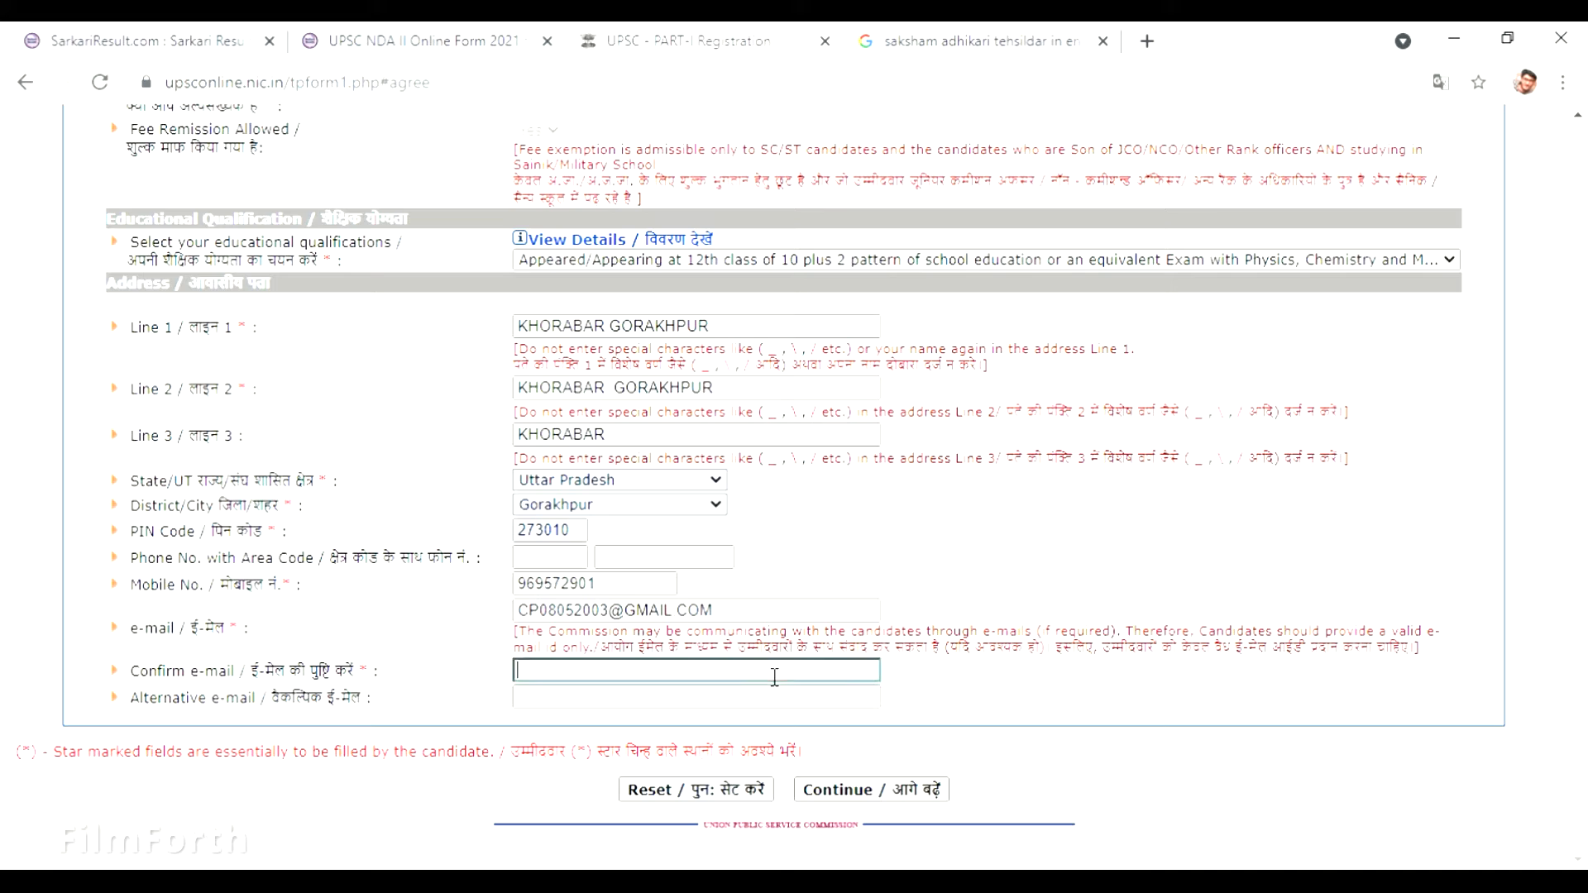
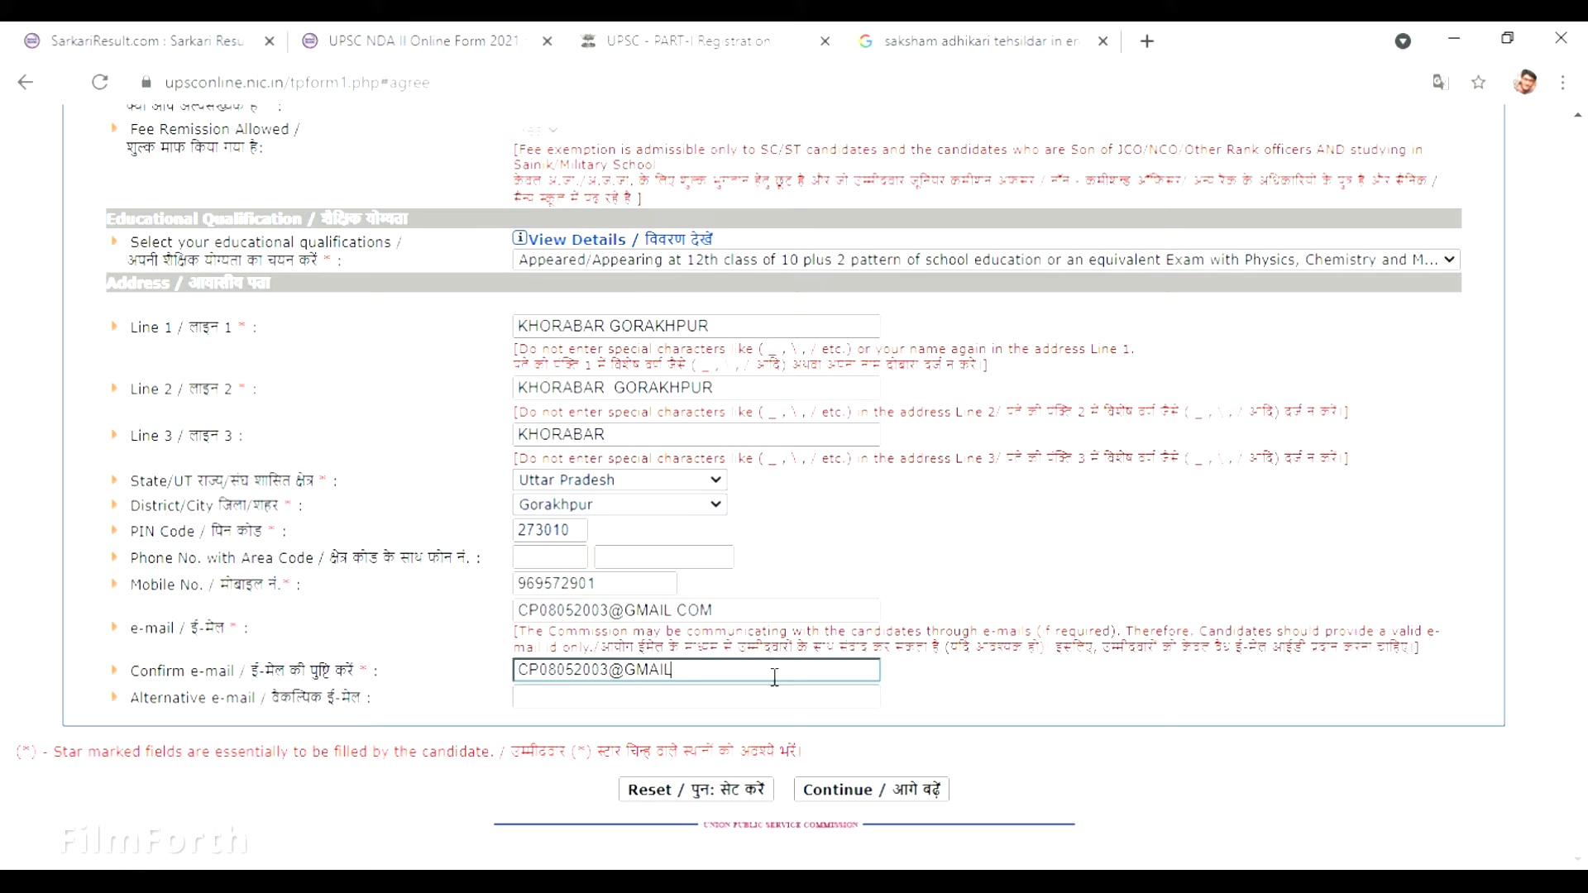
click(785, 702)
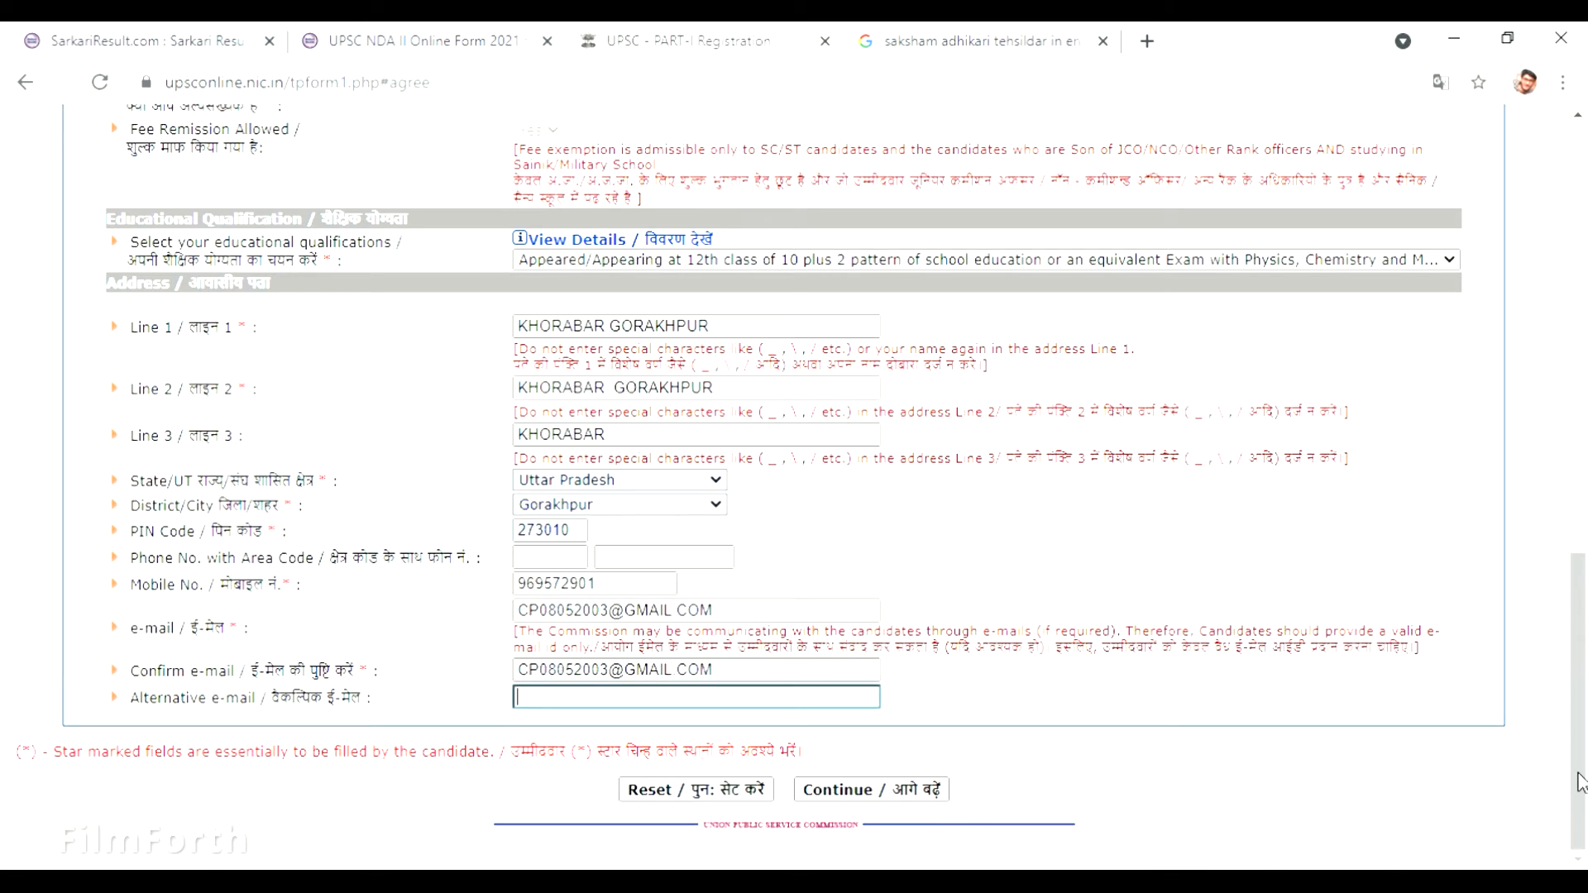
drag(1581, 782, 1548, 524)
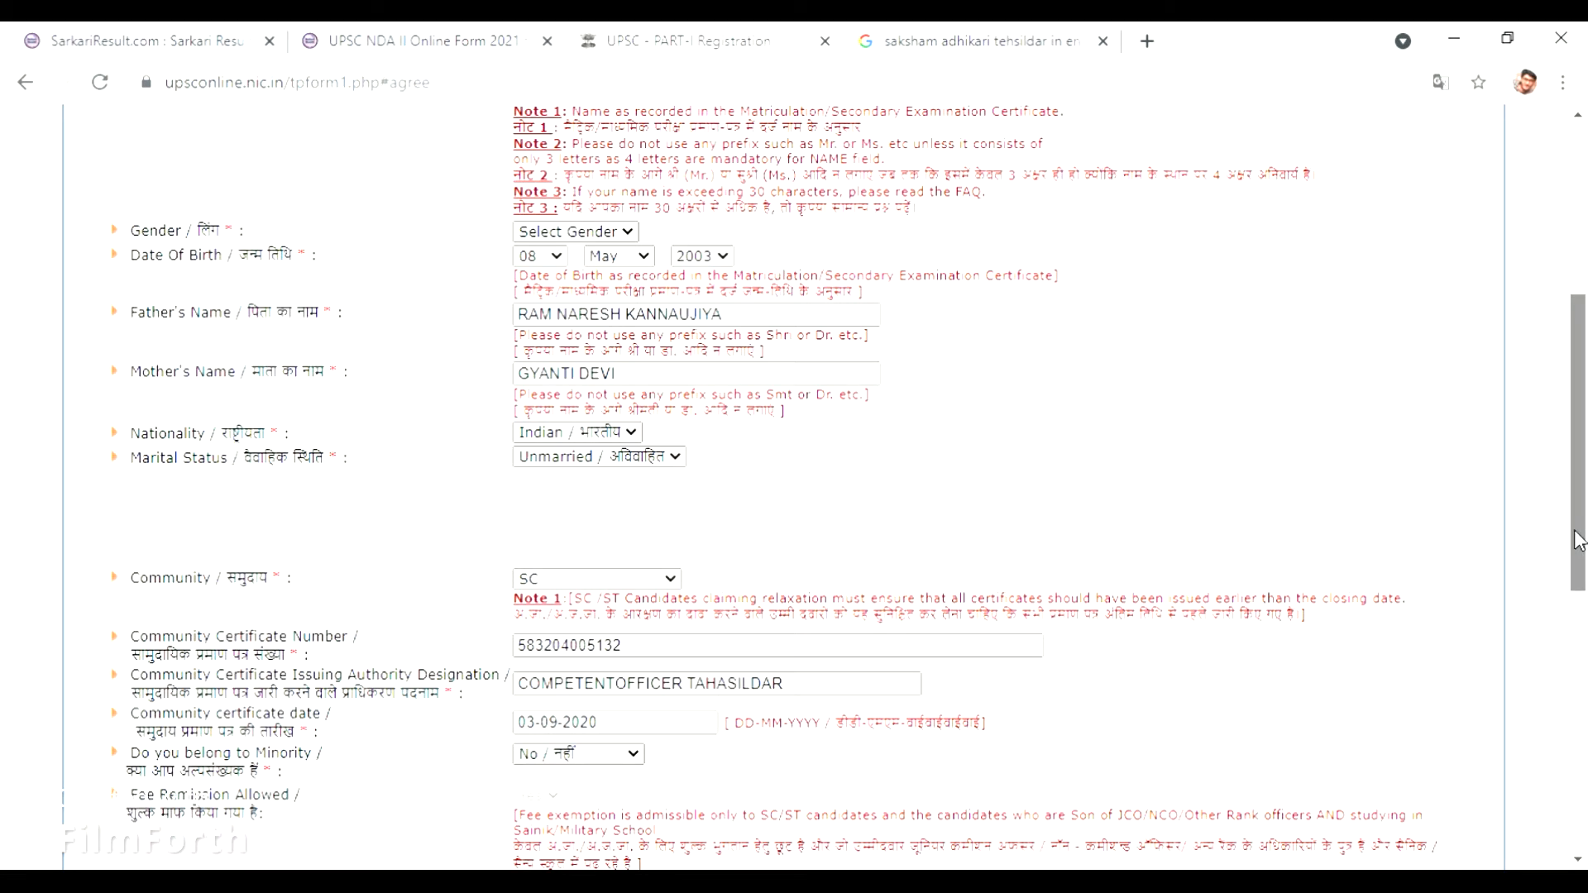
Submit the form, dismiss the 'Please select Gender' alert, and choose Male / पुरुष.
drag(1580, 541, 1575, 819)
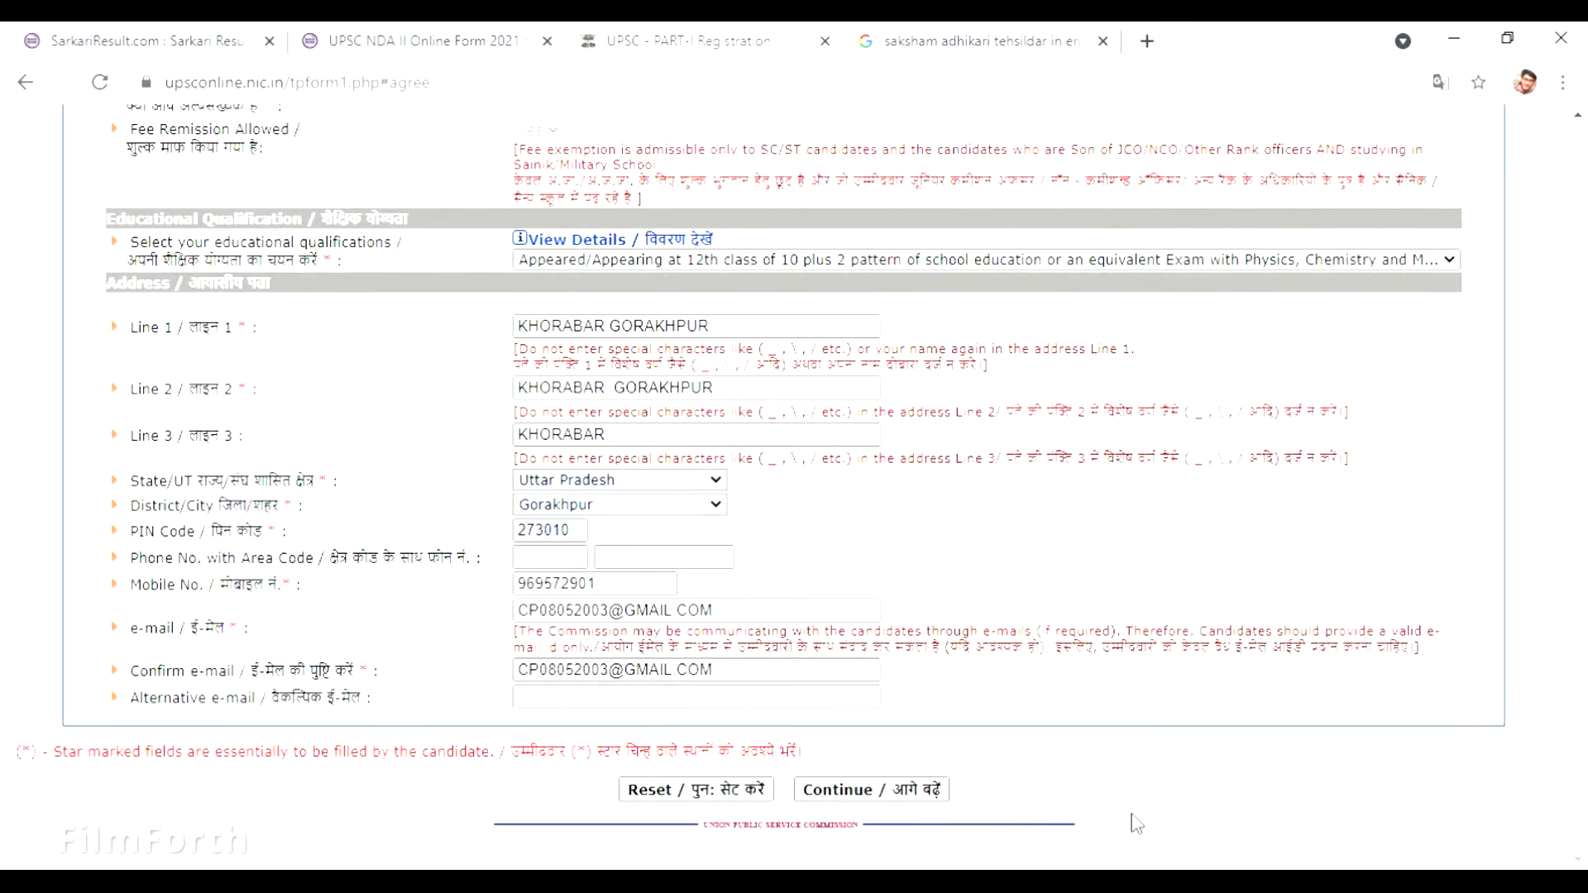
click(930, 796)
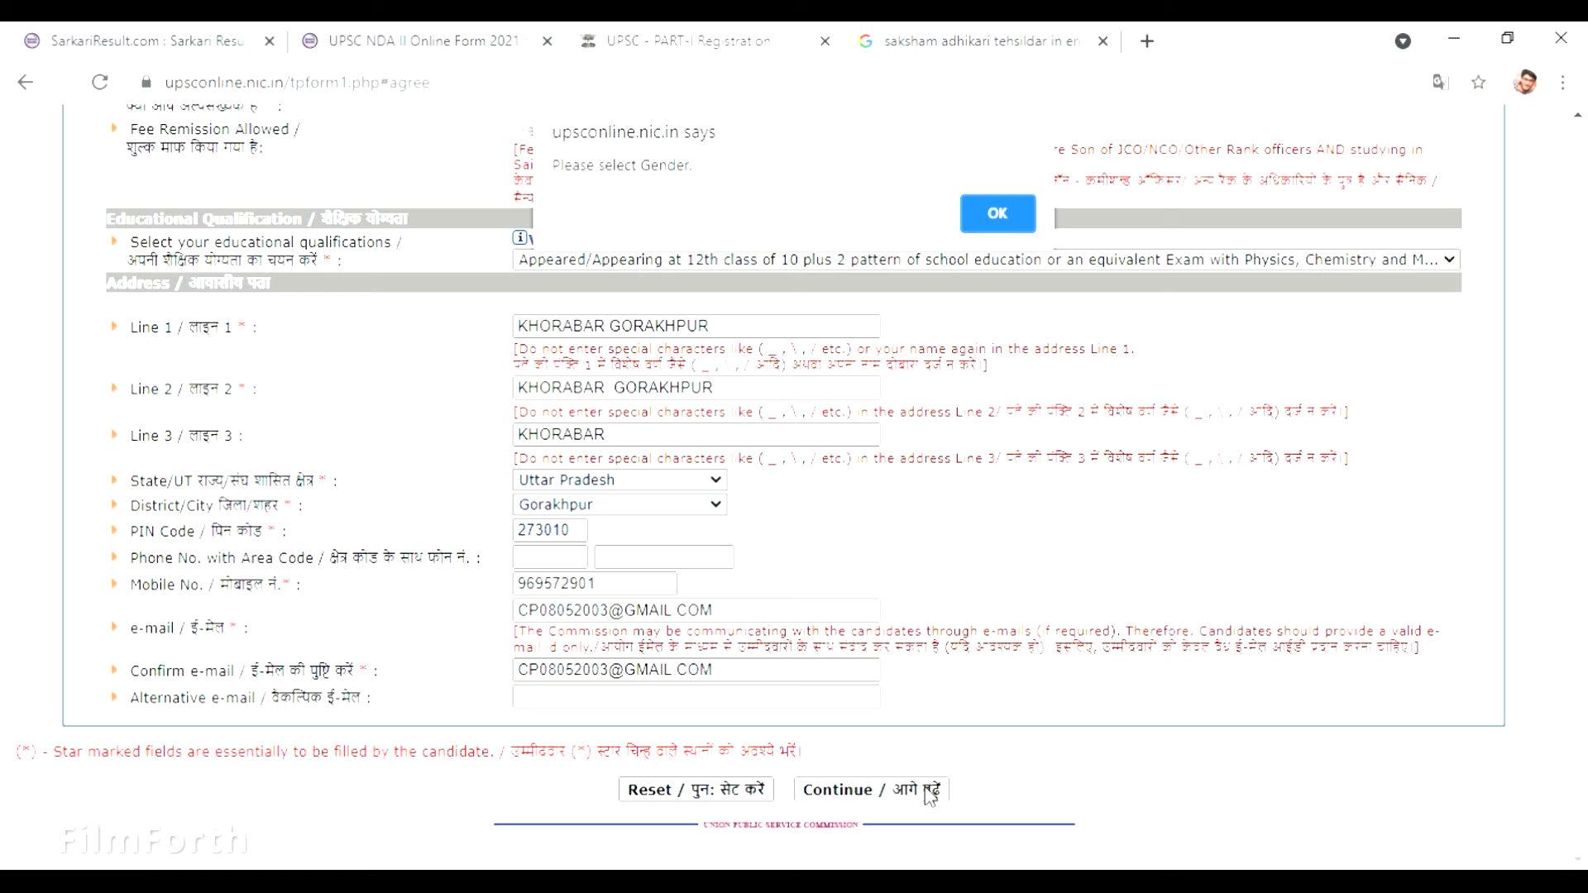
click(997, 215)
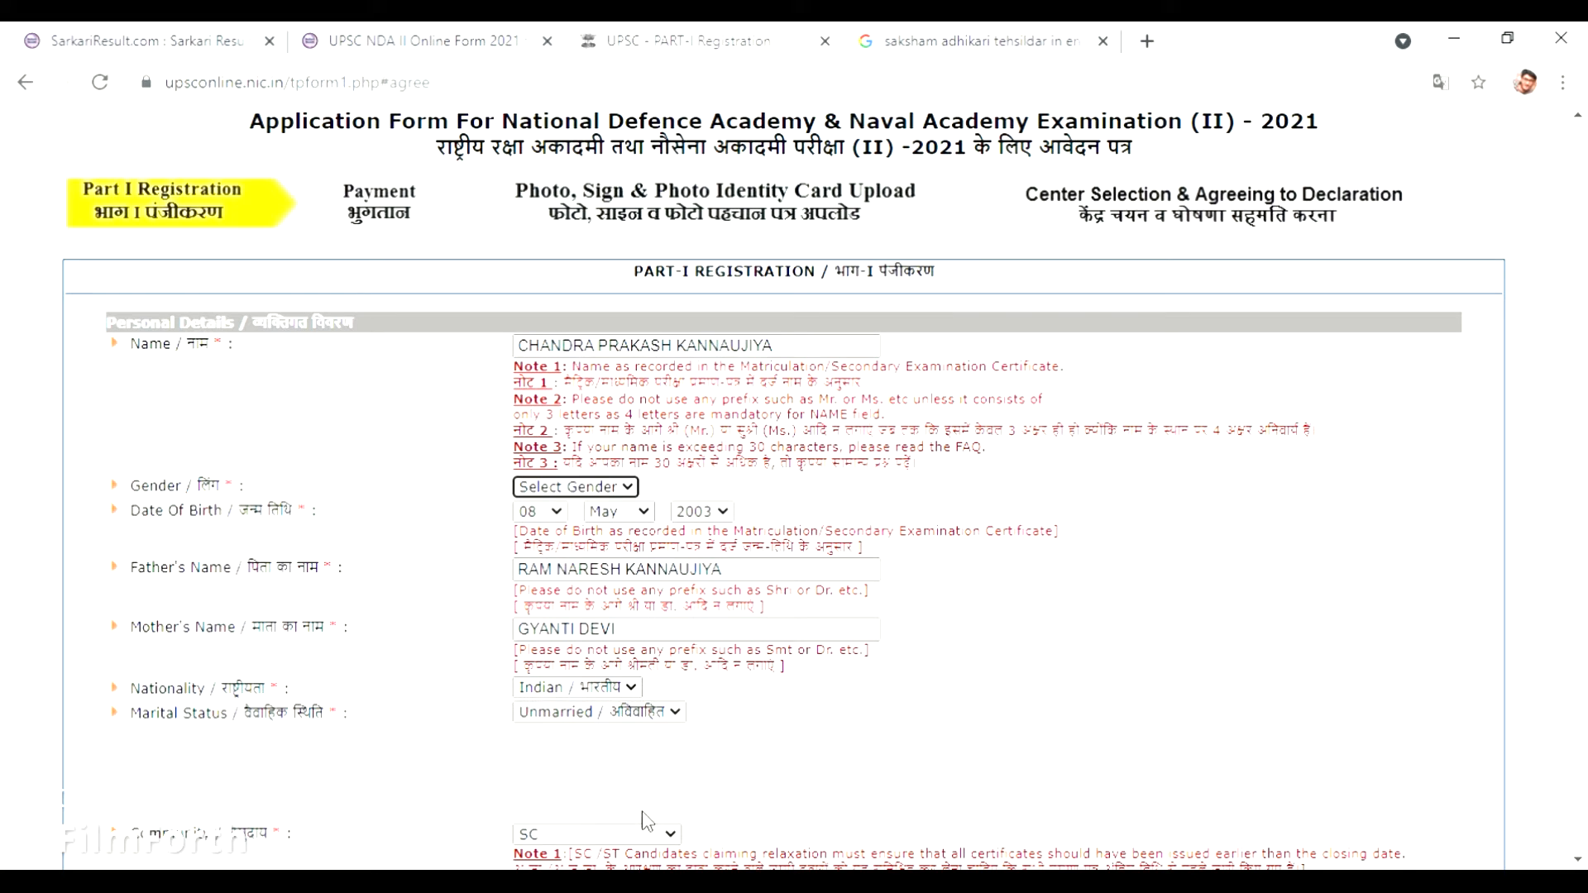
click(606, 486)
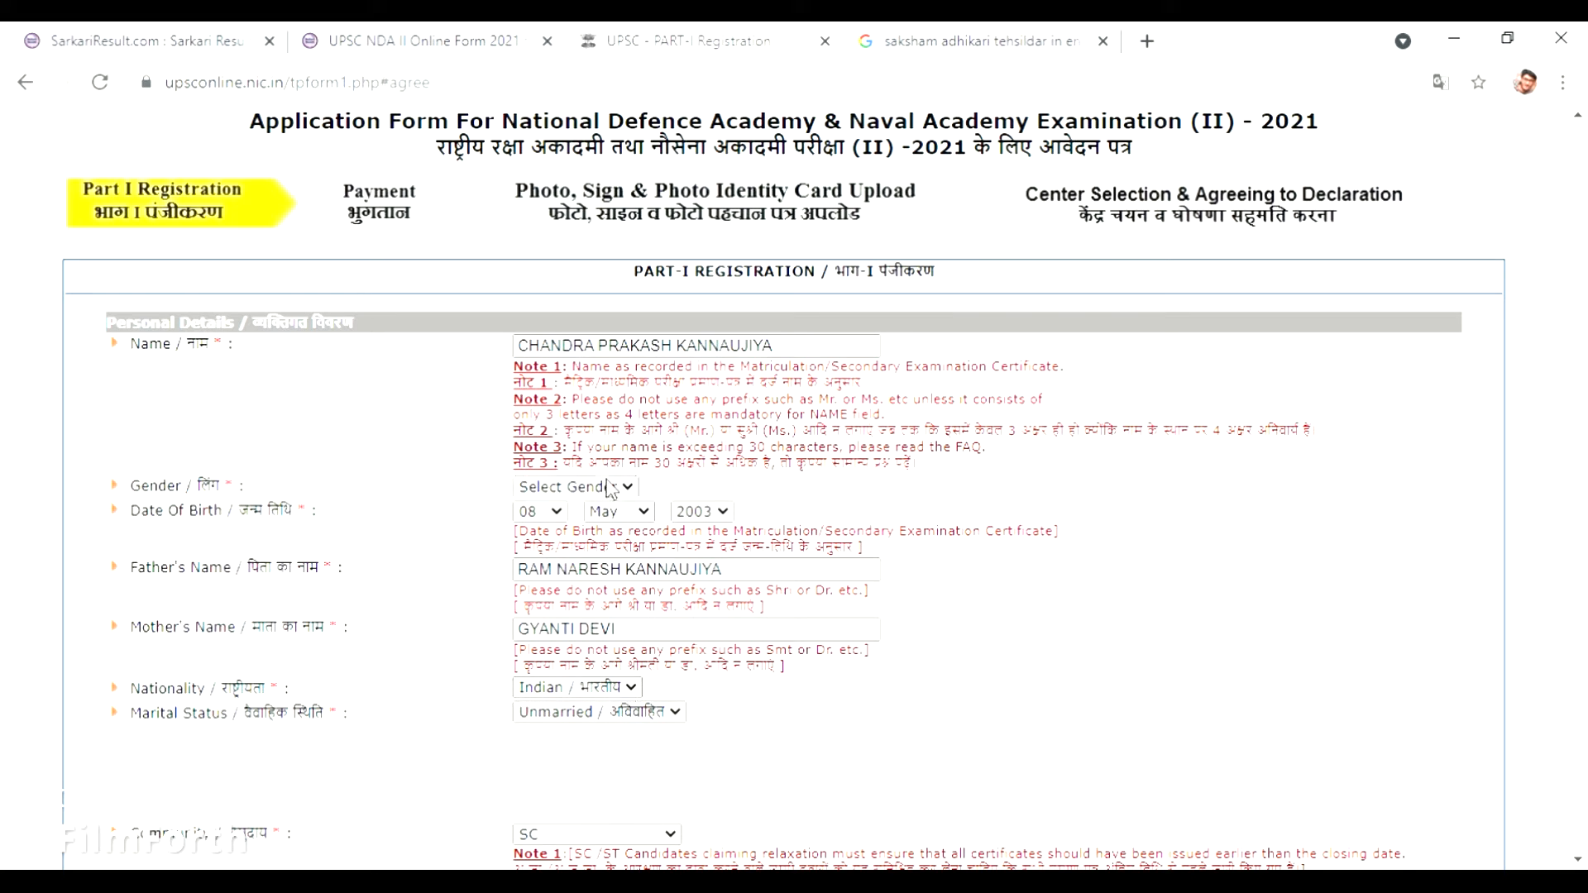
click(618, 526)
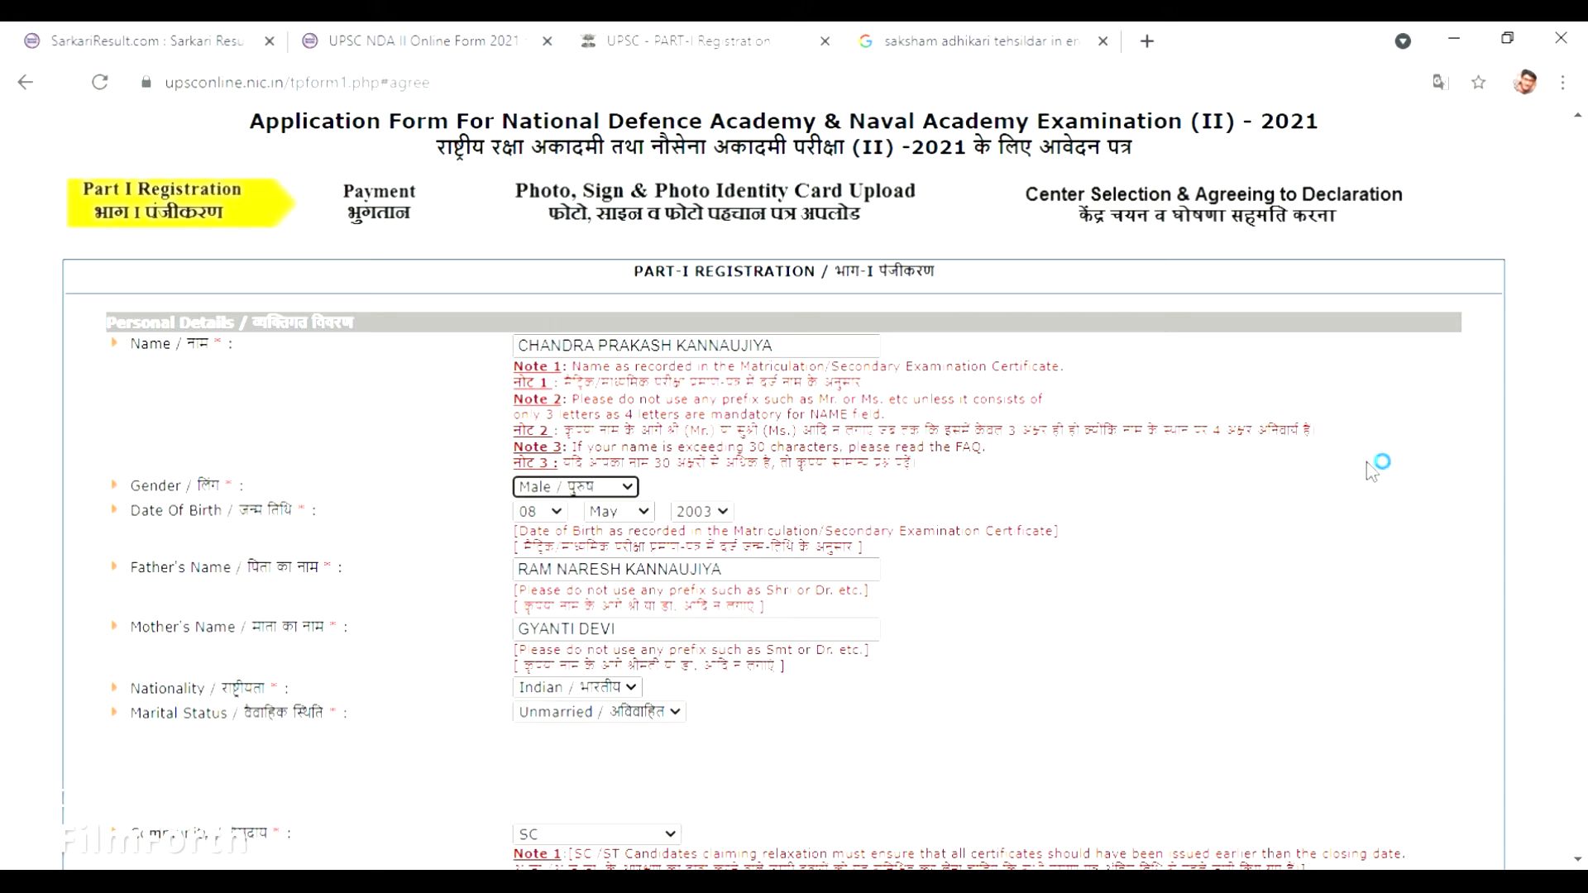
drag(1586, 510, 1586, 842)
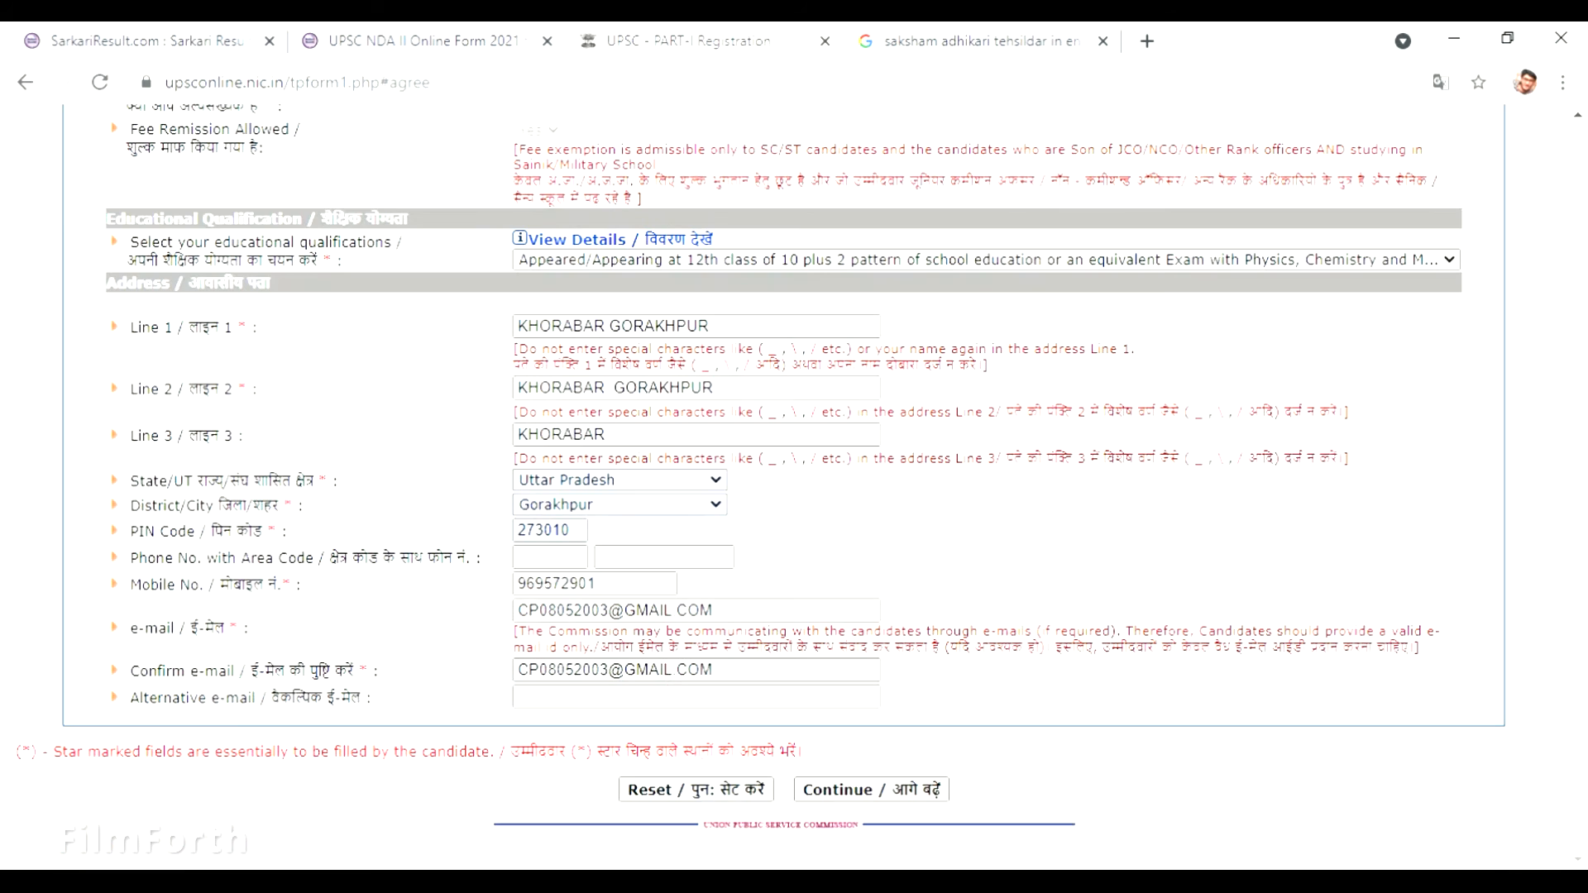
Add the missing digit 5 to make a ten-digit mobile number, then resubmit the Part-I page.
click(944, 799)
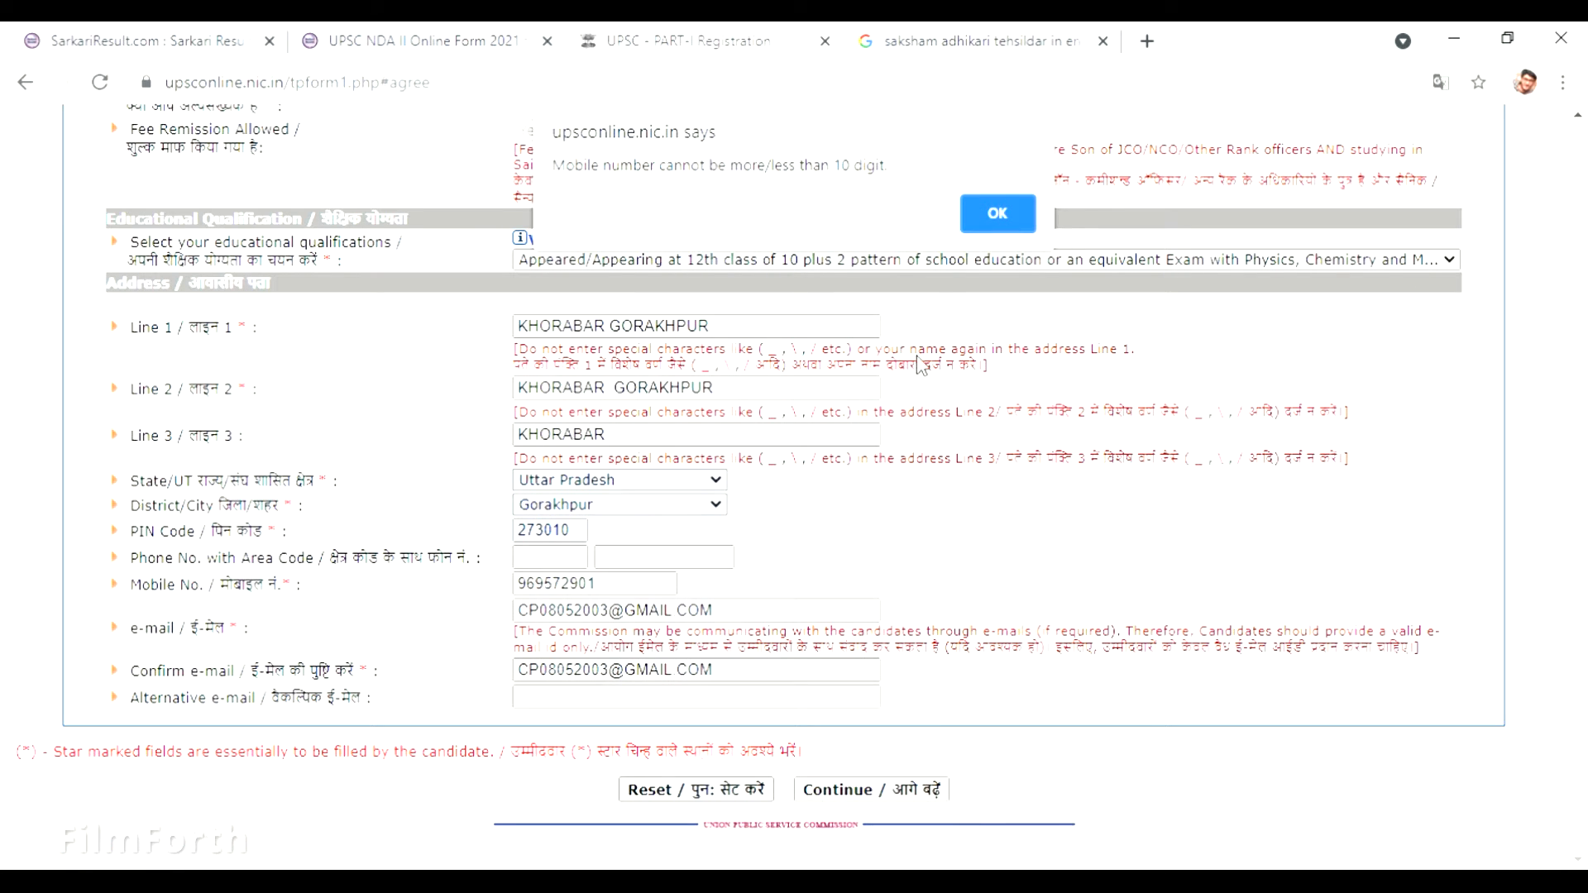
click(990, 214)
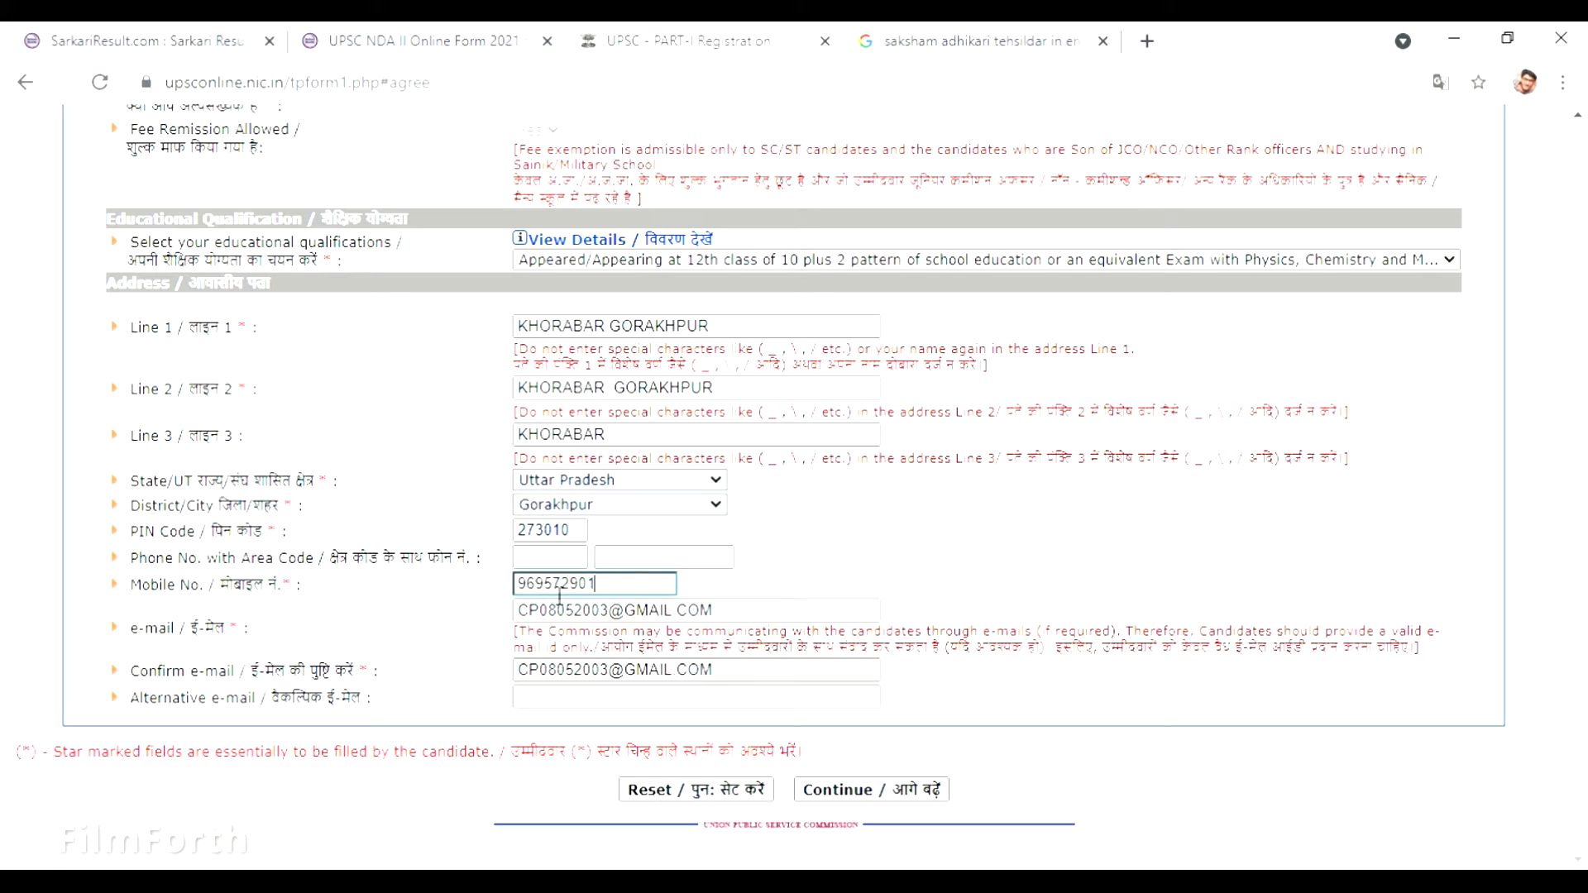
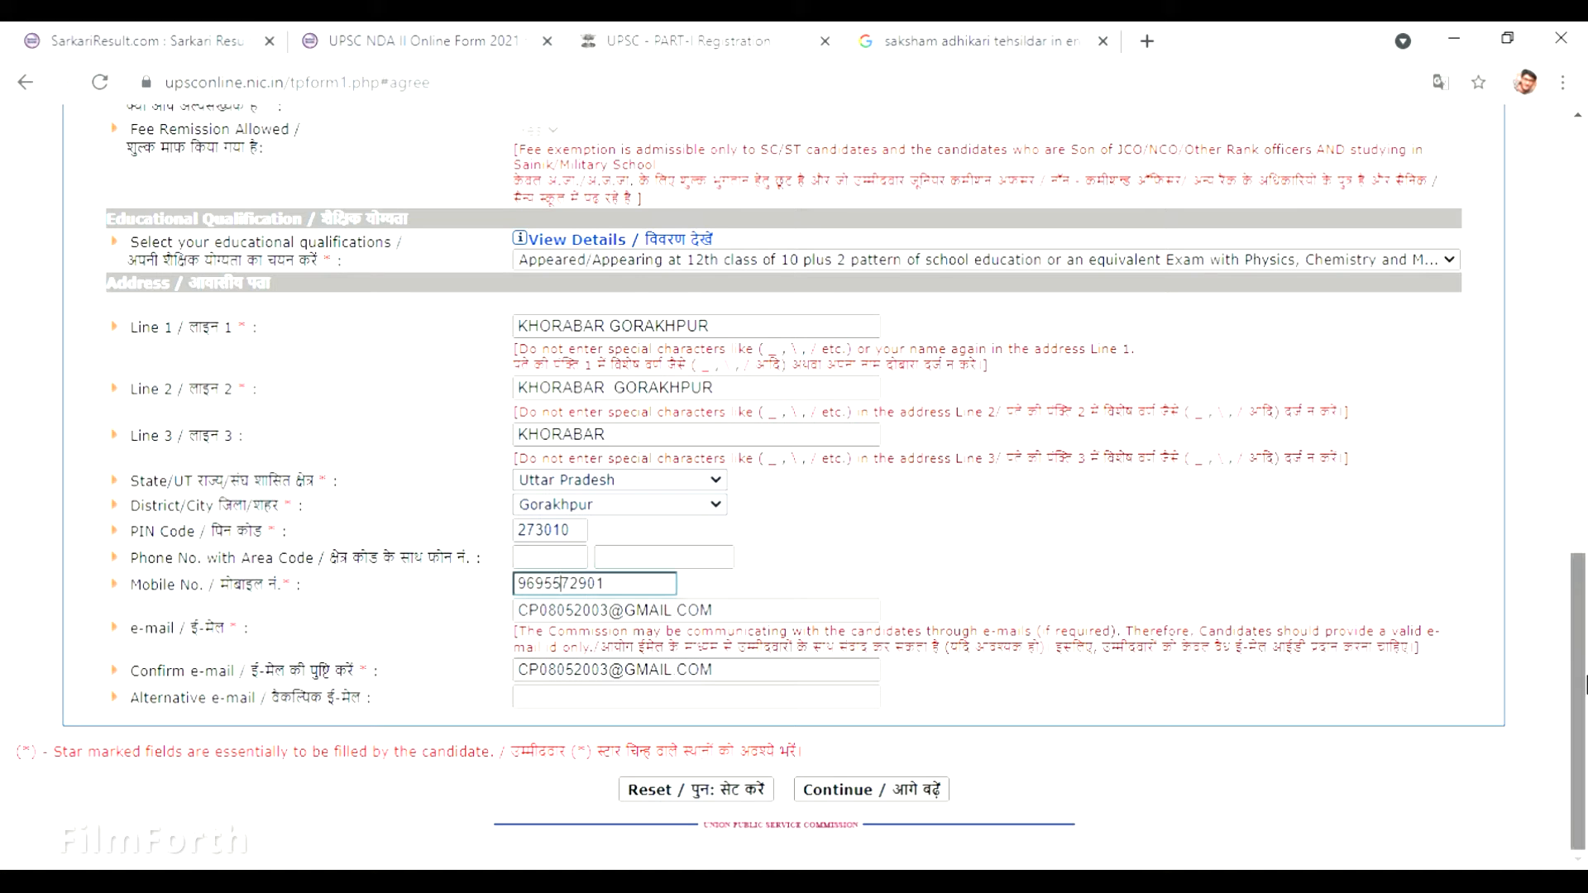
click(832, 794)
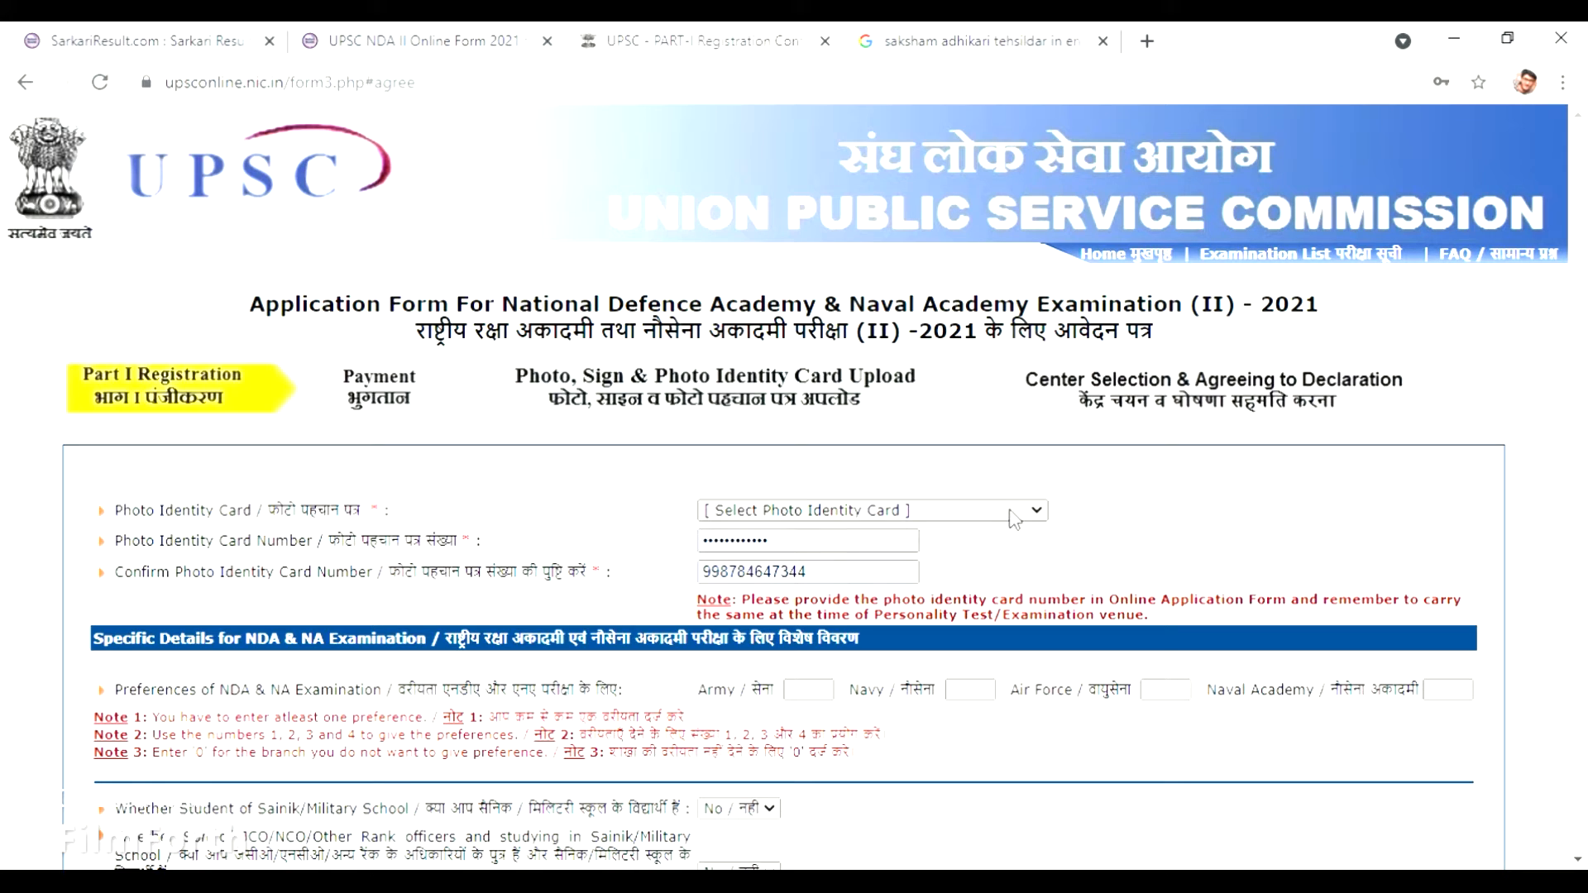
Select Aadhaar Card / VID of Aadhaar Card as the photo identity card type.
click(993, 577)
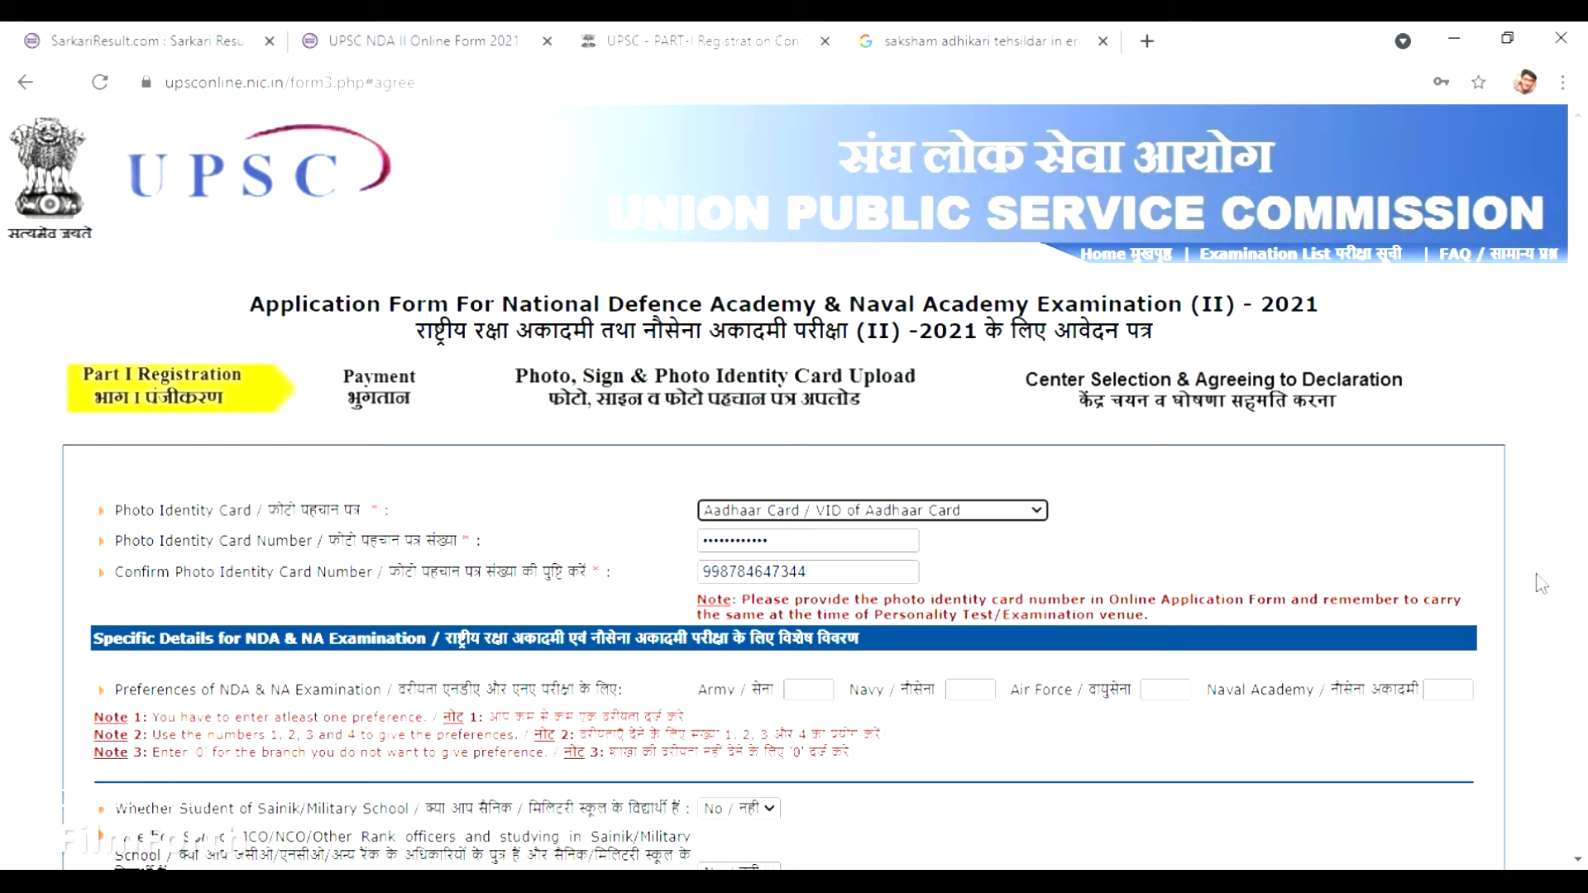
drag(1583, 559, 1583, 699)
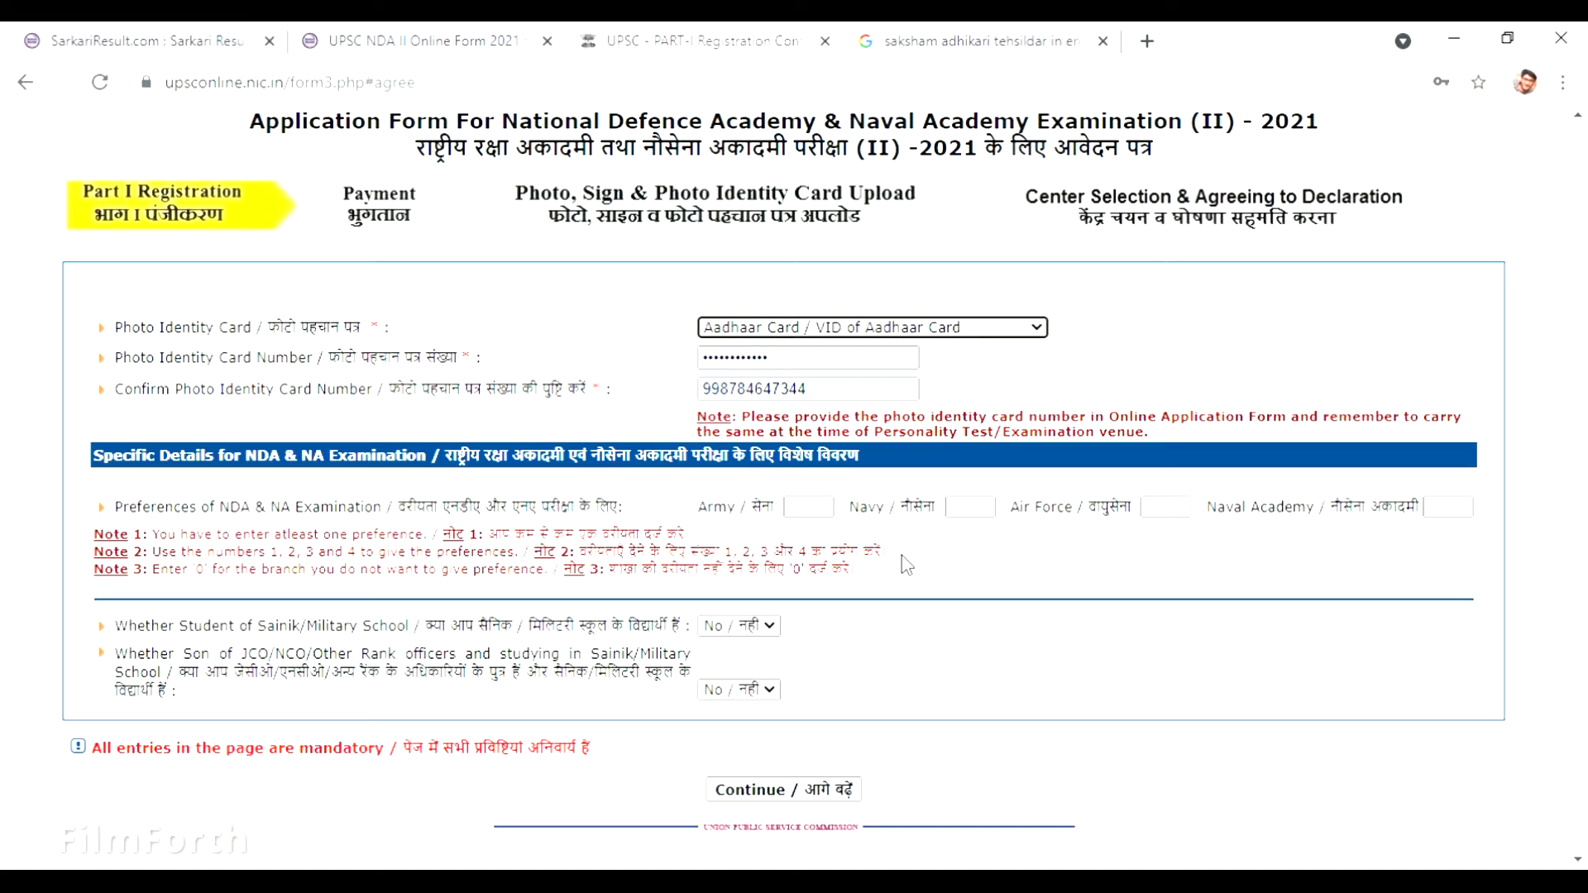
Enter NDA preferences: Army 1, Air Force 2, Navy 3, Naval Academy 4.
click(827, 520)
text(1)
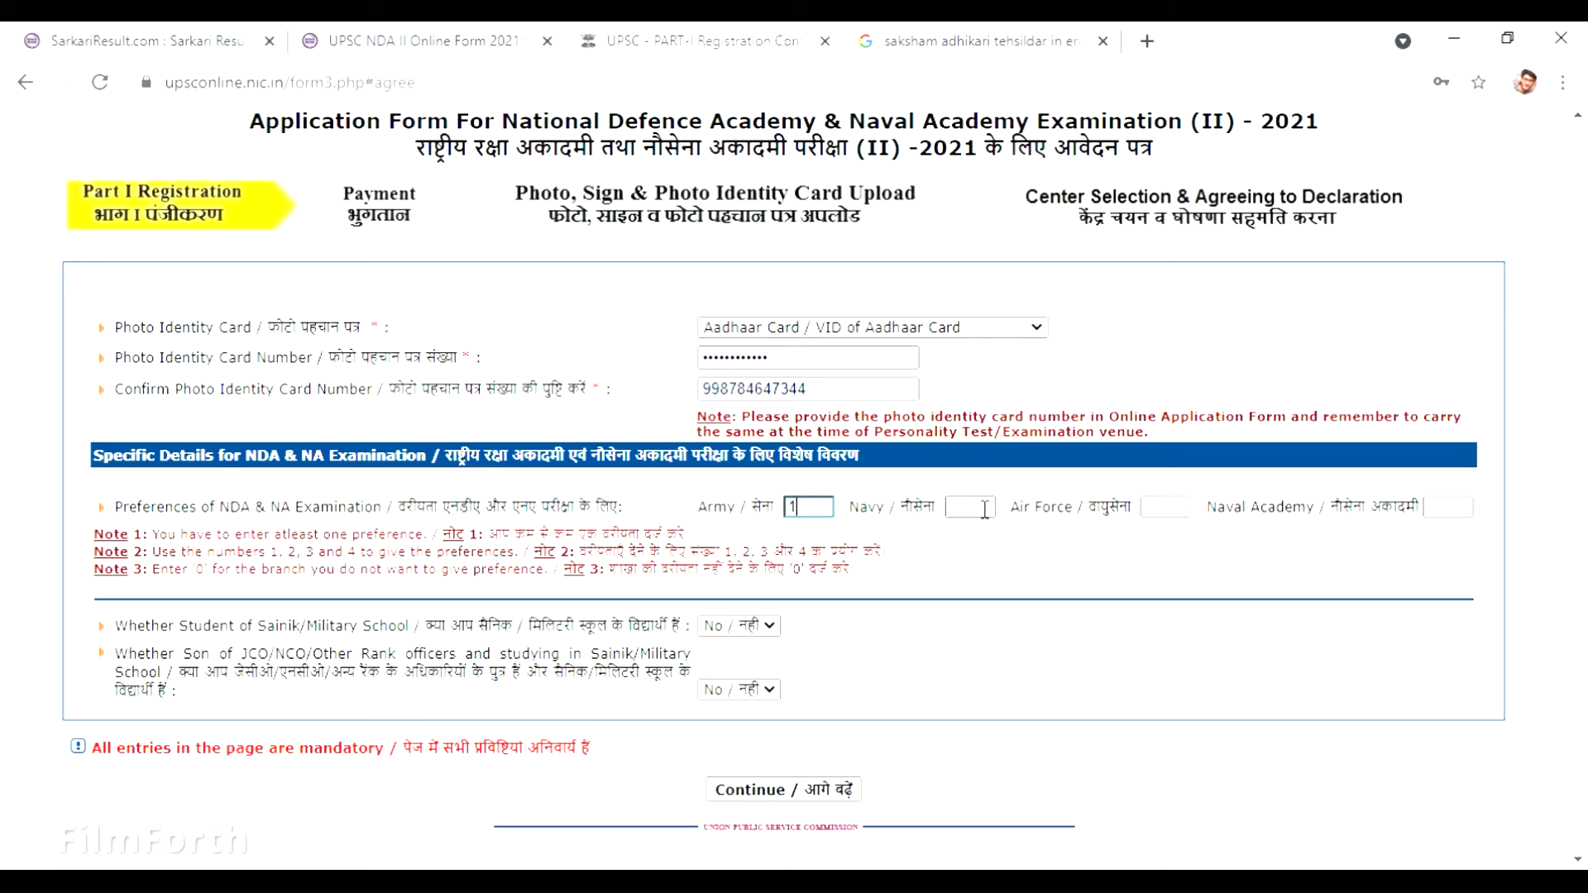
click(1172, 518)
text(2)
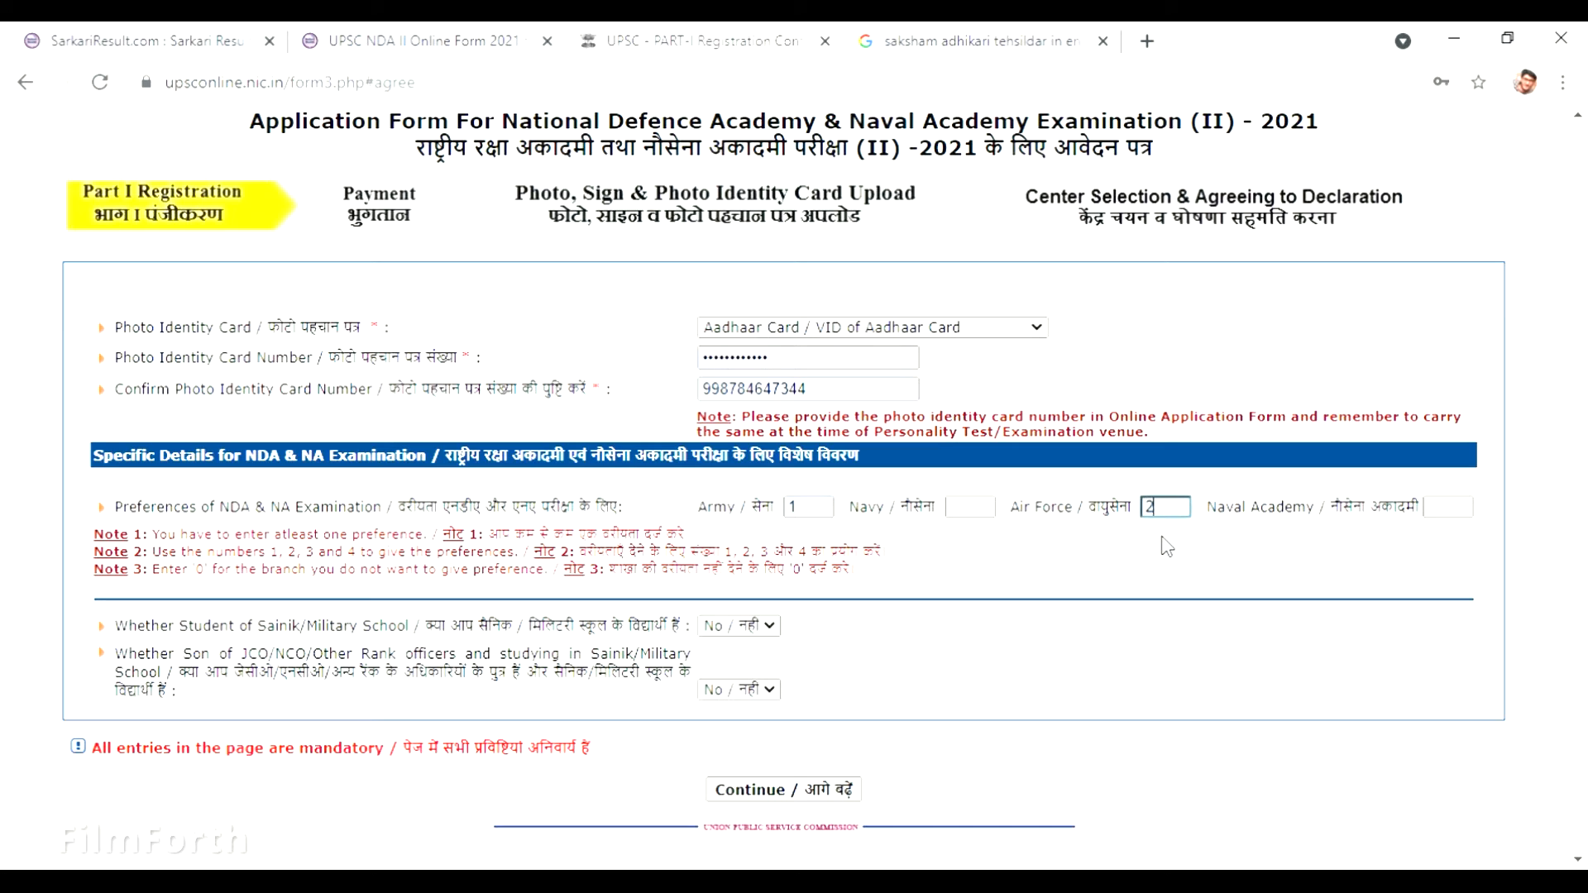
click(984, 518)
text(3)
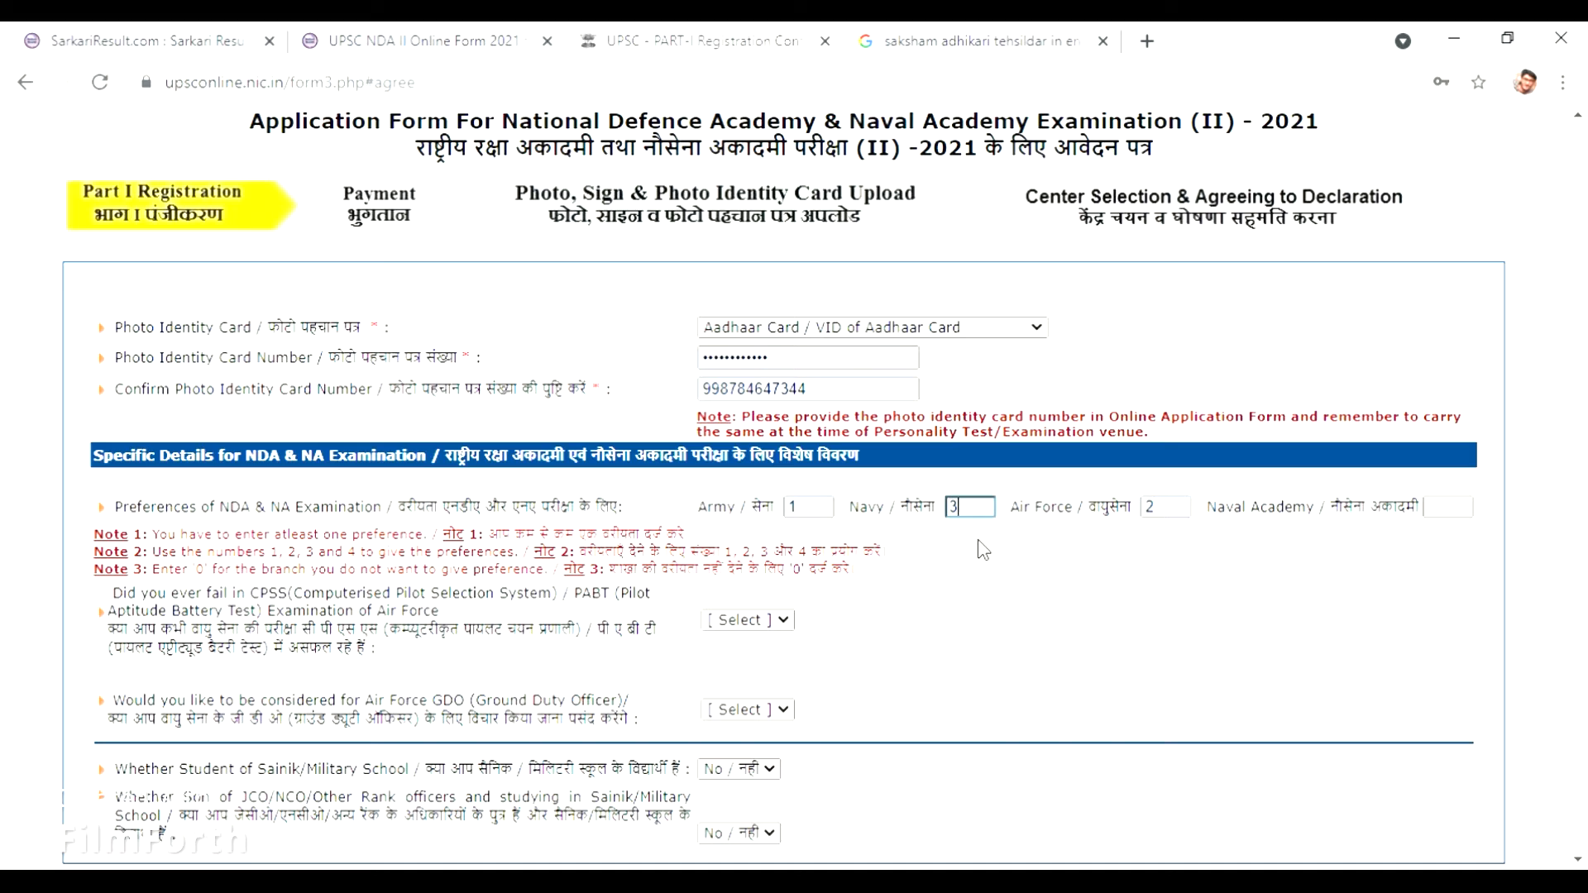
click(1452, 502)
text(4)
Answer CPSS/PABT No, Air Force GDO Yes, Sainik School and JCO/NCO No, and continue.
click(781, 621)
click(782, 684)
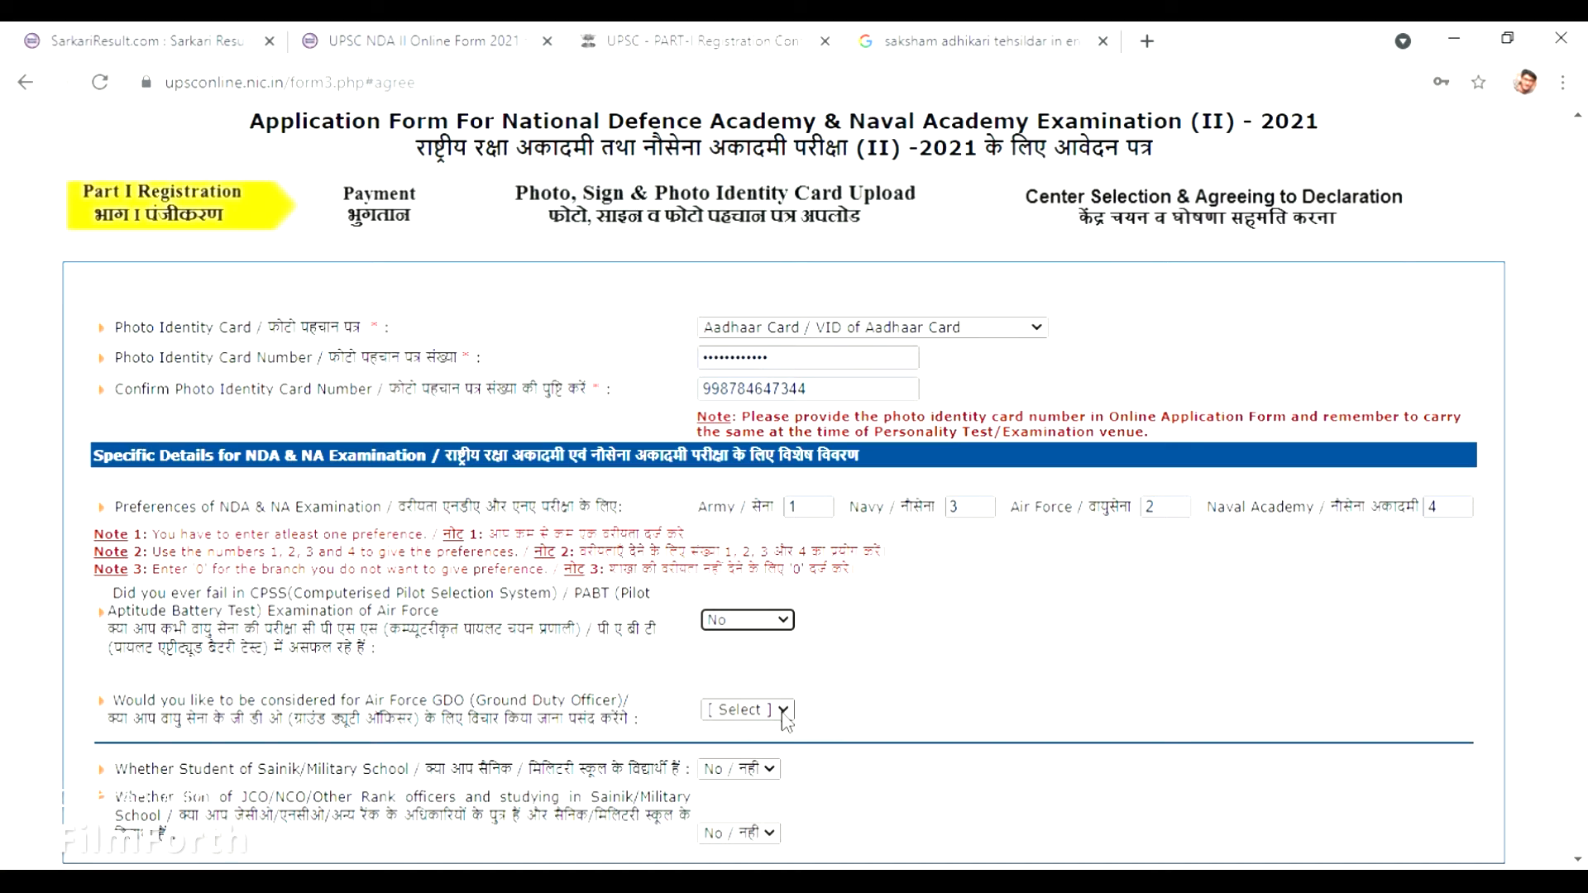
click(782, 711)
click(768, 741)
click(771, 717)
click(774, 748)
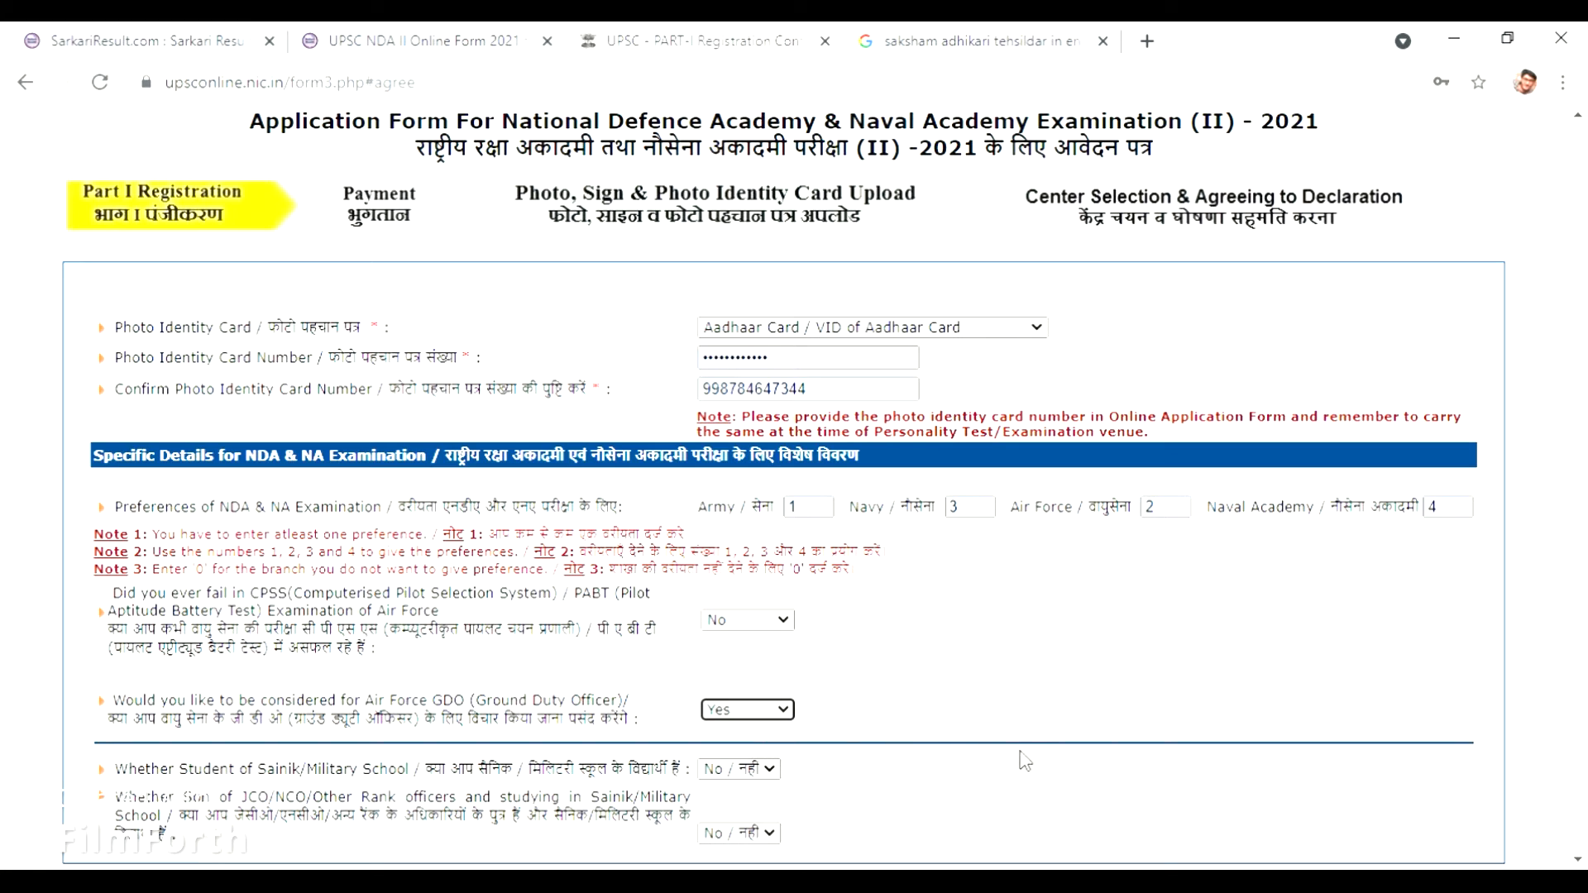
click(762, 778)
click(765, 801)
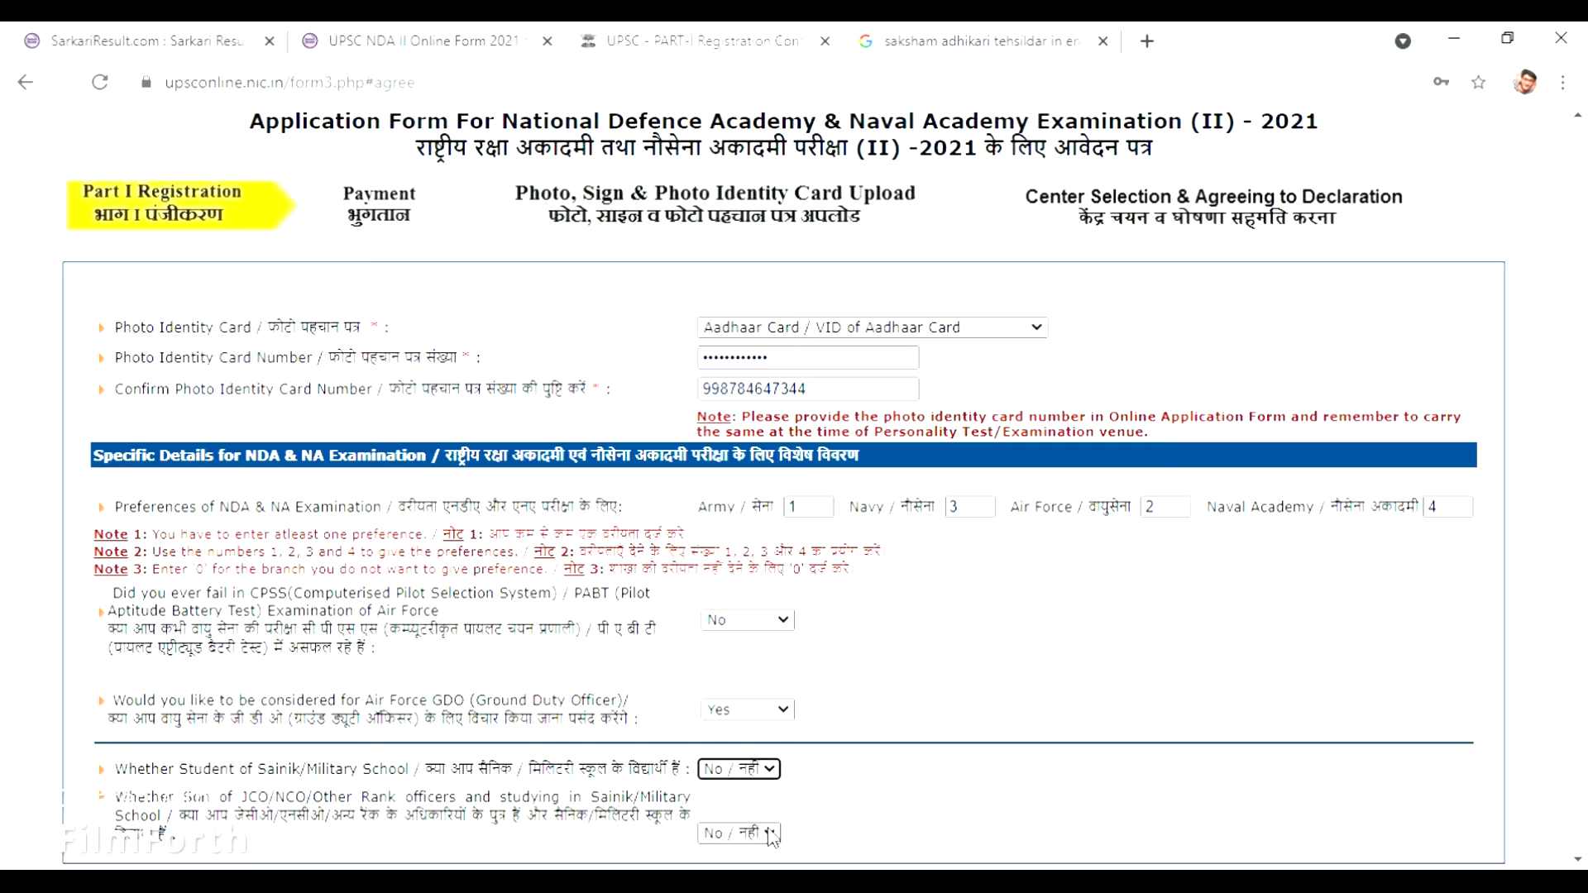
click(771, 836)
click(763, 801)
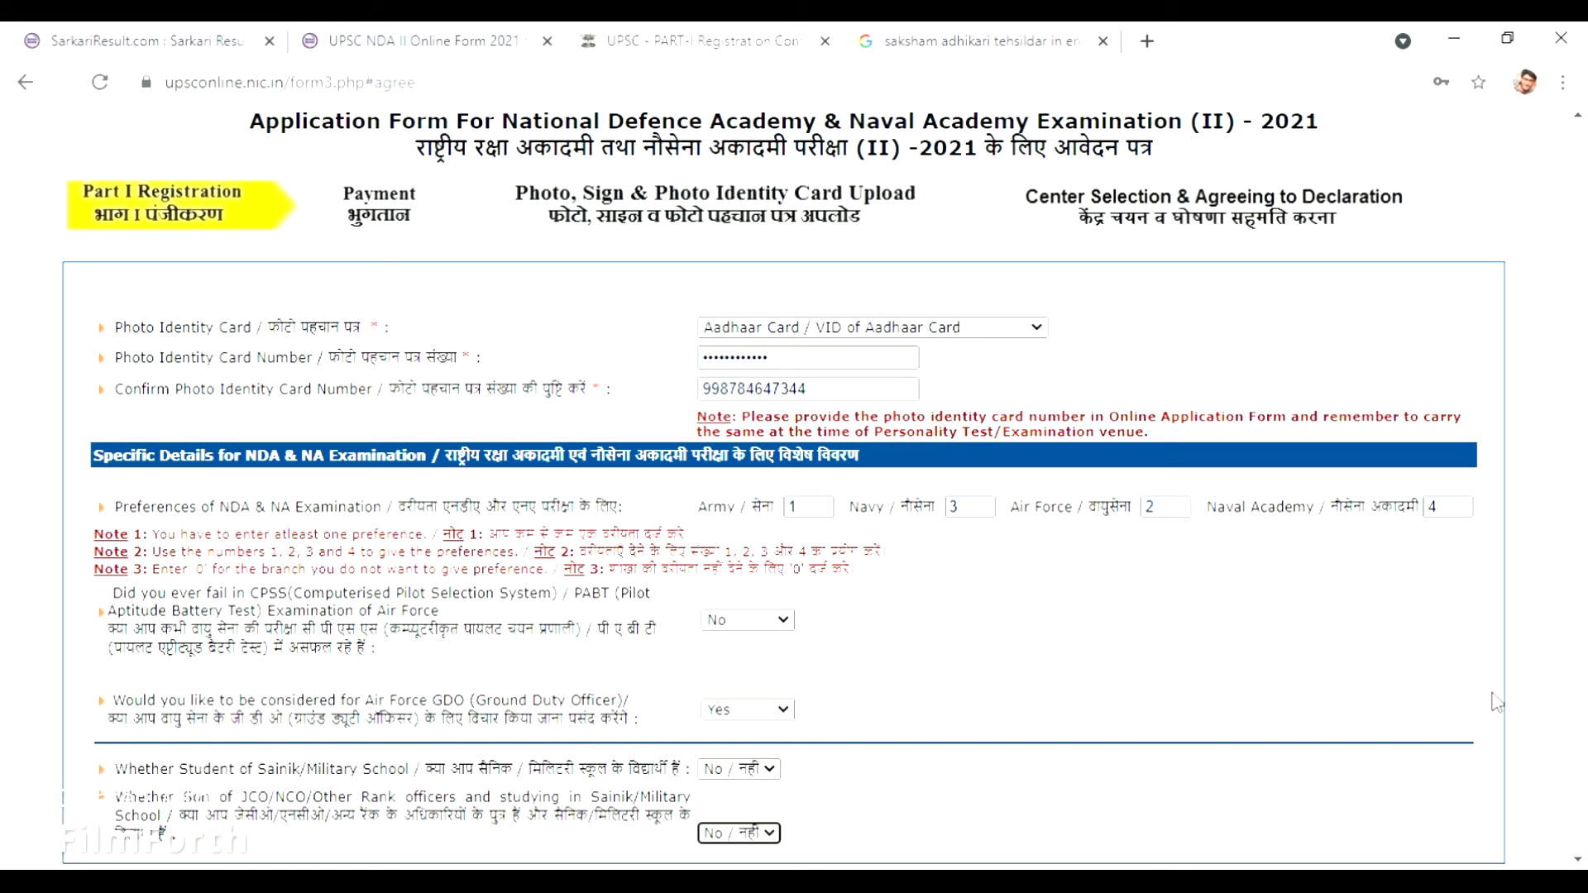
drag(1584, 693, 1584, 802)
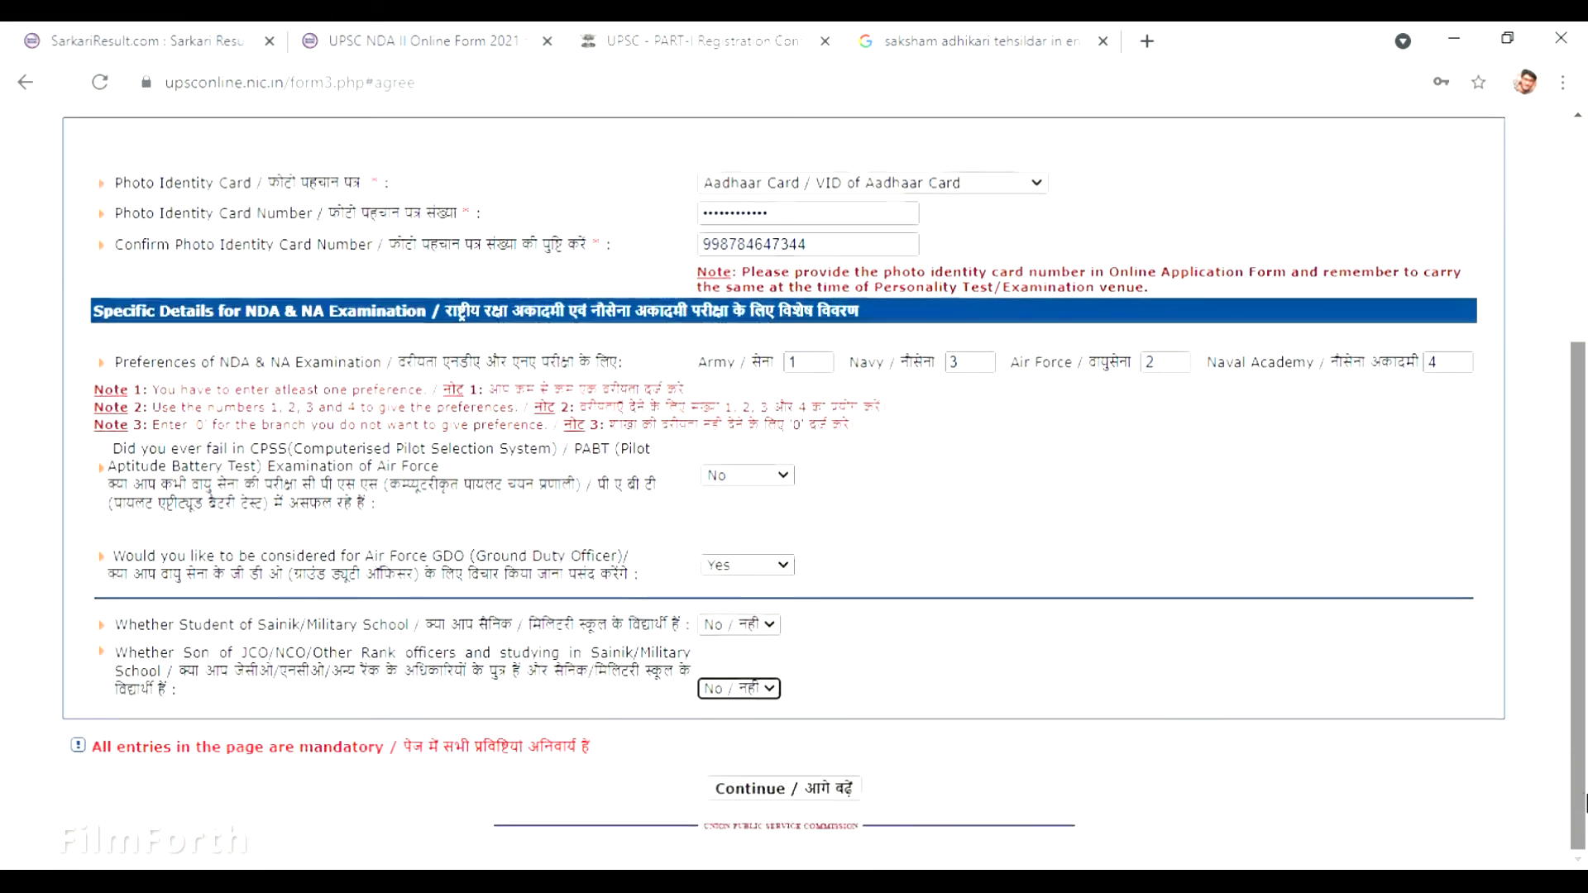
click(792, 800)
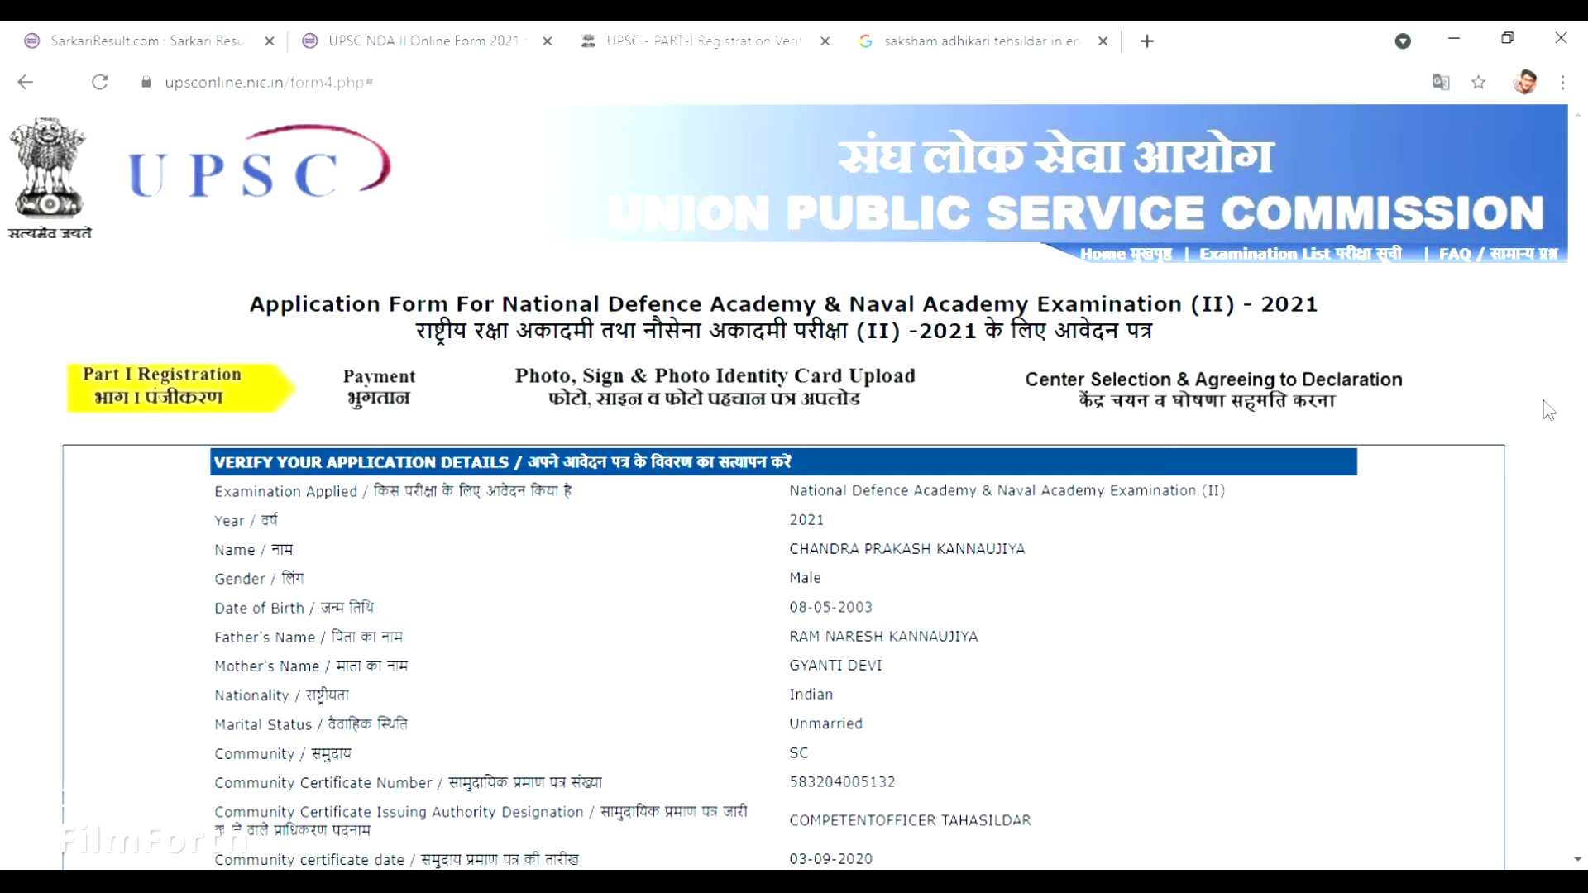
Scroll the Part-I review page down to the random-image captcha and I Agree buttons.
drag(1580, 380, 1585, 600)
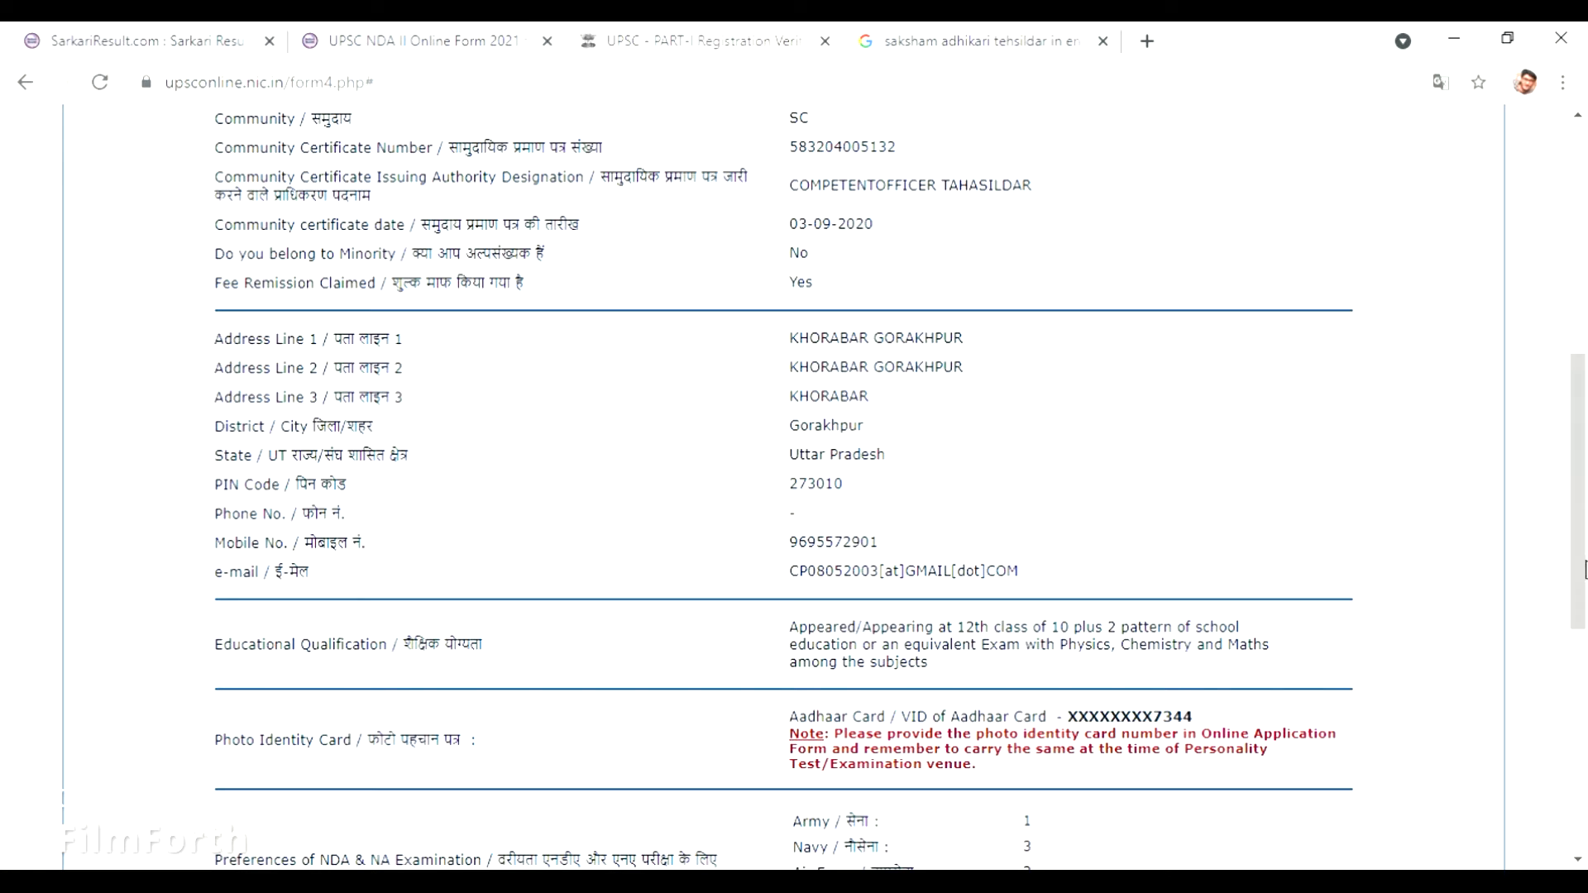
drag(1582, 571, 1584, 728)
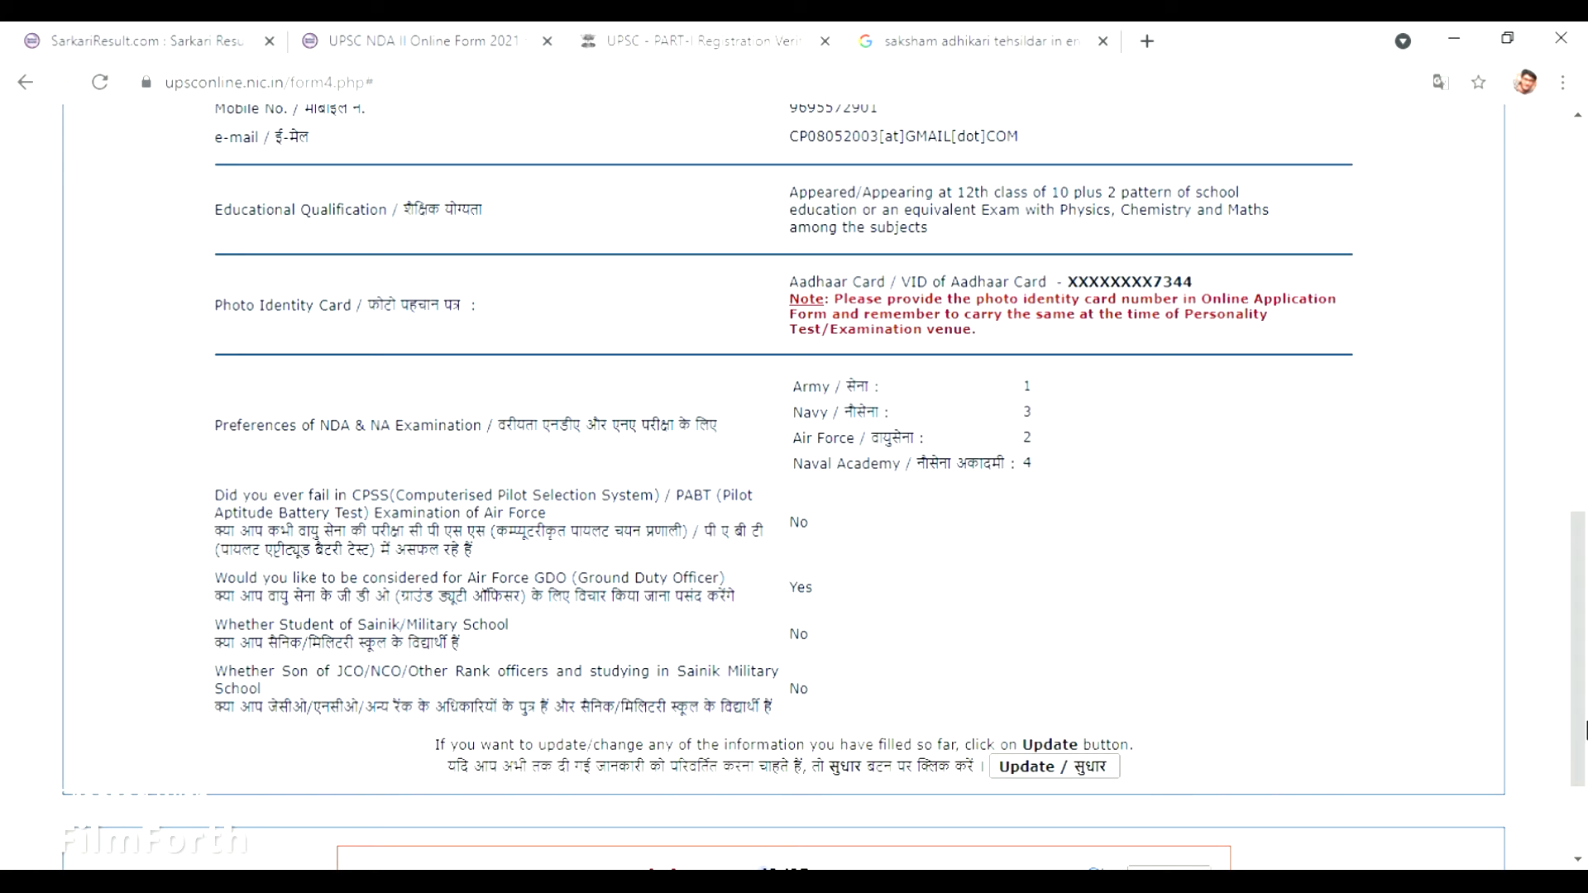
drag(1581, 730, 1586, 852)
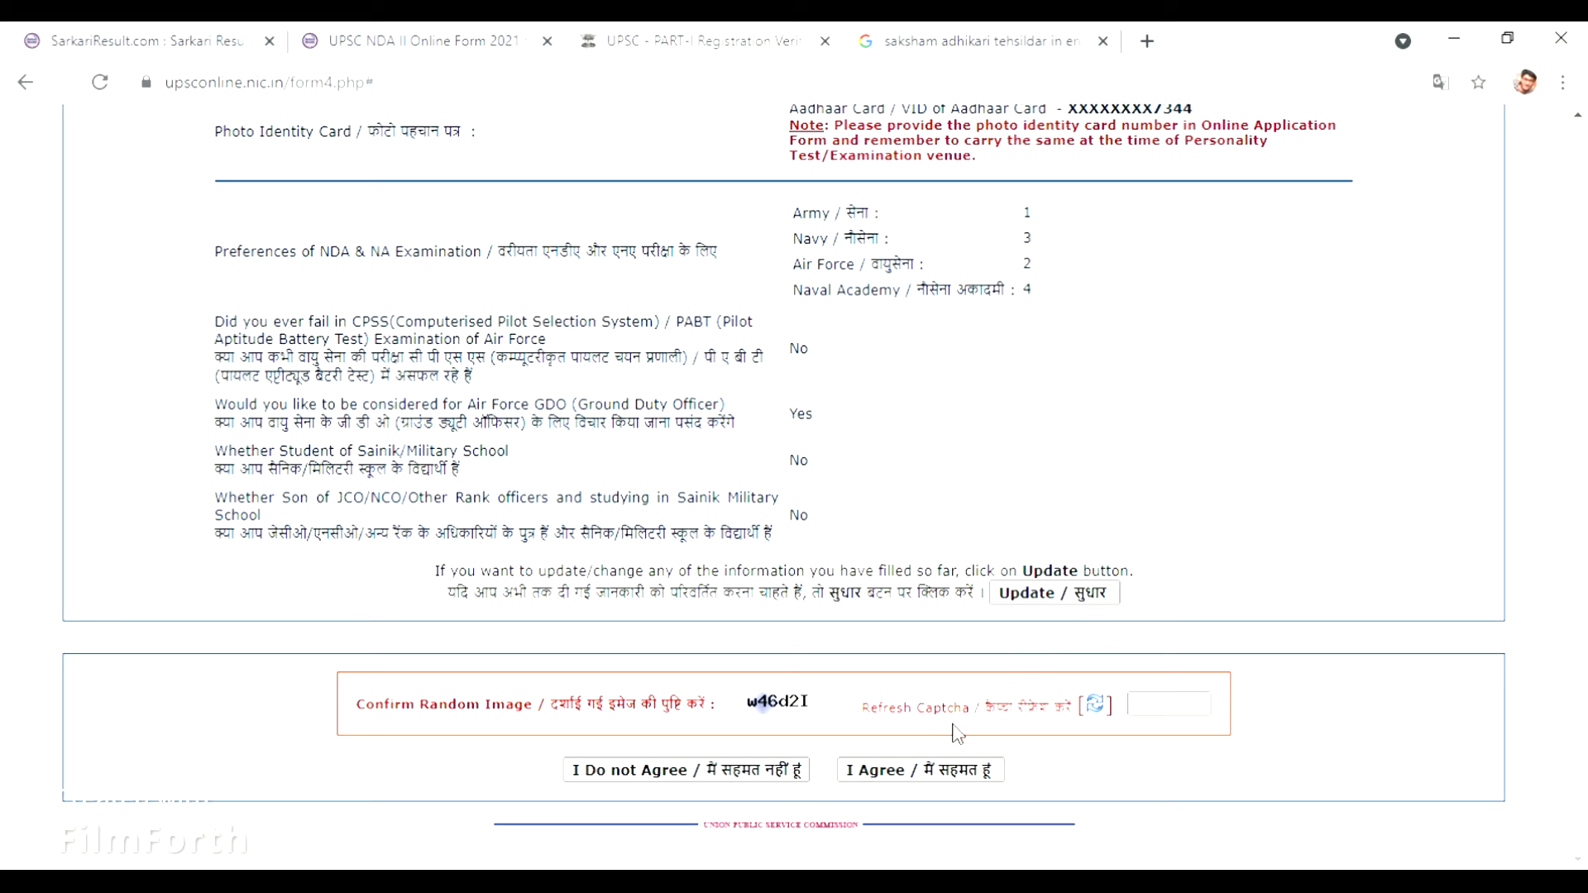
Enter the captcha code w46 in the captcha field and try correcting it.
click(1149, 713)
click(1159, 714)
text(w46Dd2)
key(ctrl+a)
click(1210, 705)
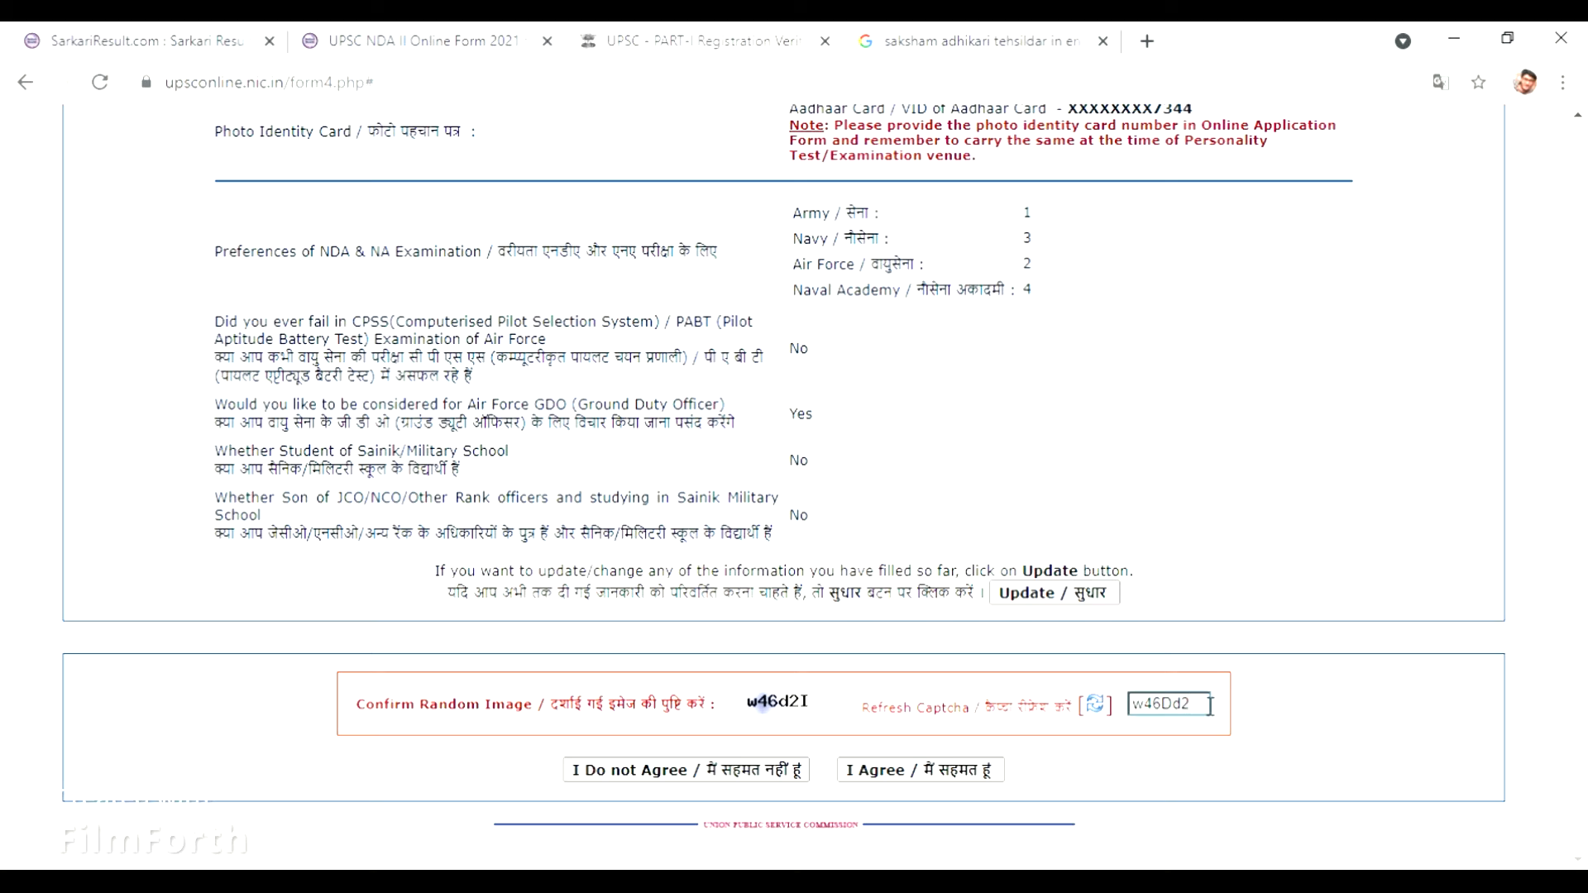
click(1180, 705)
Refresh the captcha, enter 4d13aG, then agree and confirm the Part-I submission.
click(1099, 704)
click(1142, 709)
text(4d13aG)
click(885, 774)
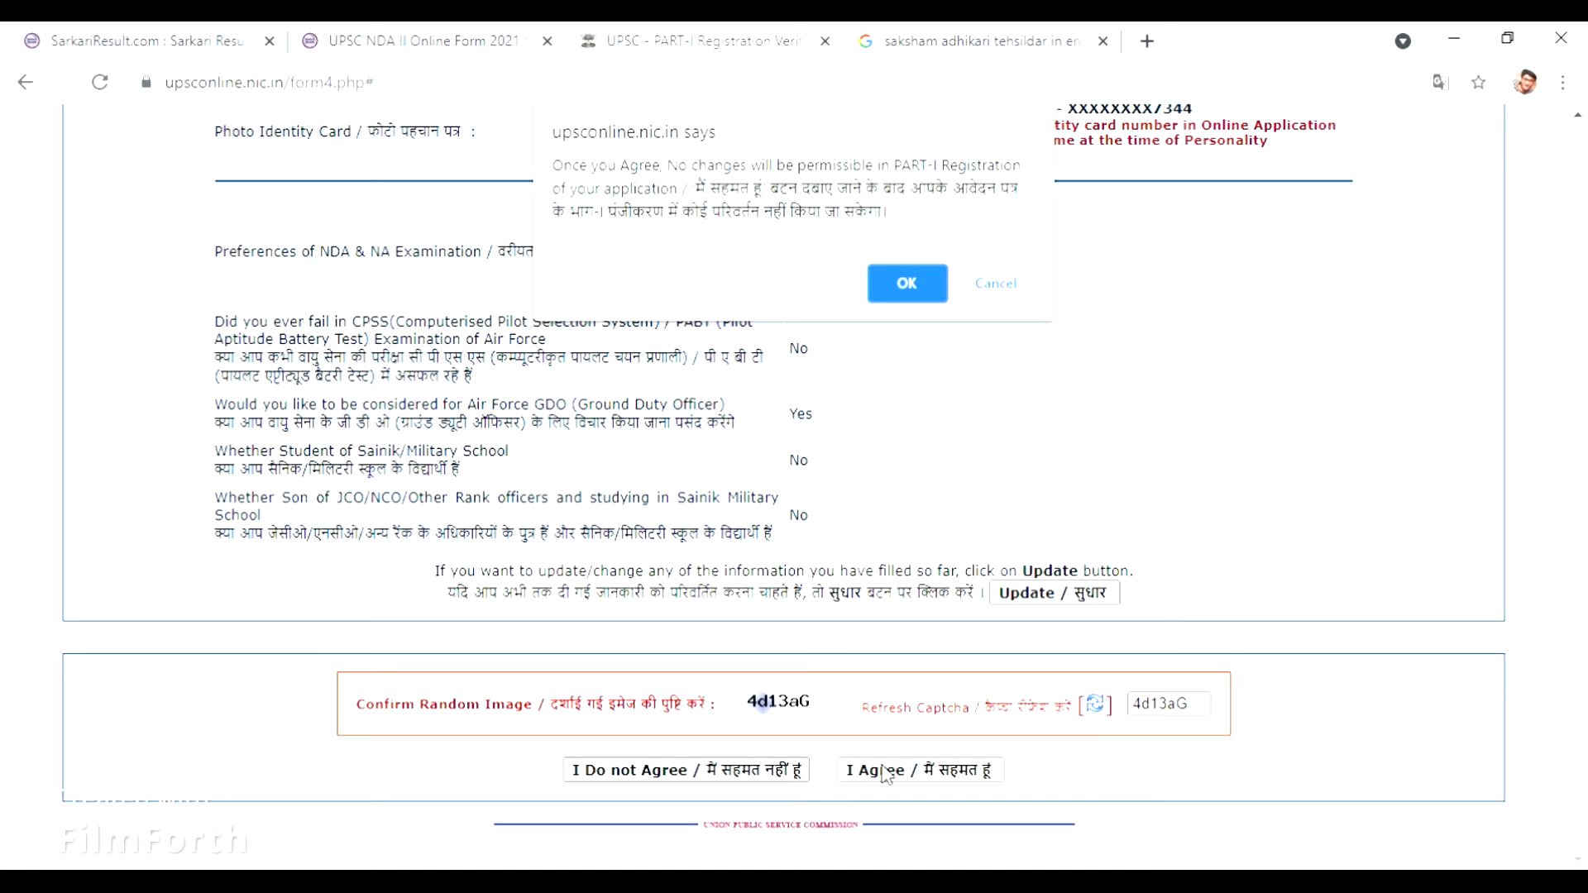
click(902, 296)
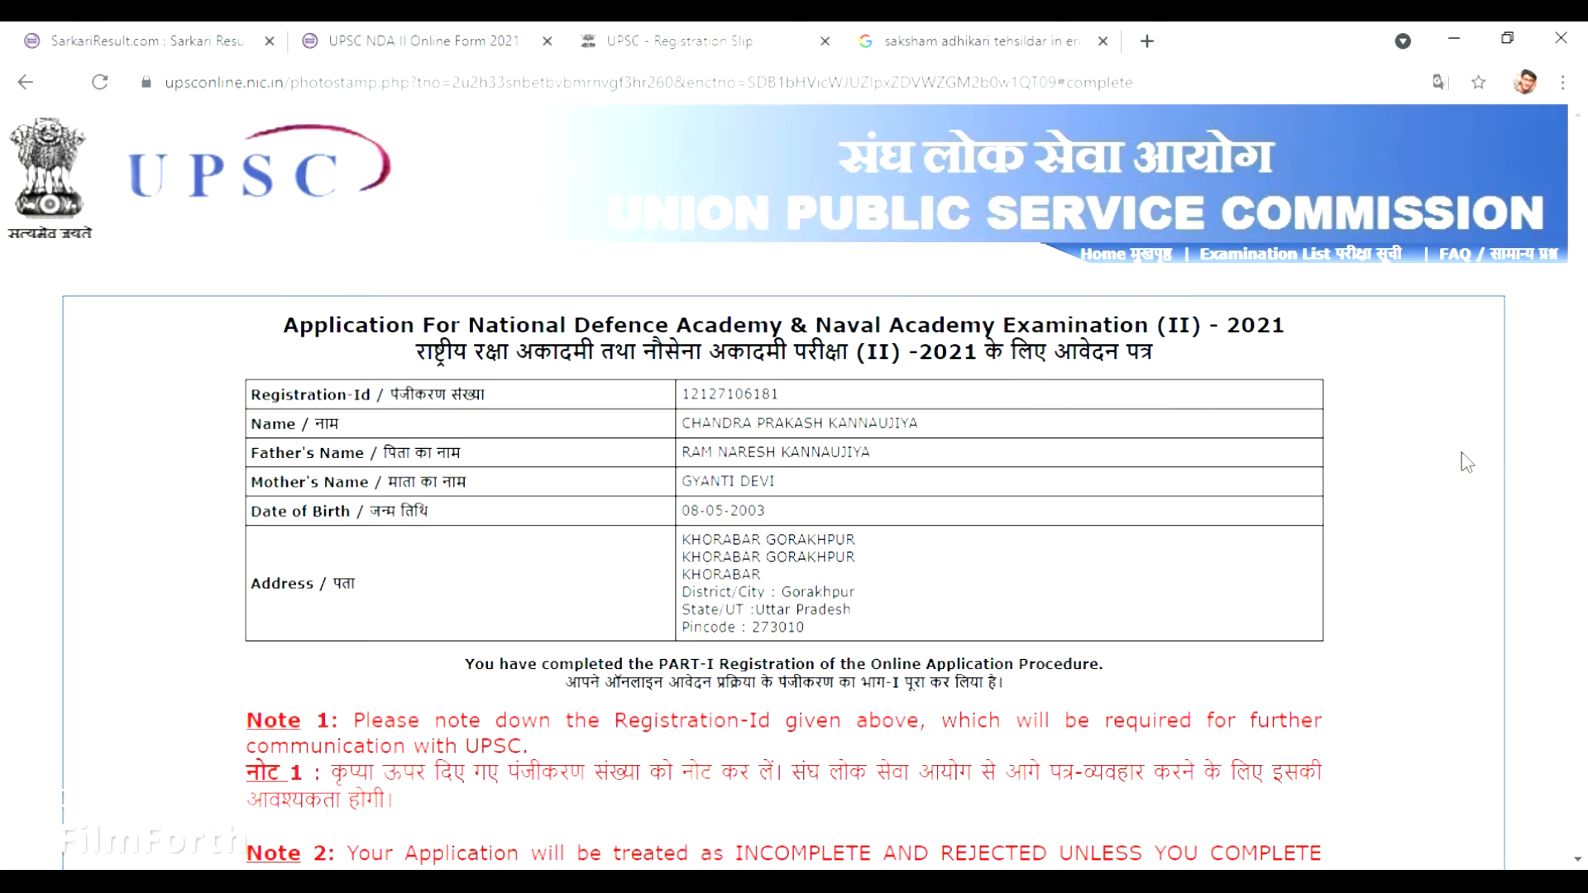
Scroll to the end of the Registration Slip to the Print Slip and Part-II Registration buttons.
drag(1570, 447, 1581, 509)
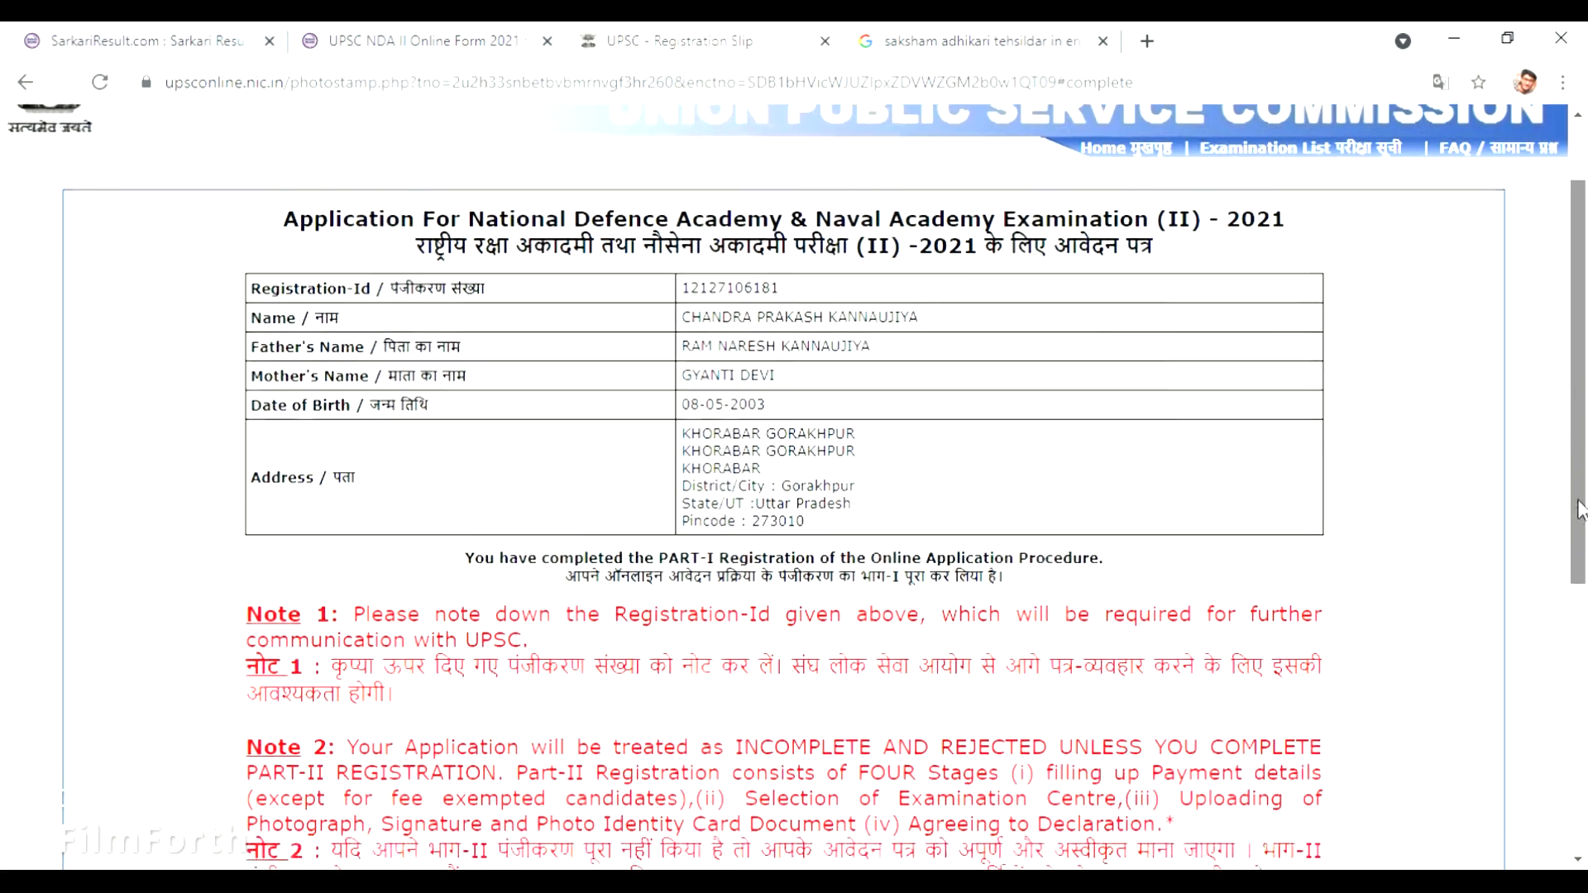
scroll(1580, 509, down, 2)
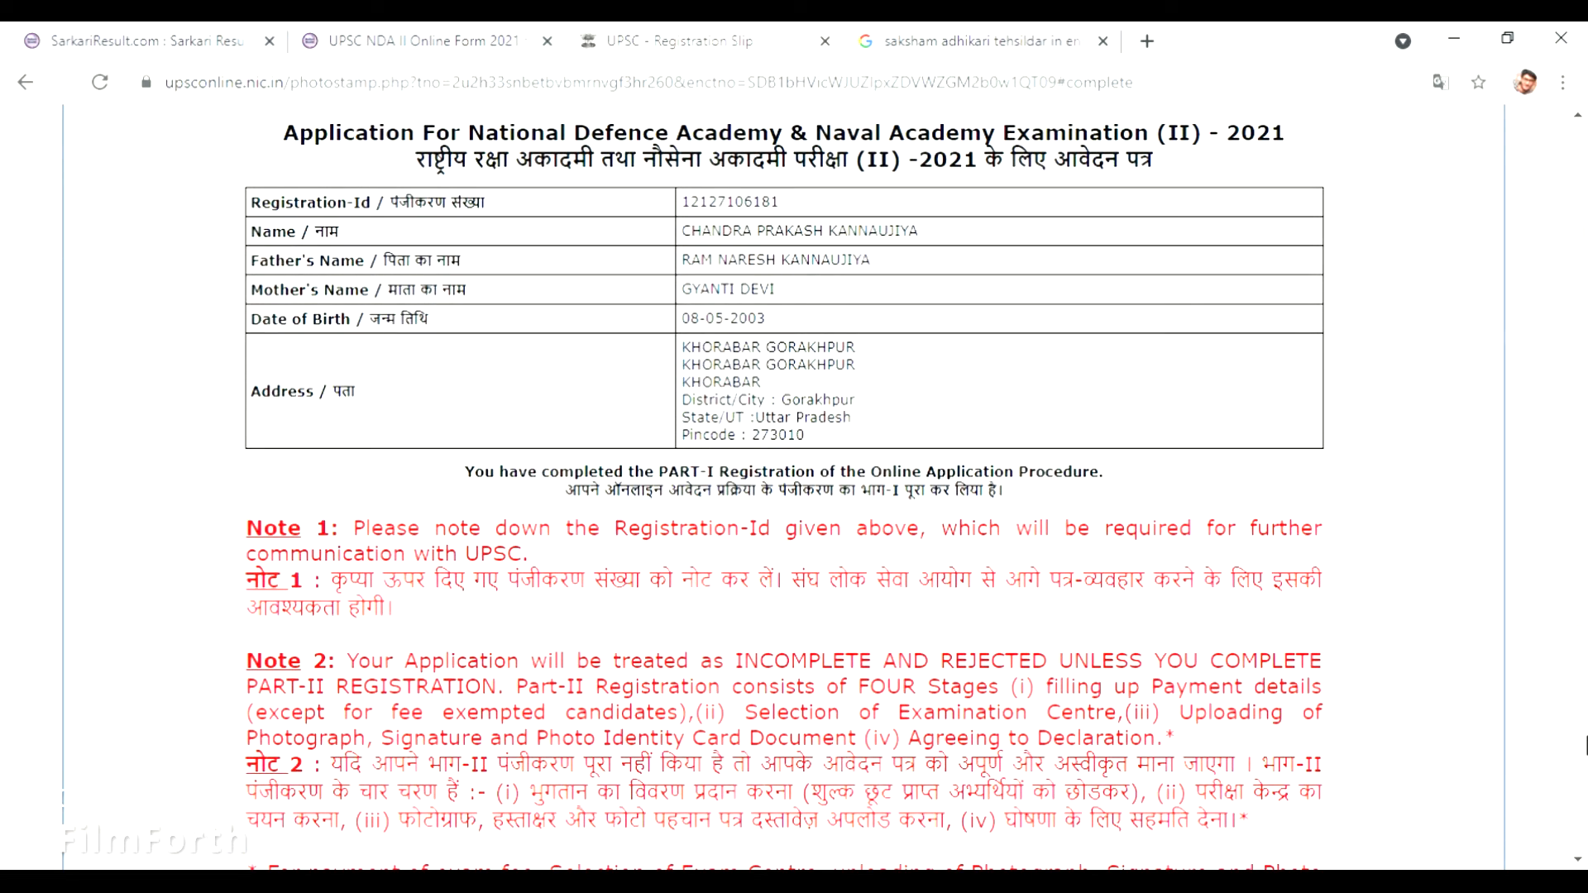
scroll(1583, 693, down, 2)
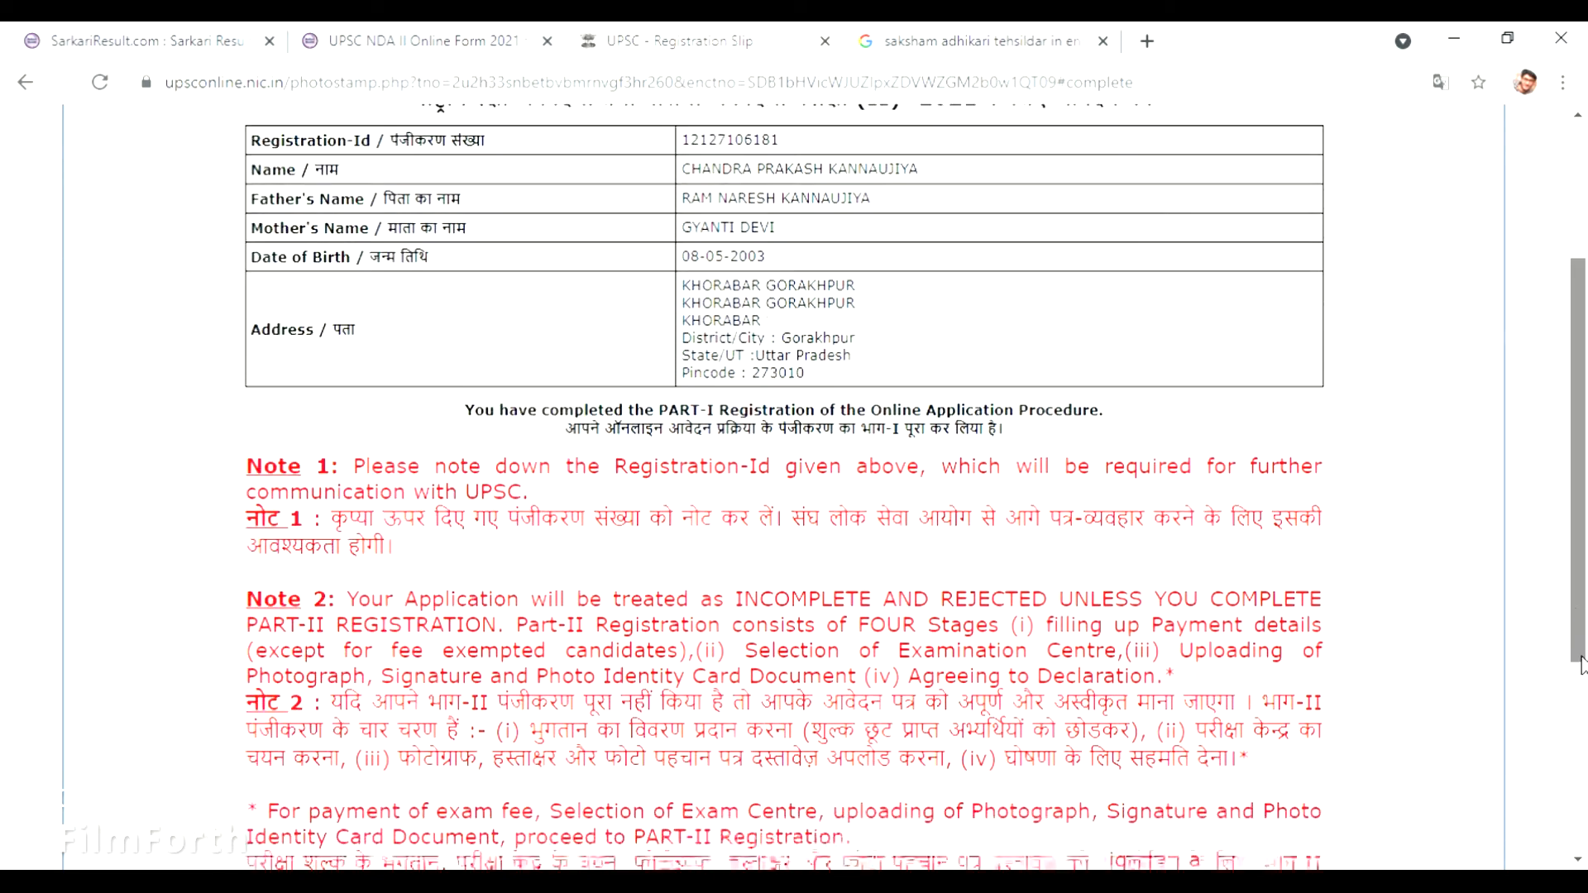
drag(1583, 693, 1583, 755)
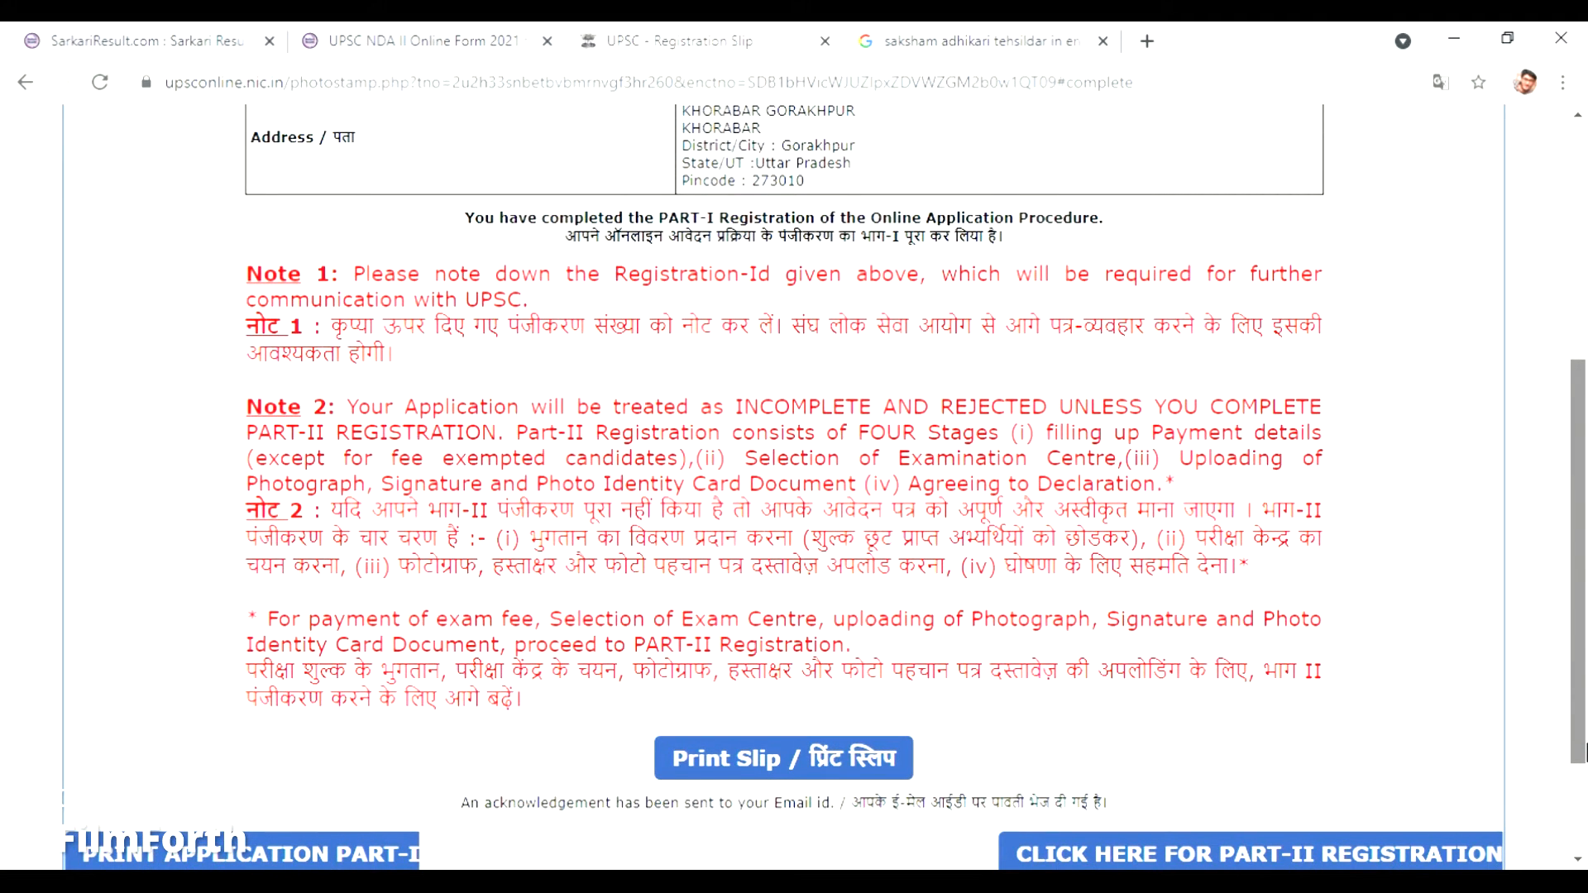
drag(1583, 754, 1585, 774)
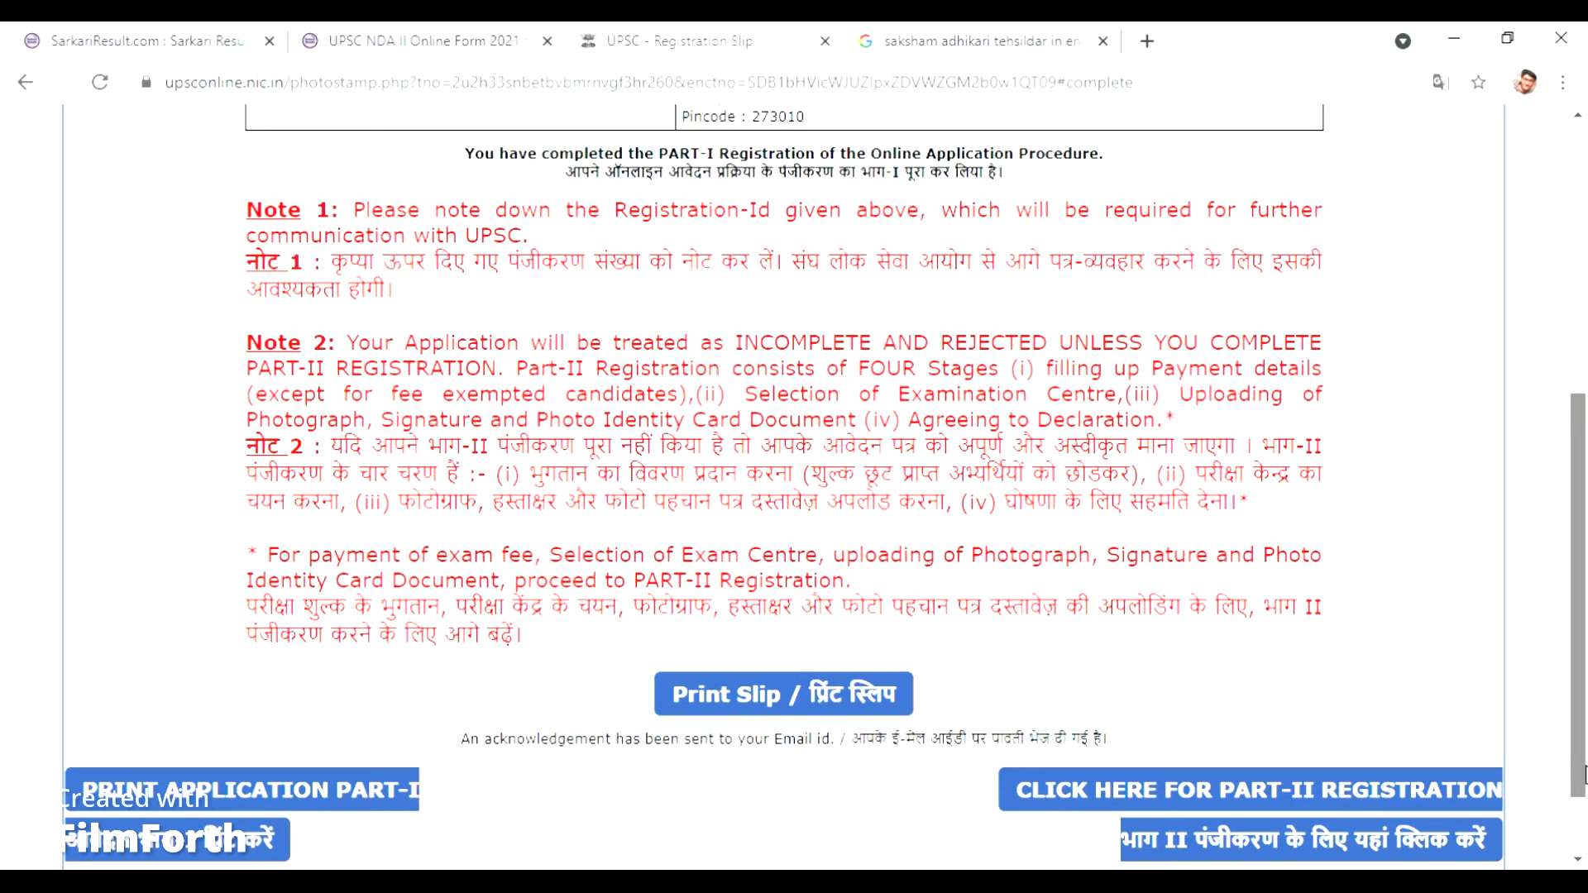
drag(1584, 774, 1584, 836)
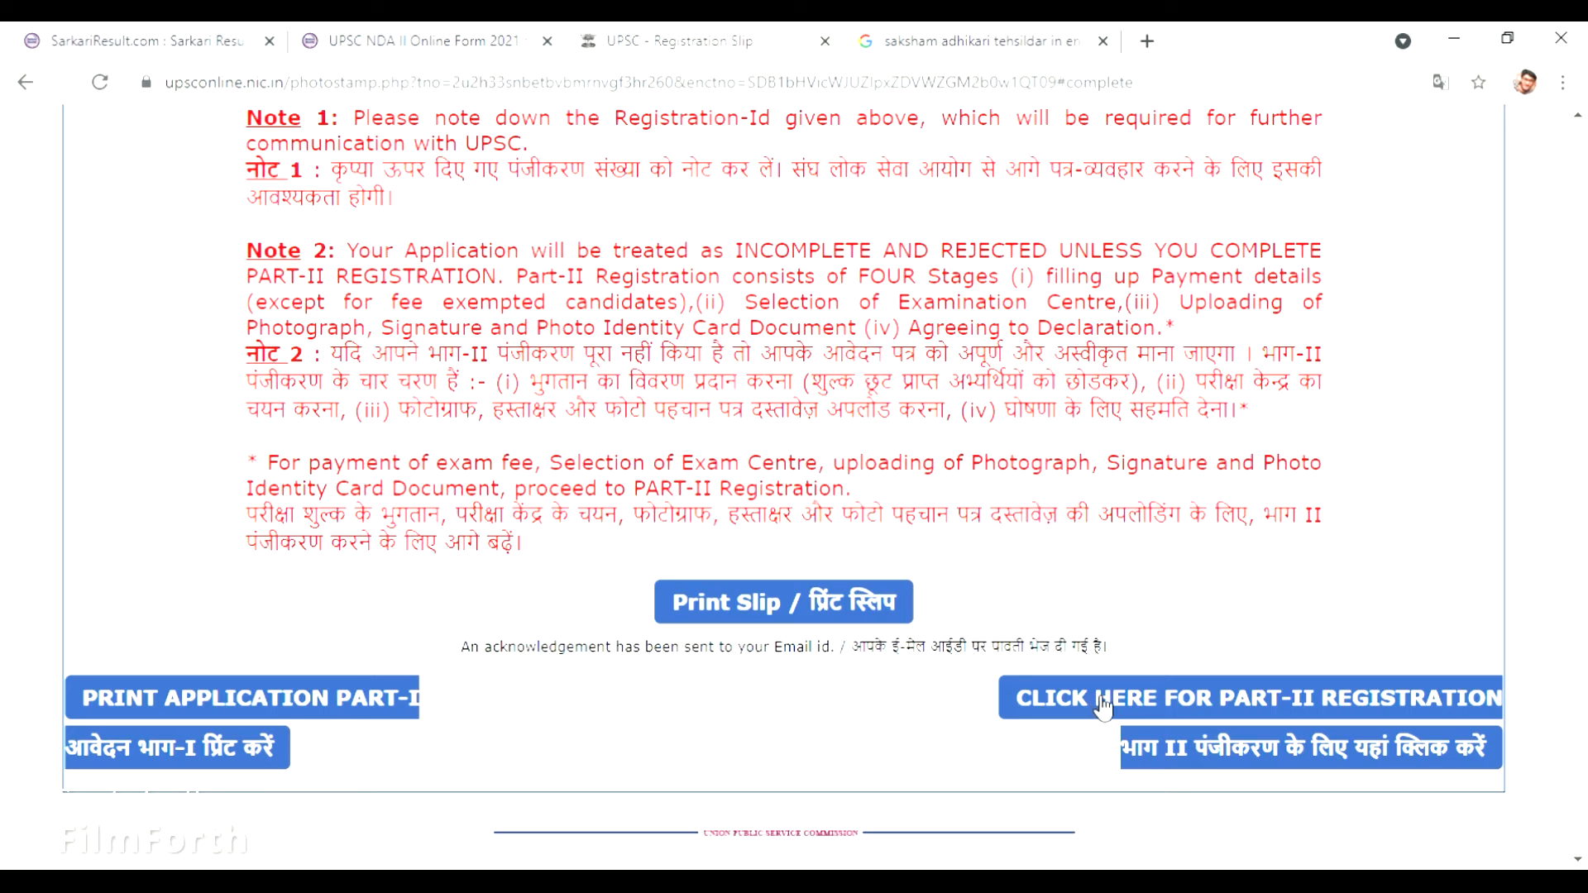
Print the registration slip using the Microsoft Print to PDF destination.
click(869, 608)
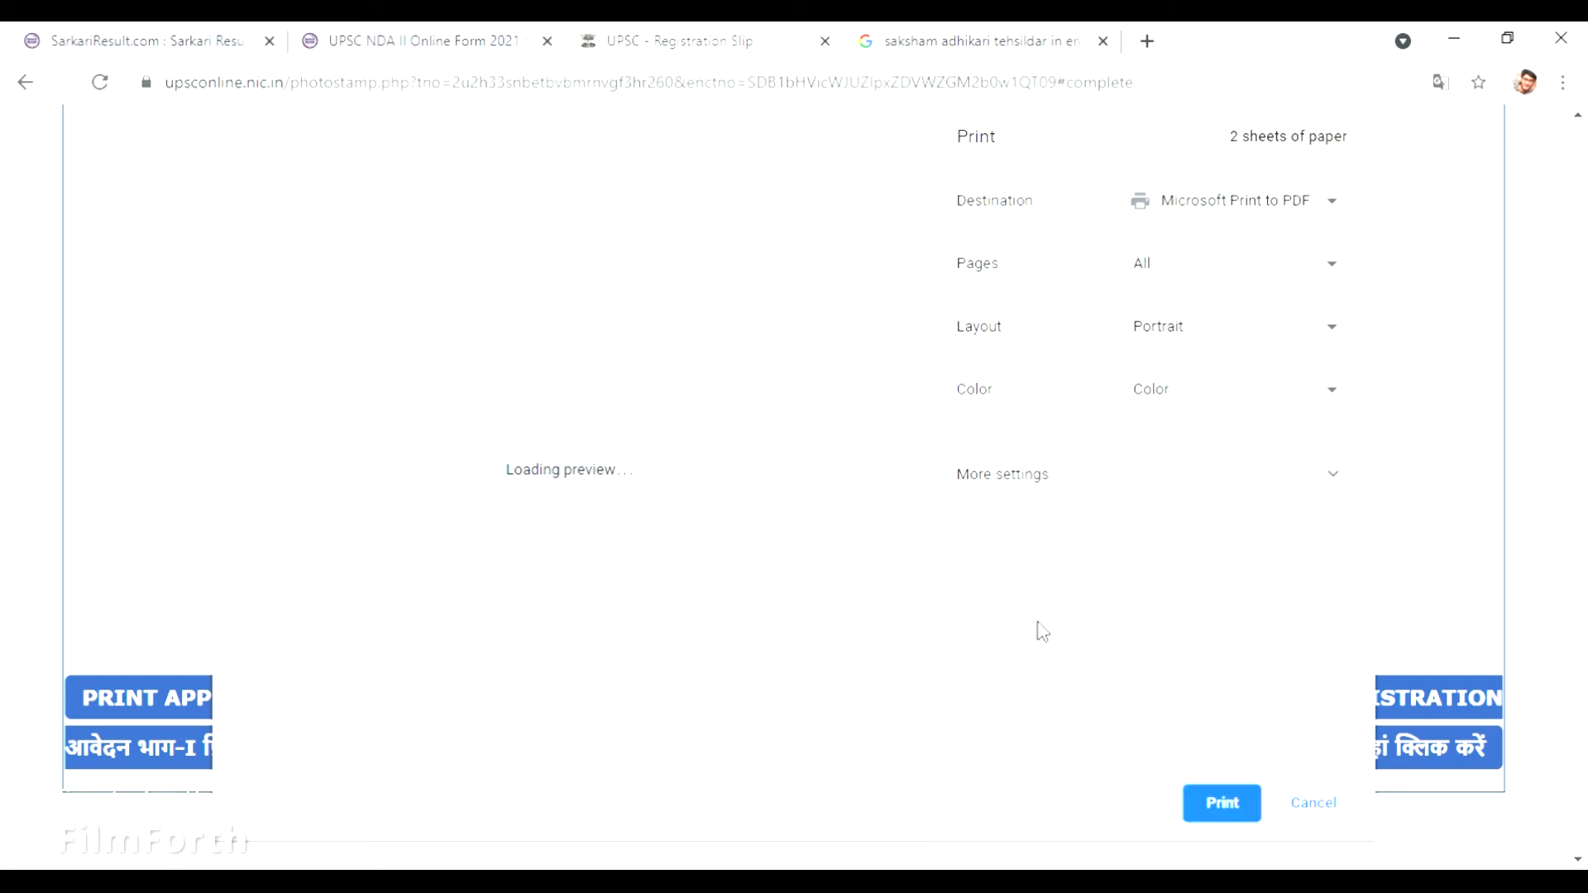
click(1219, 806)
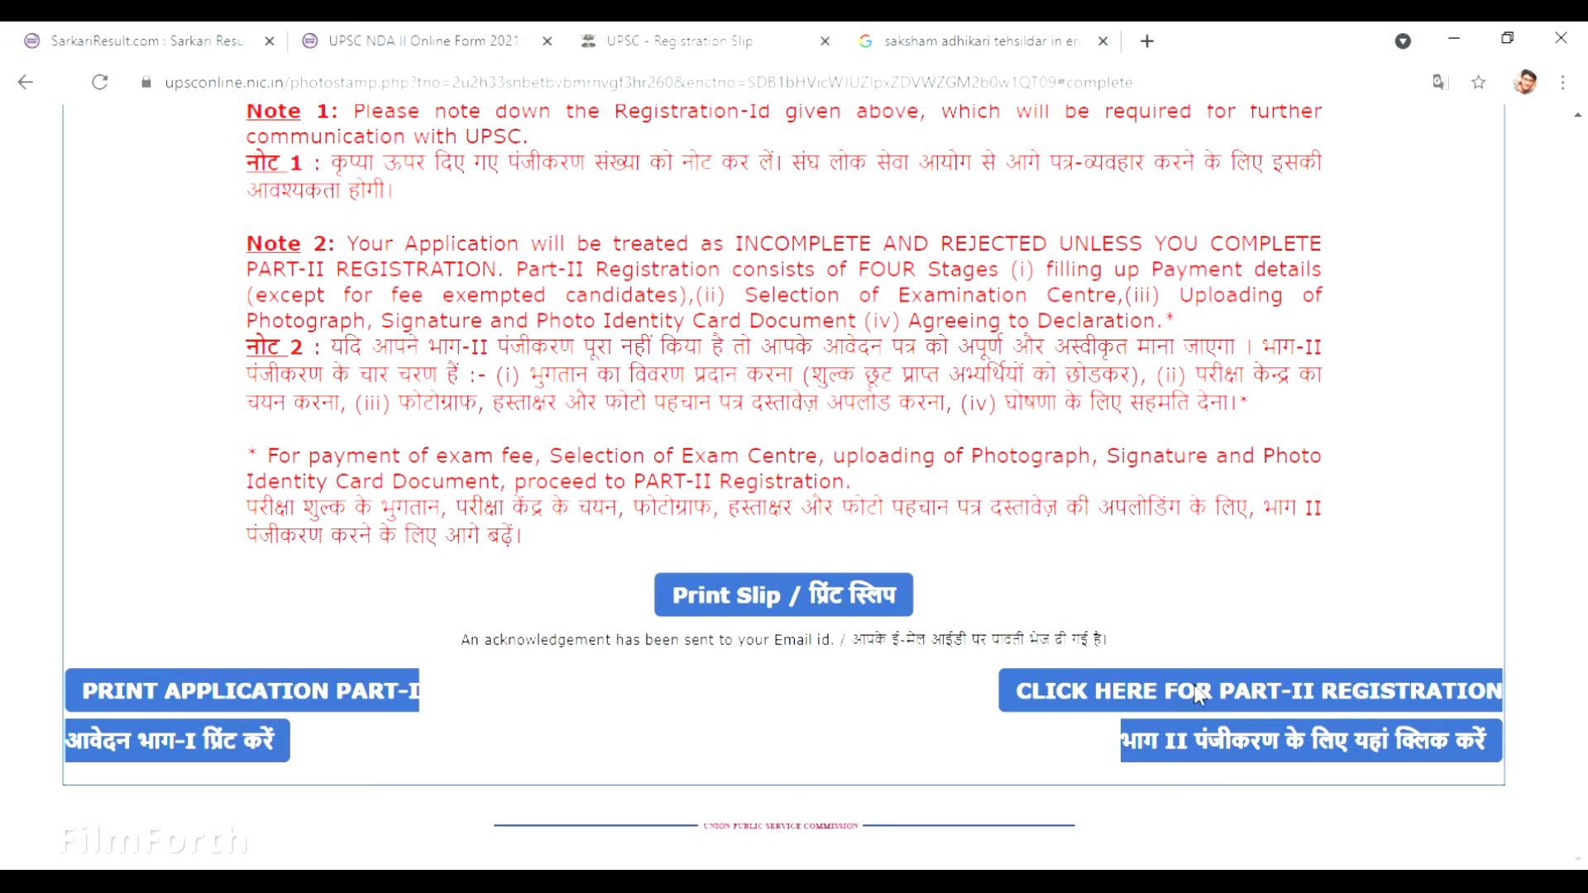
click(1200, 695)
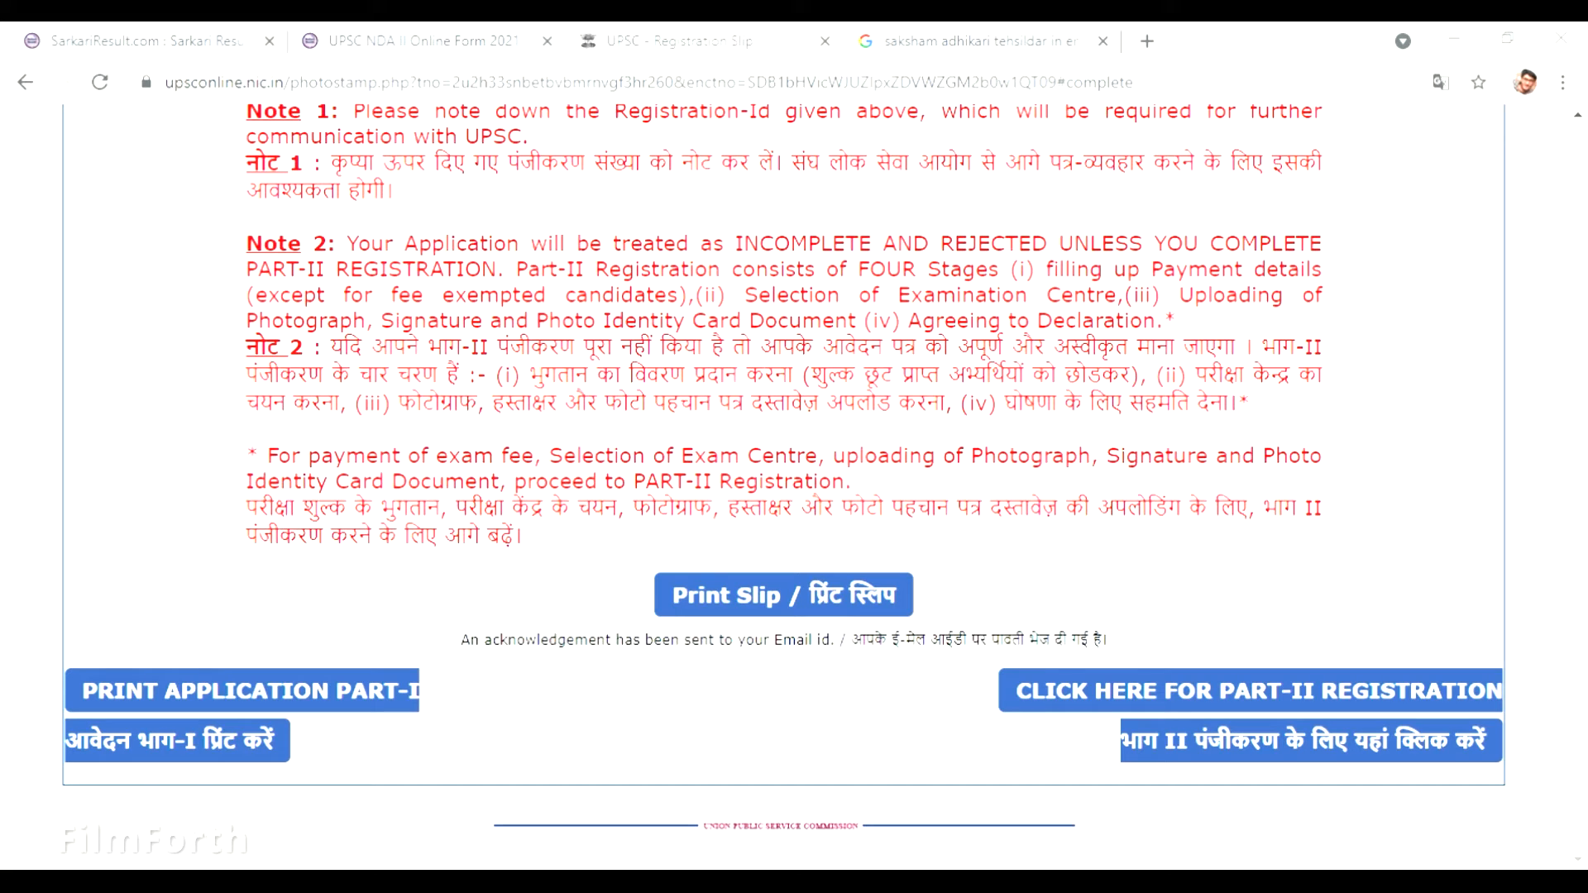
Start Part-II registration and bring up the upload page with aadhar.jpg as the ID document.
click(609, 561)
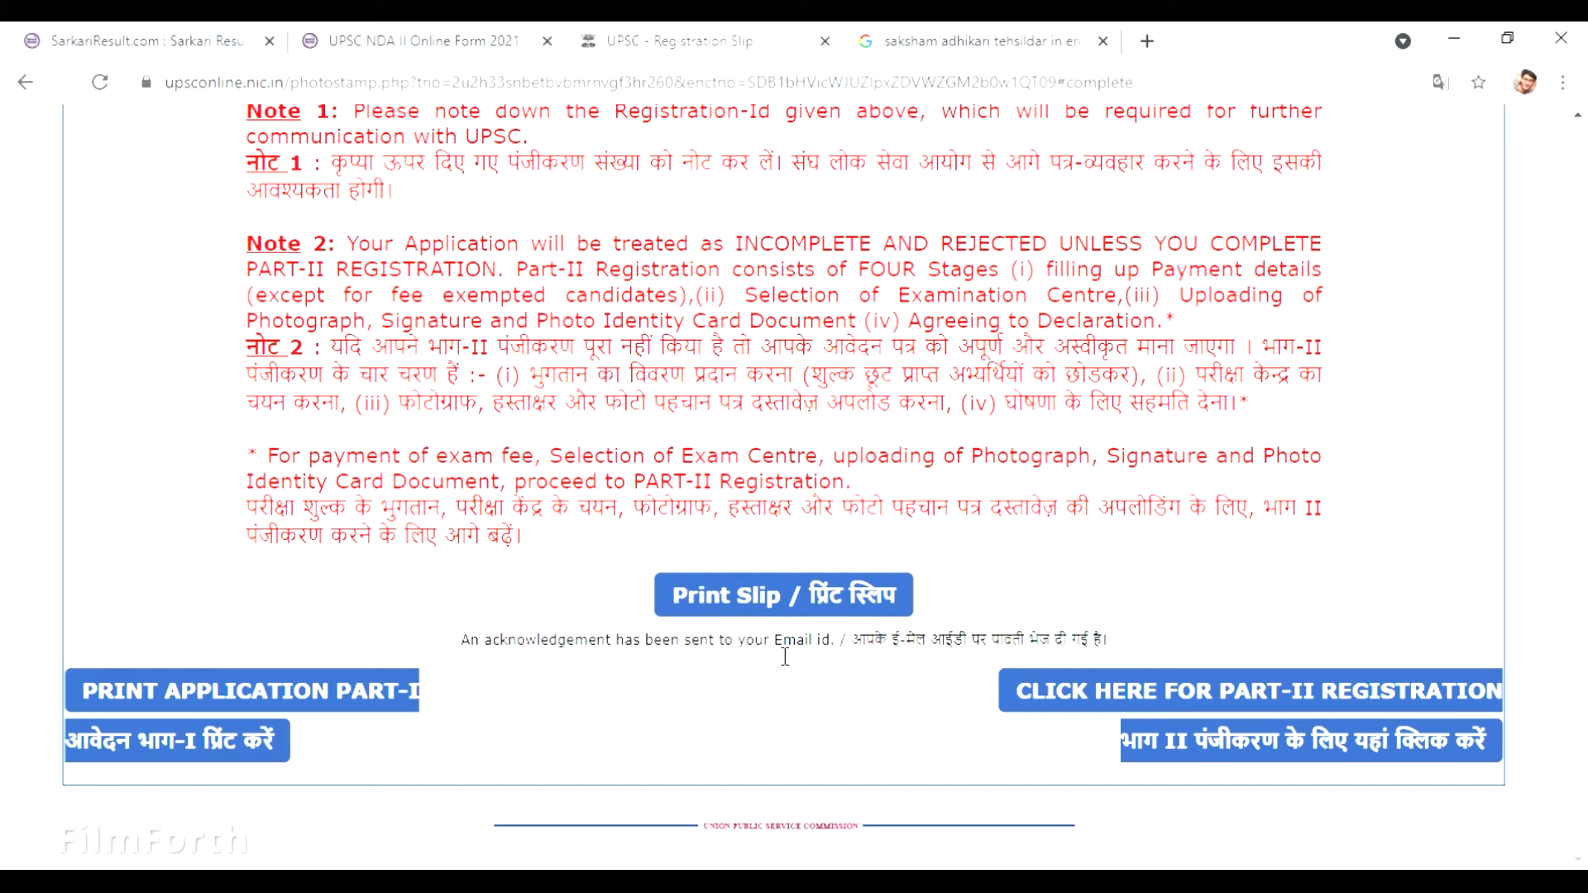
click(1104, 695)
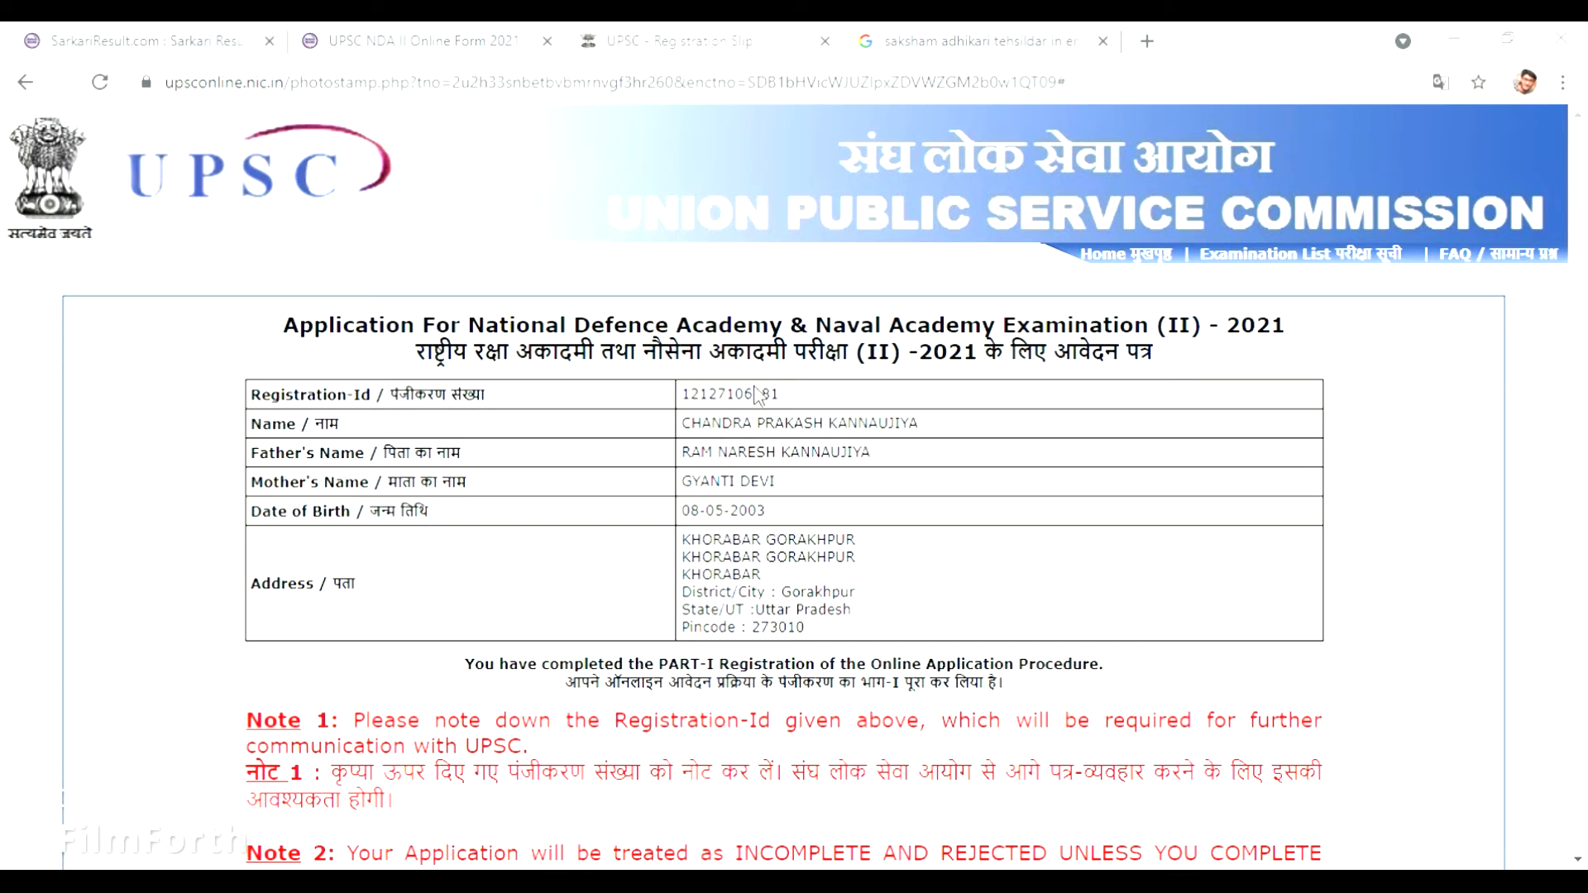
click(757, 452)
click(1443, 51)
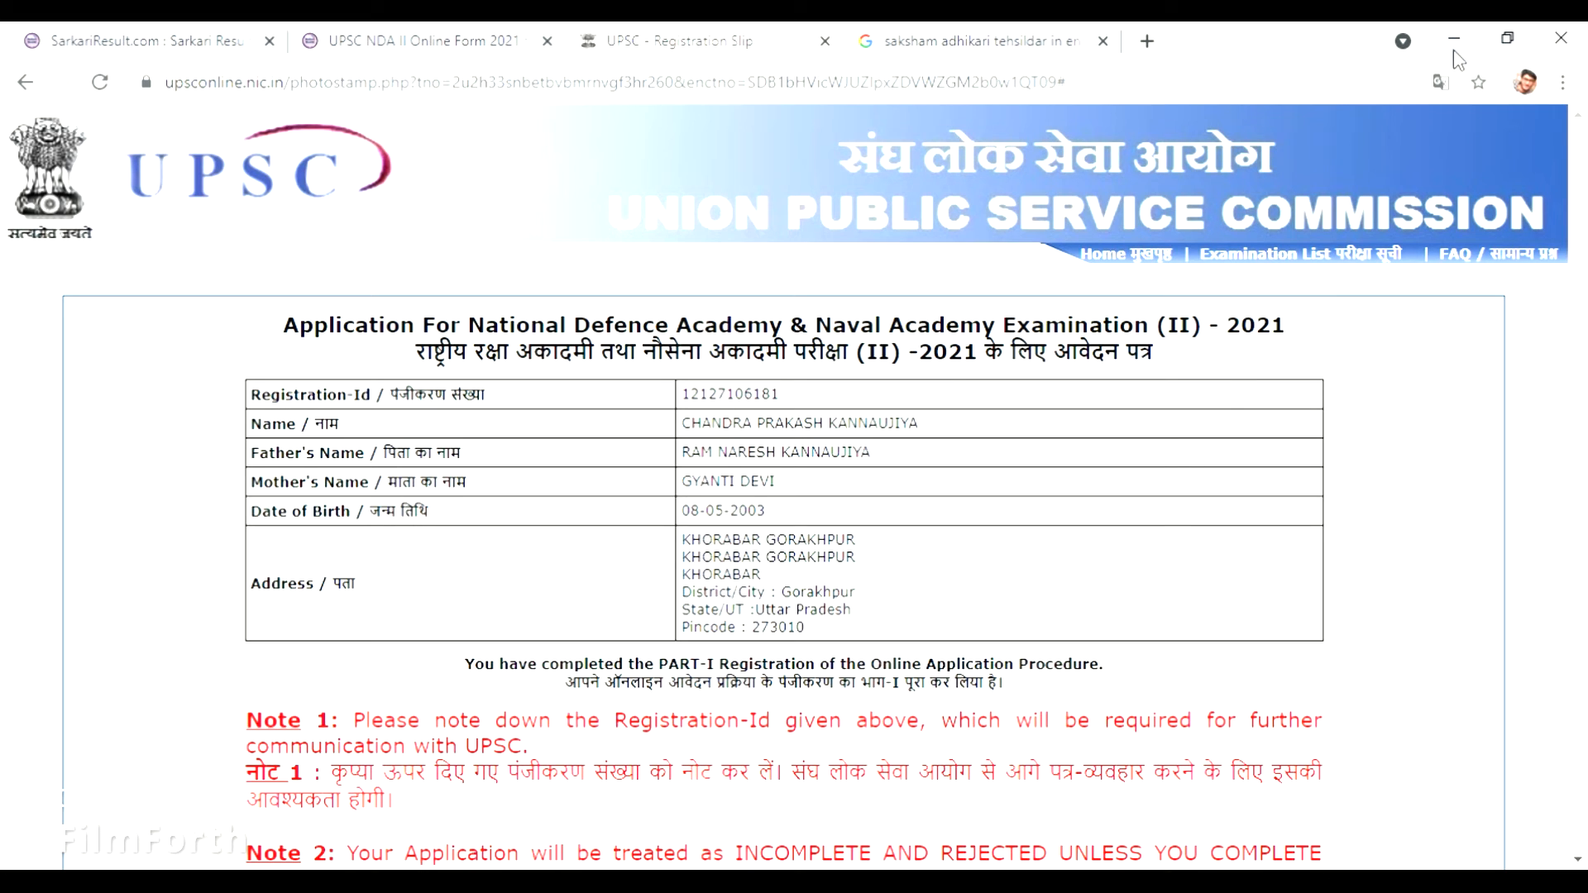
click(1455, 44)
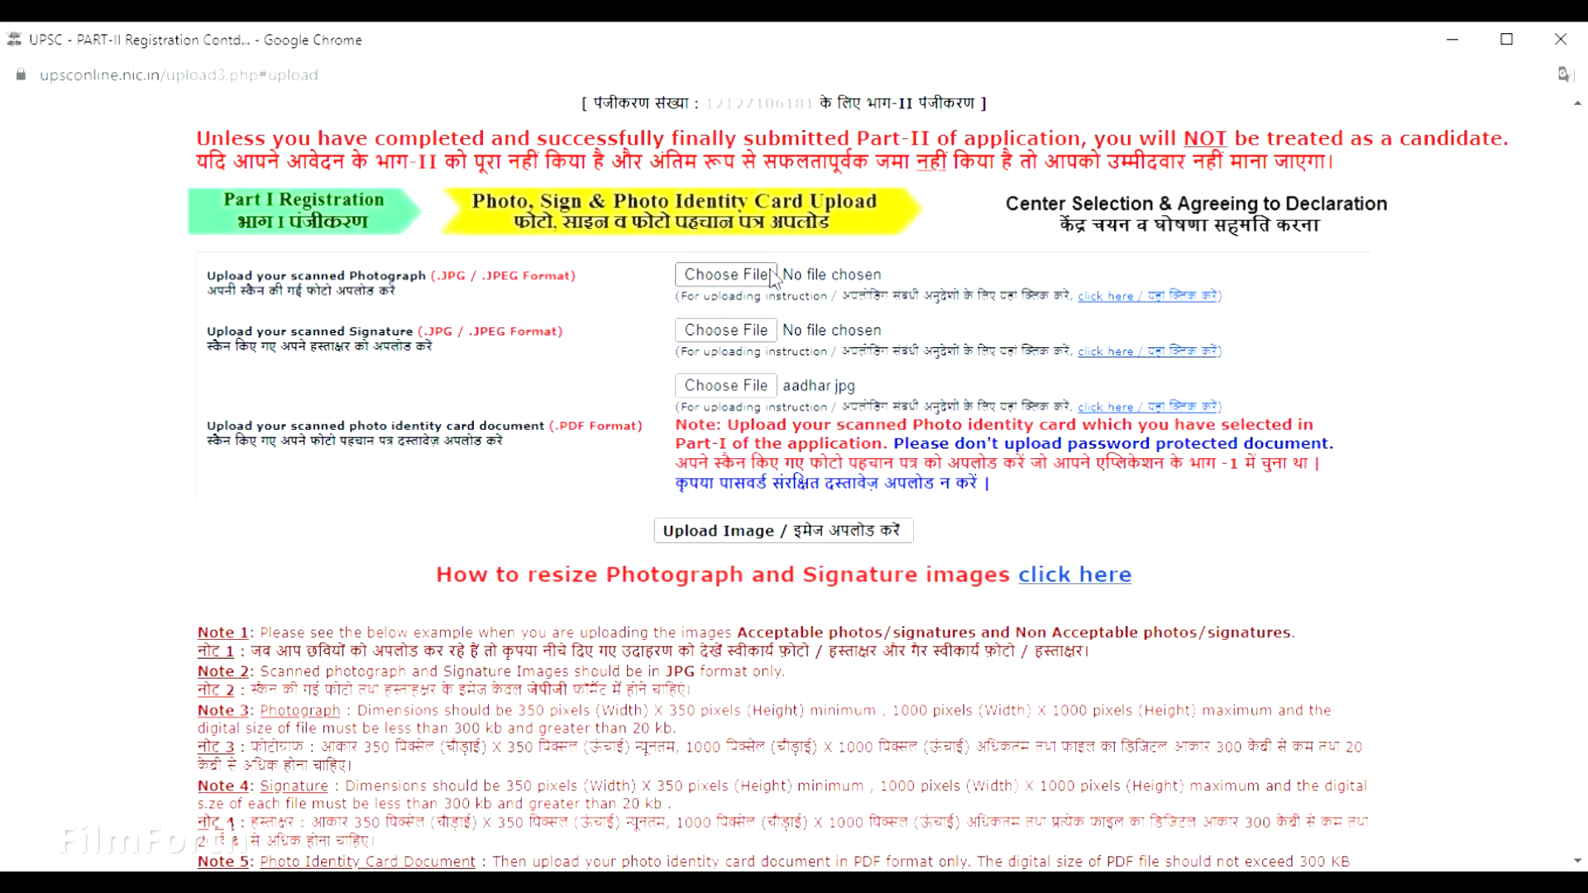
Choose photo.jpg as the scanned photograph on the Part-II upload page.
click(744, 283)
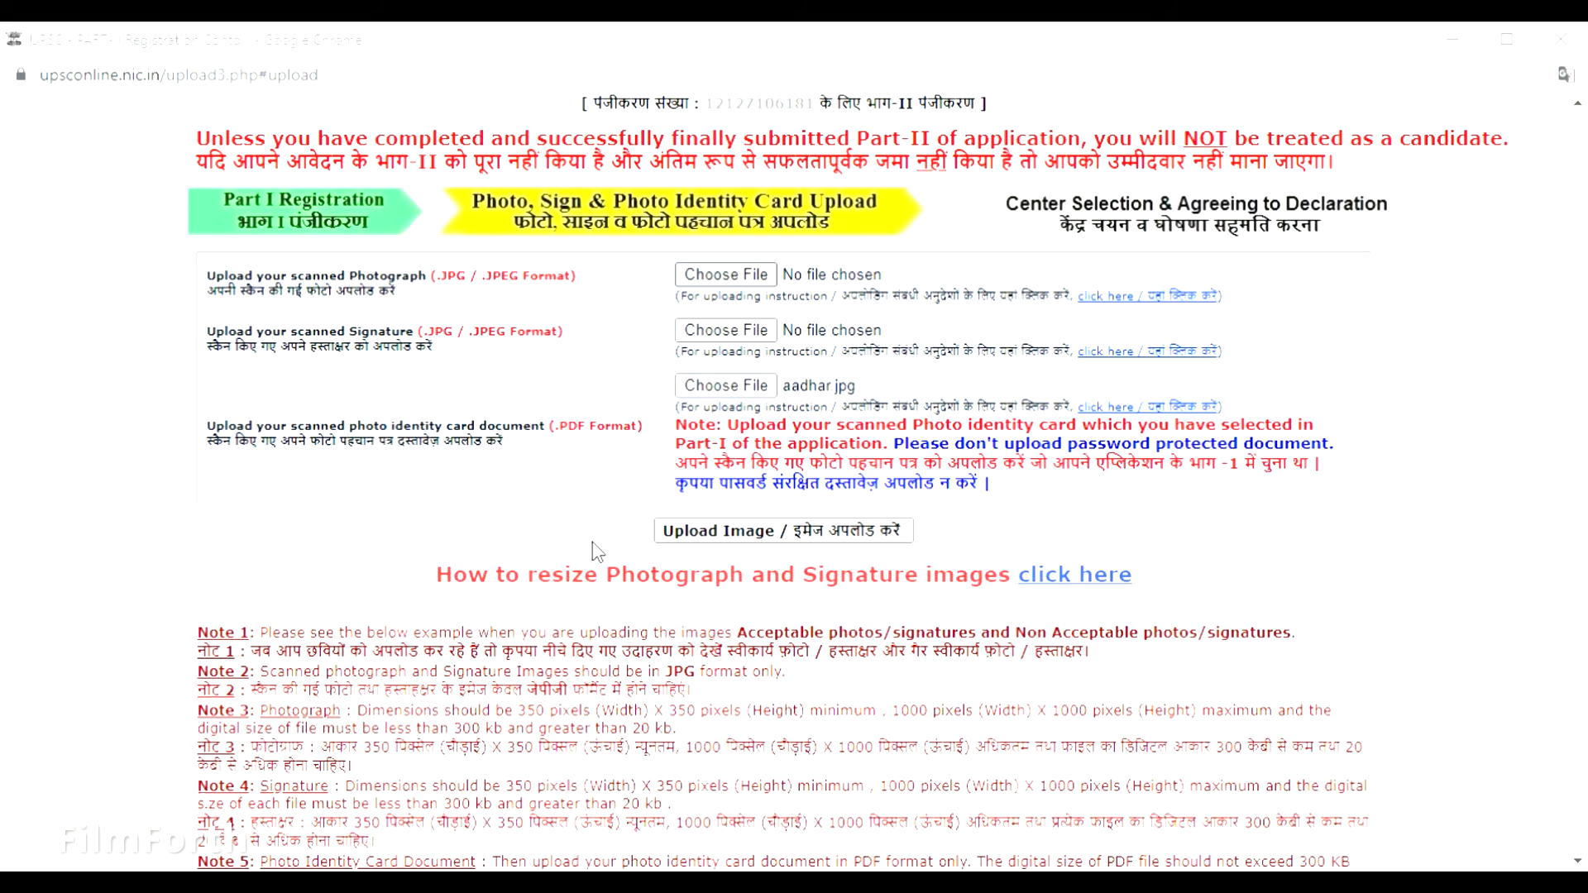
key(Return)
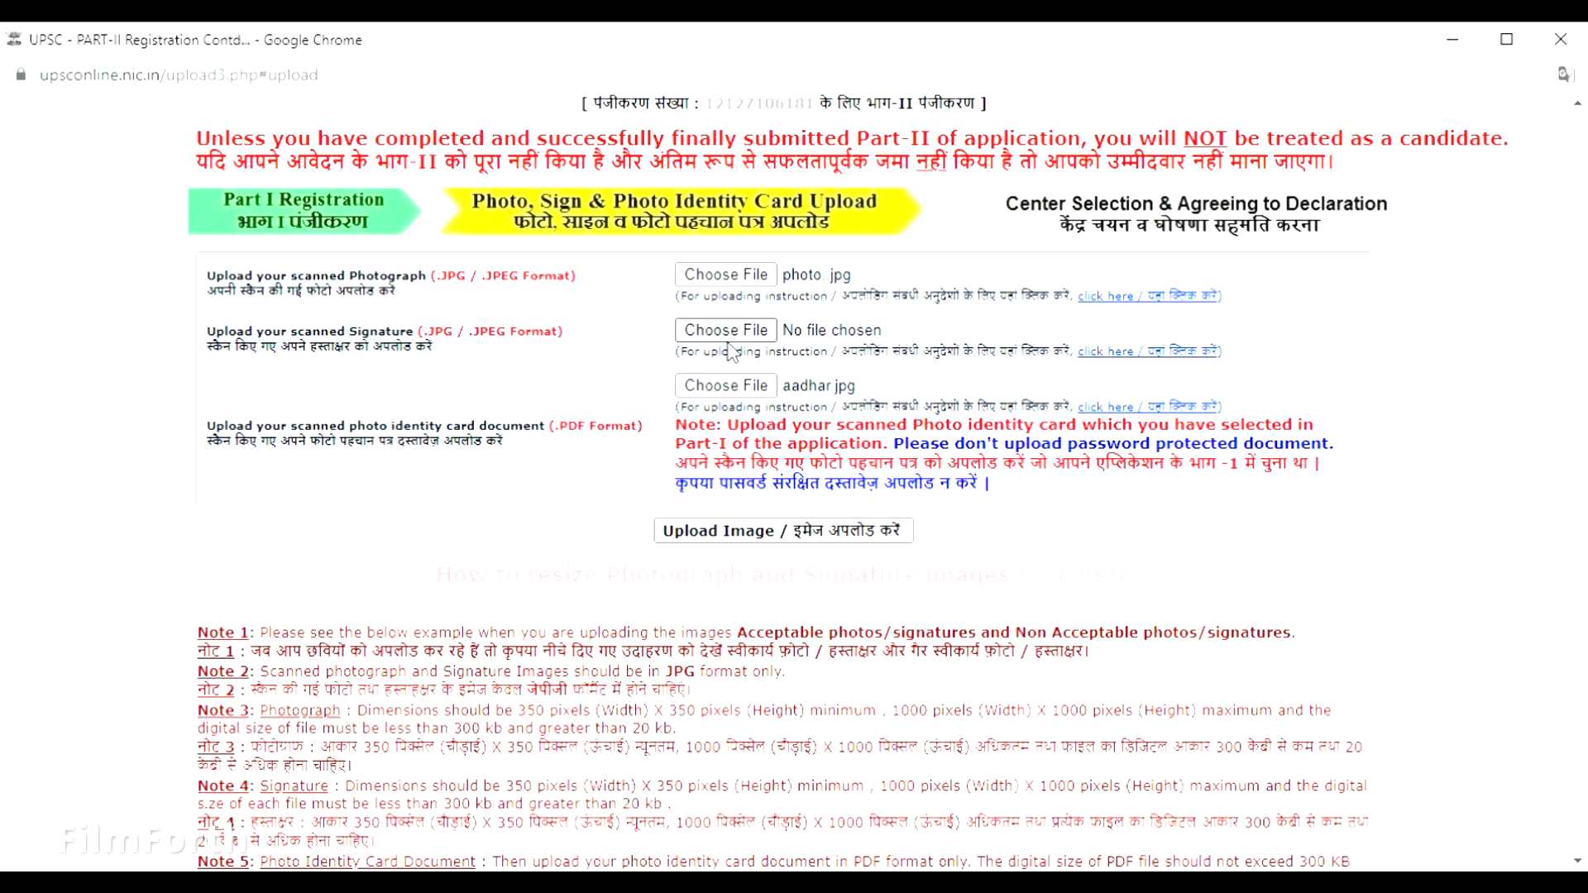
click(728, 340)
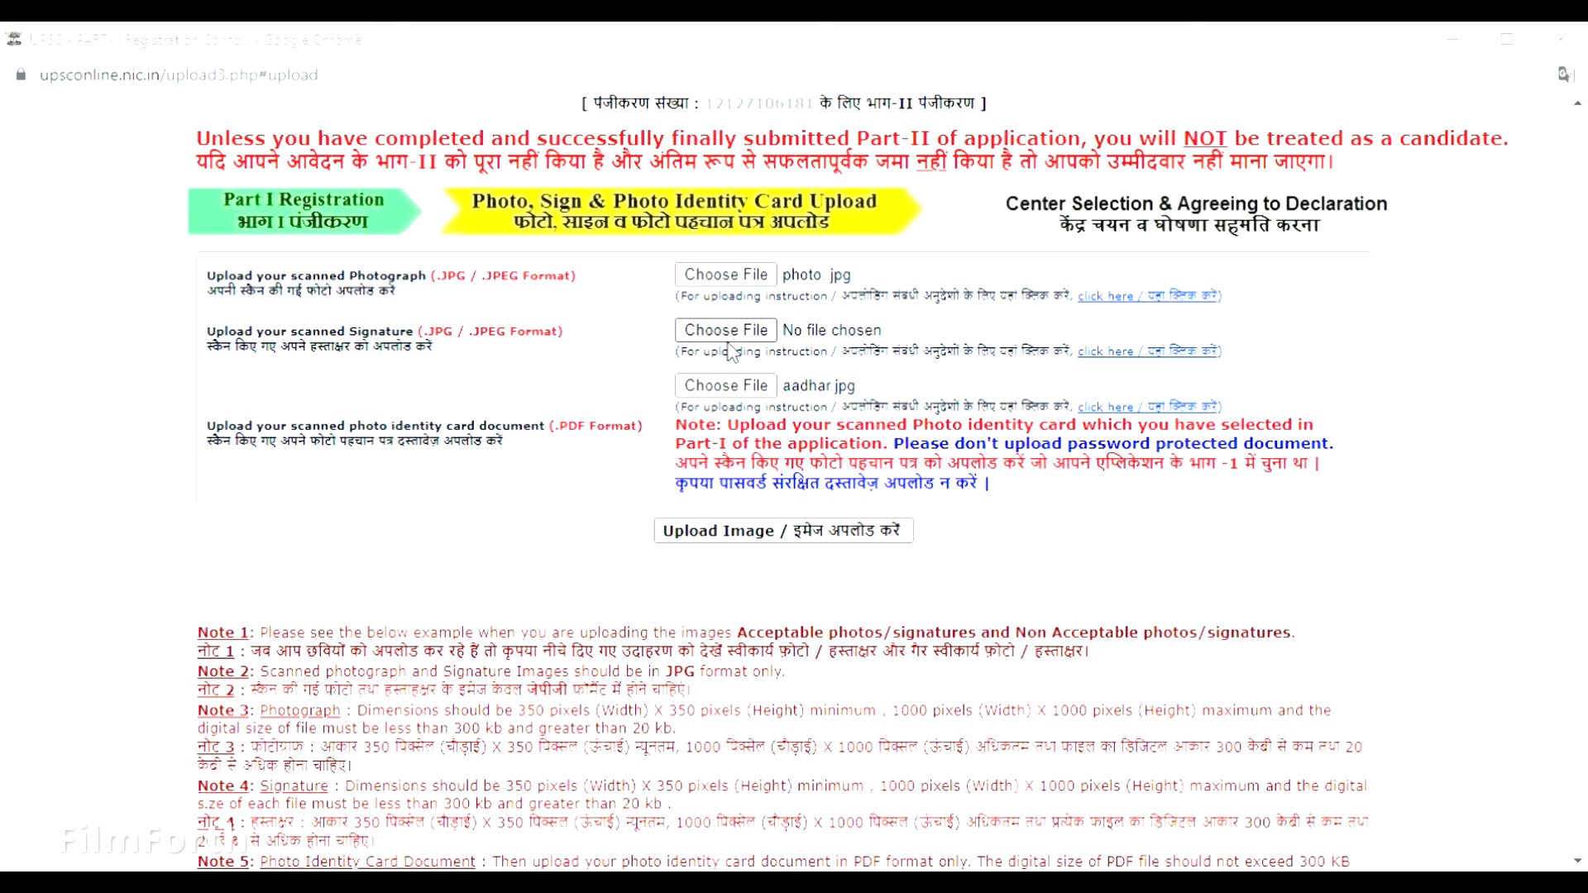